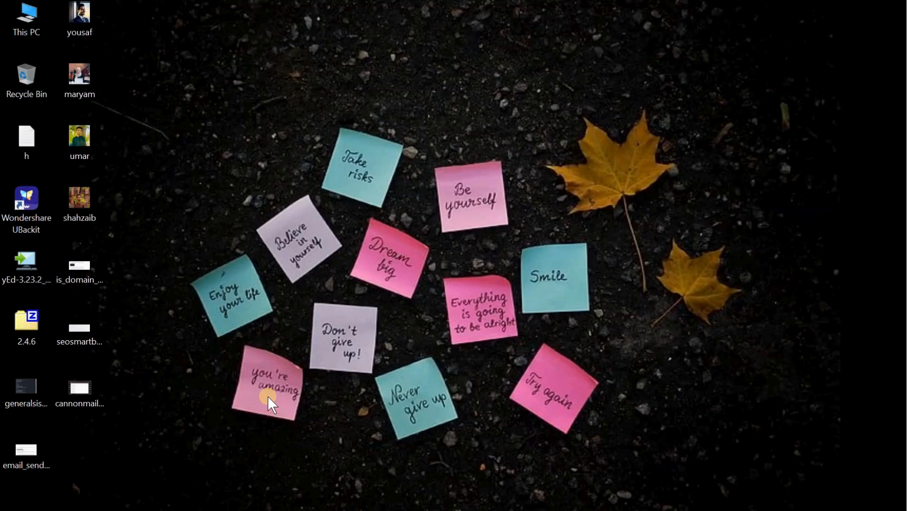
Step: Open the seosmartblogging image from the desktop, examine the cron job commands it lists, and minimize the viewer
double_click(84, 334)
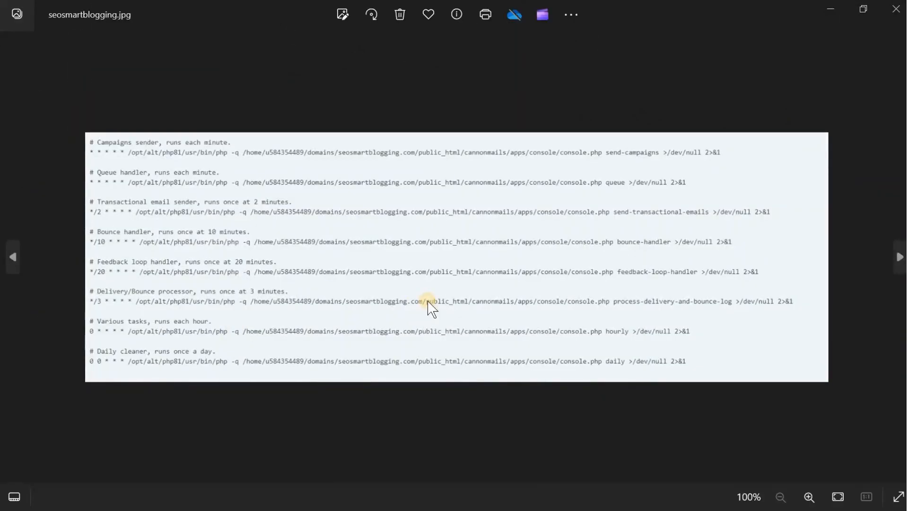
scroll(428, 303, "up", 2)
scroll(429, 303, "down", 2)
scroll(428, 302, "up", 1)
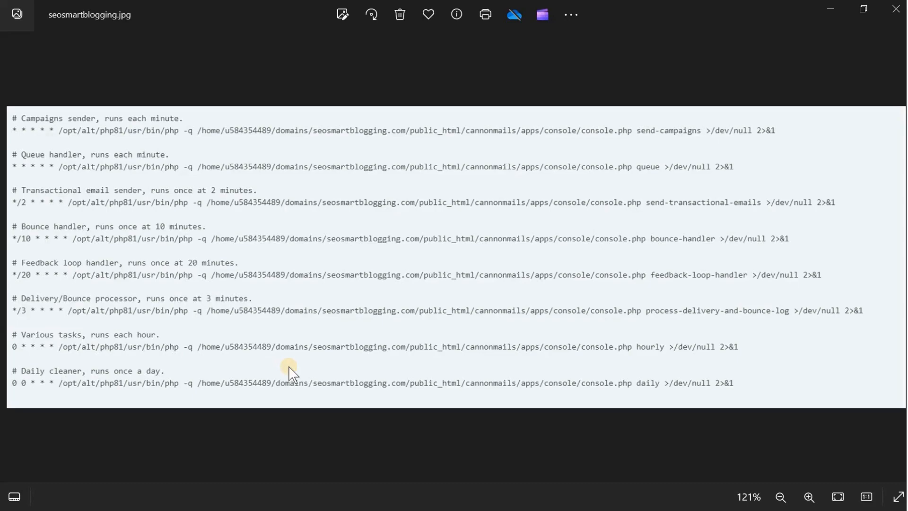
scroll(290, 374, "down", 2)
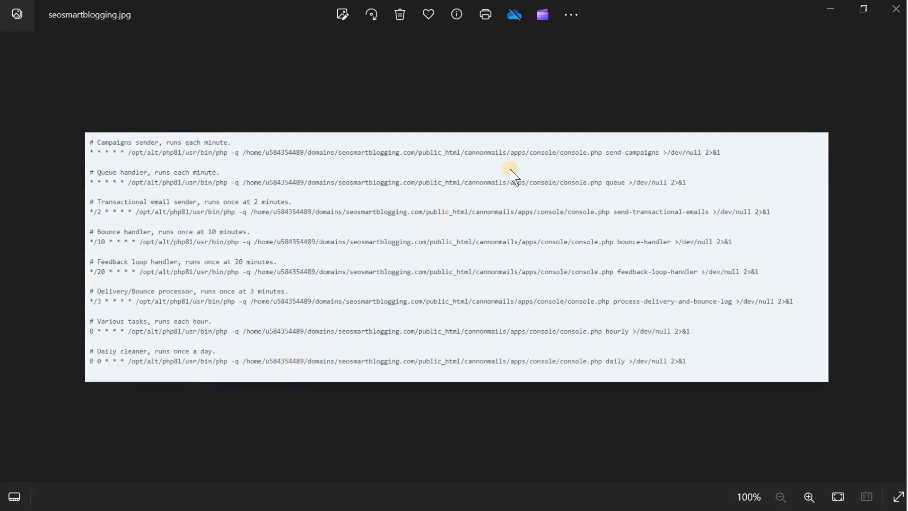
left_click(830, 10)
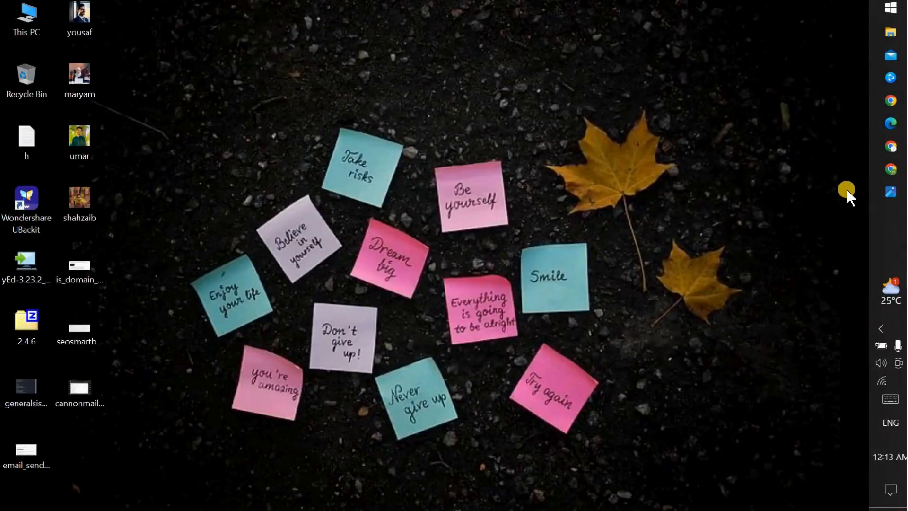
Step: Switch to Chrome and upload the seosmartblogging image from the Desktop to Google Lens in a new tab
left_click(896, 149)
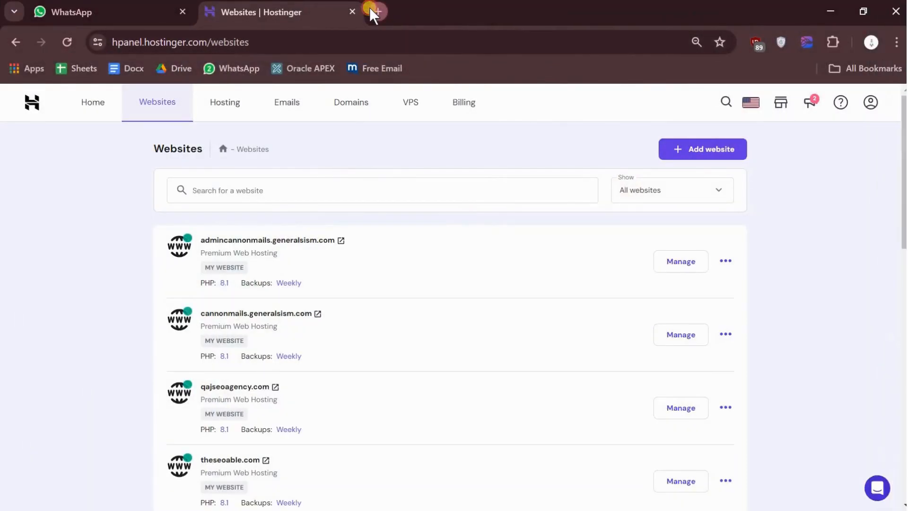
left_click(370, 8)
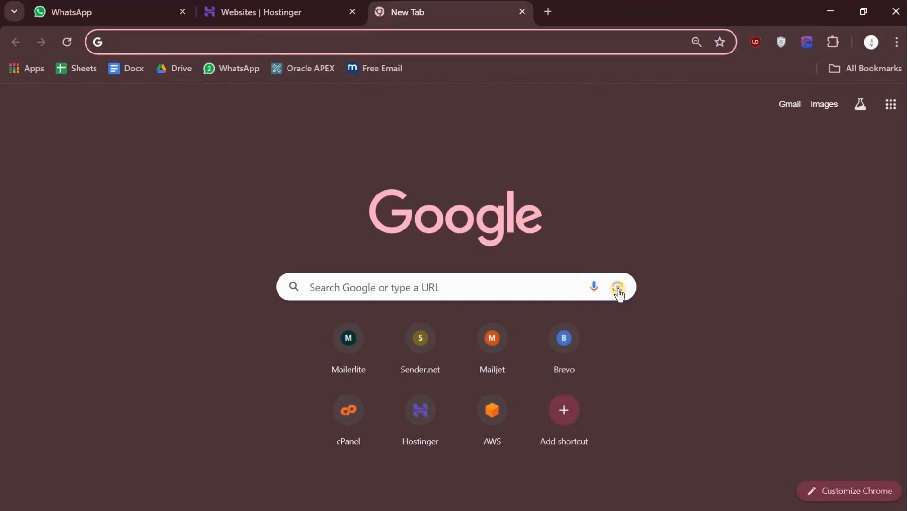
left_click(617, 288)
left_click(526, 379)
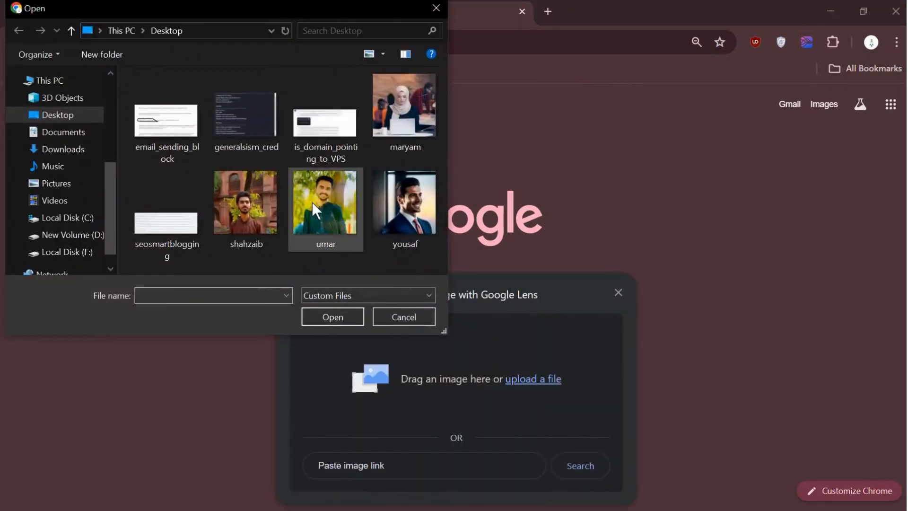
left_click(168, 232)
left_click(325, 317)
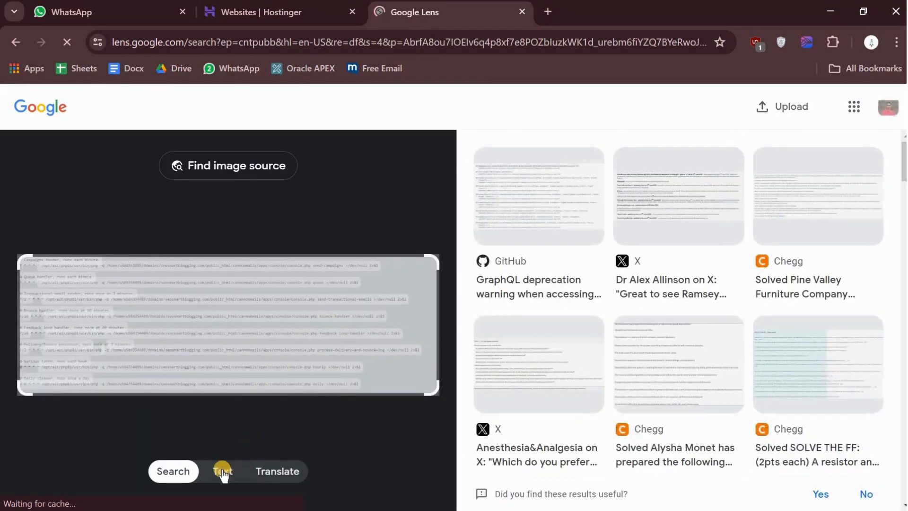
Step: Extract all the text from the uploaded image in Google Lens and copy it
left_click(223, 471)
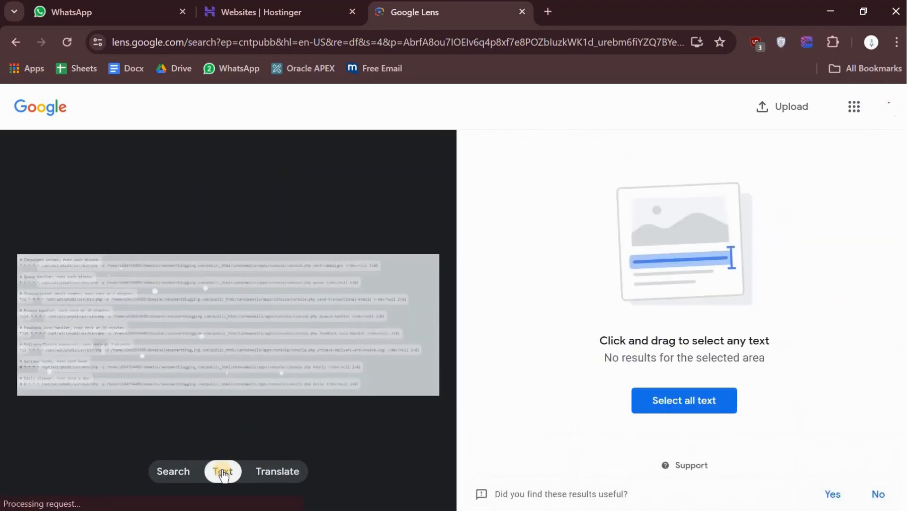
left_click(703, 405)
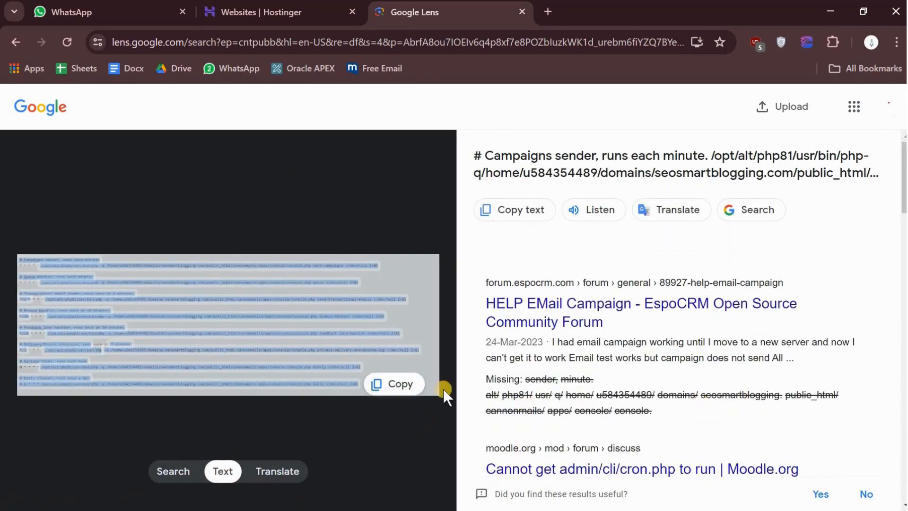
left_click(400, 385)
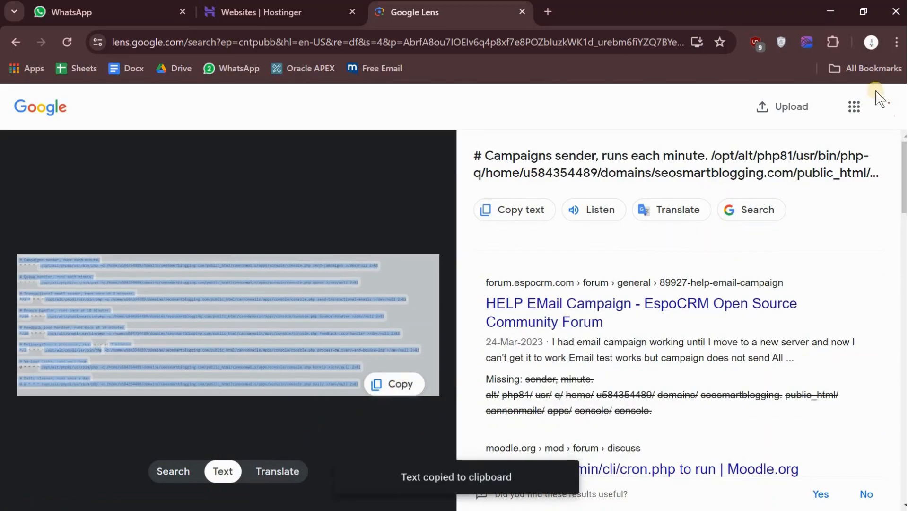
Step: Switch to a new Notepad document, paste the copied cron commands, and maximize the window
left_click(827, 12)
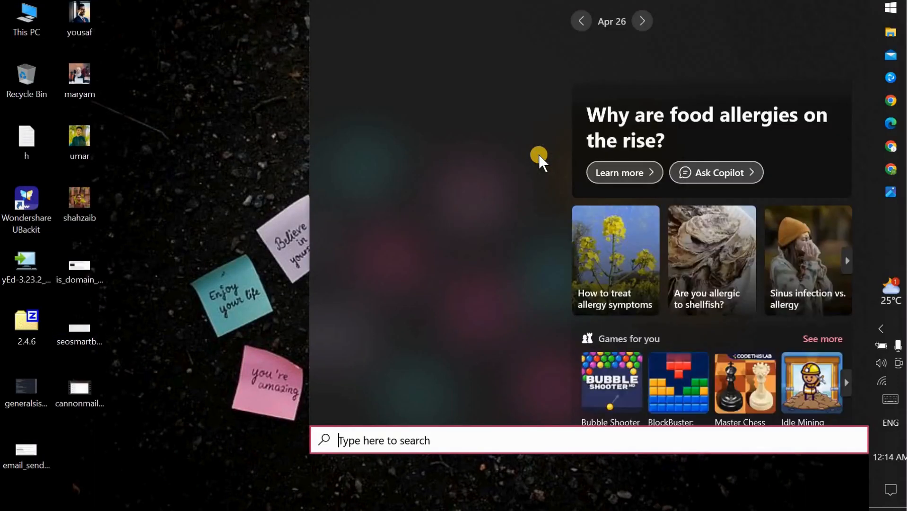
type("note")
key("Return")
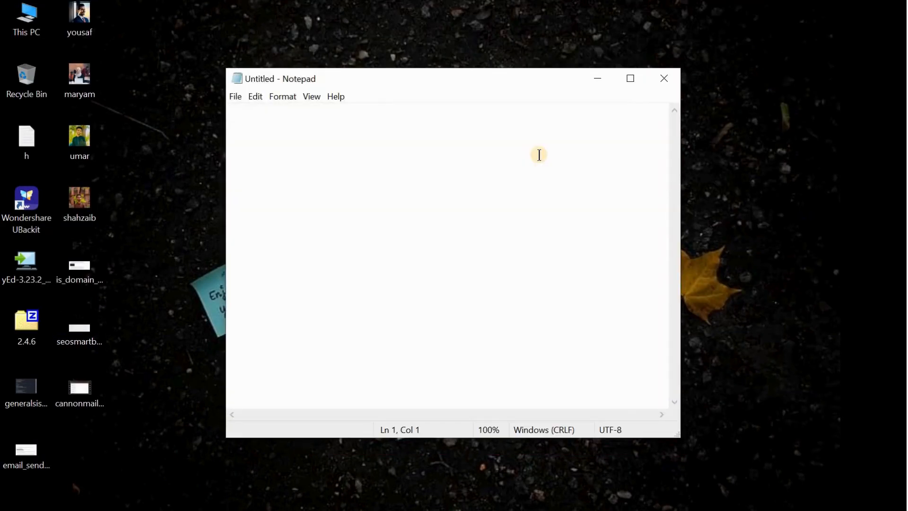
key("ctrl+v")
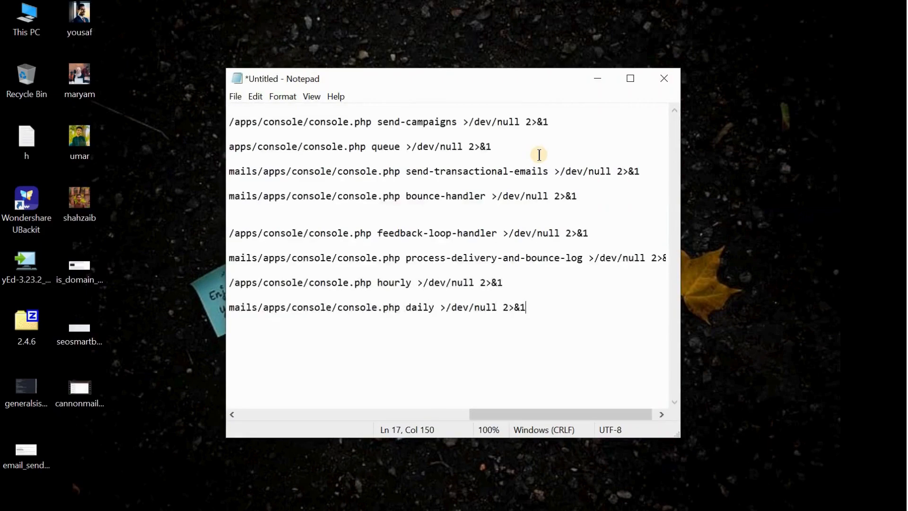
double_click(491, 77)
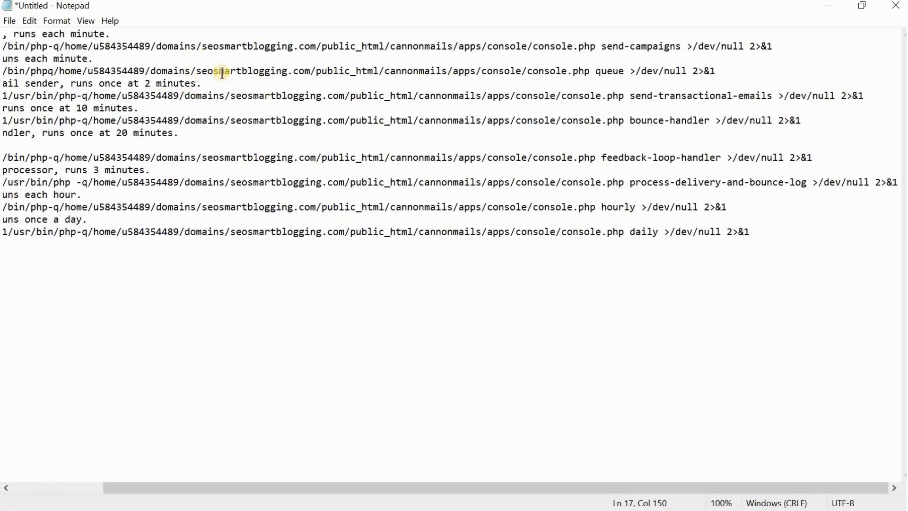
scroll(222, 74, "left", 3)
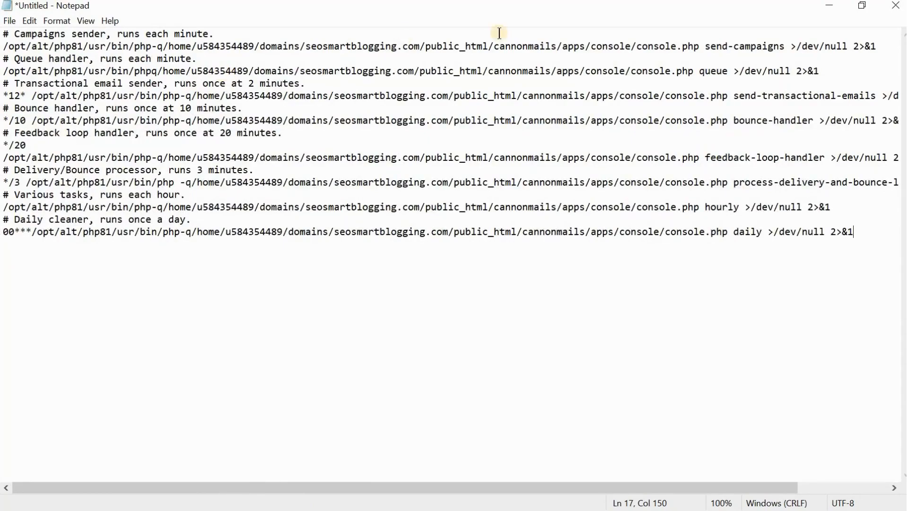
Step: Insert a blank line after the campaigns sender command and another after the queue handler command
left_click(874, 47)
key("Return")
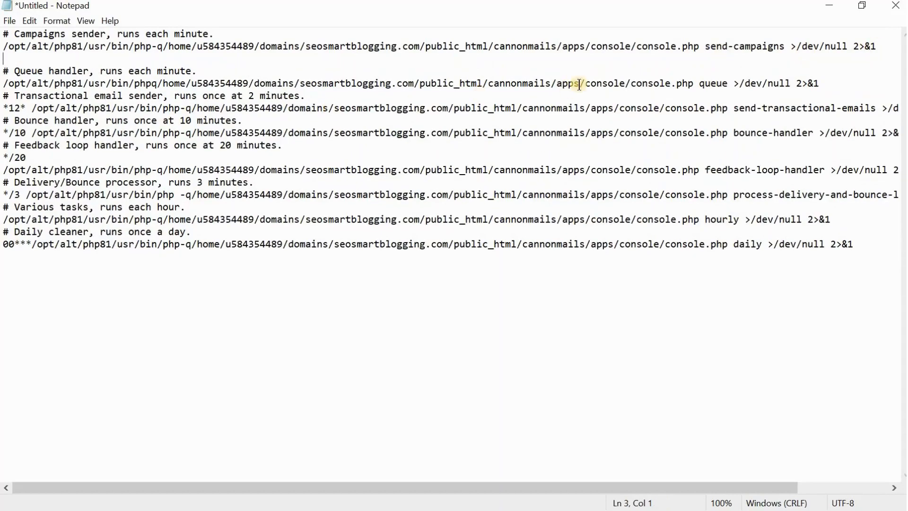
left_click(830, 87)
key("Return")
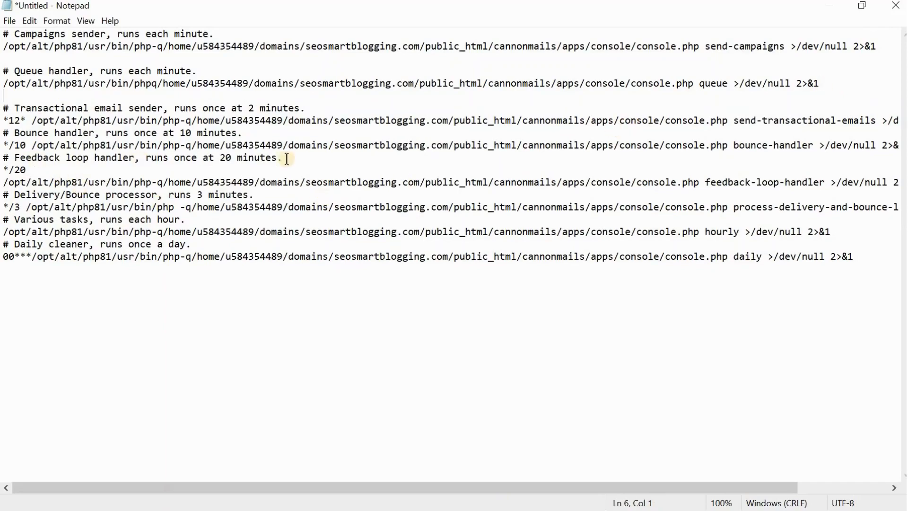
Step: Delete the *12* prefix from the transactional email sender command and insert a blank line after that command
left_click(26, 122)
key("BackSpace")
key("Right")
key("BackSpace")
key("BackSpace")
key("BackSpace")
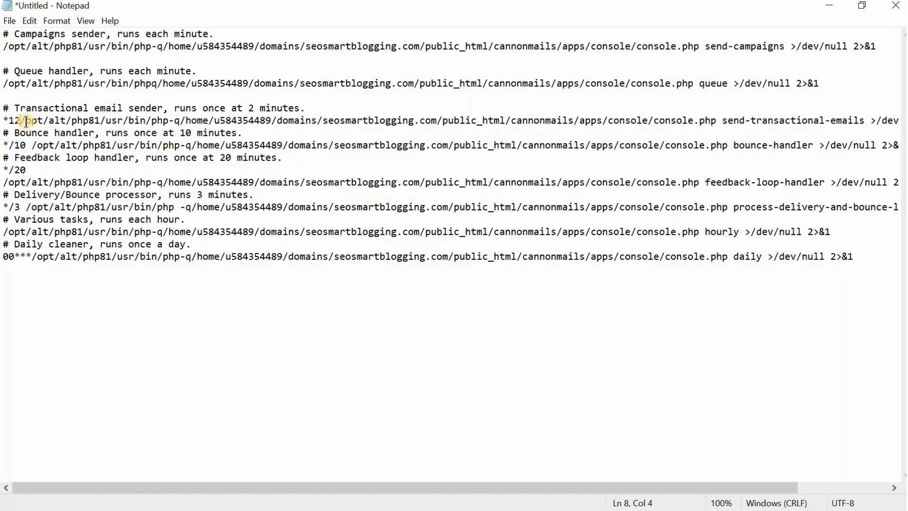
key("BackSpace")
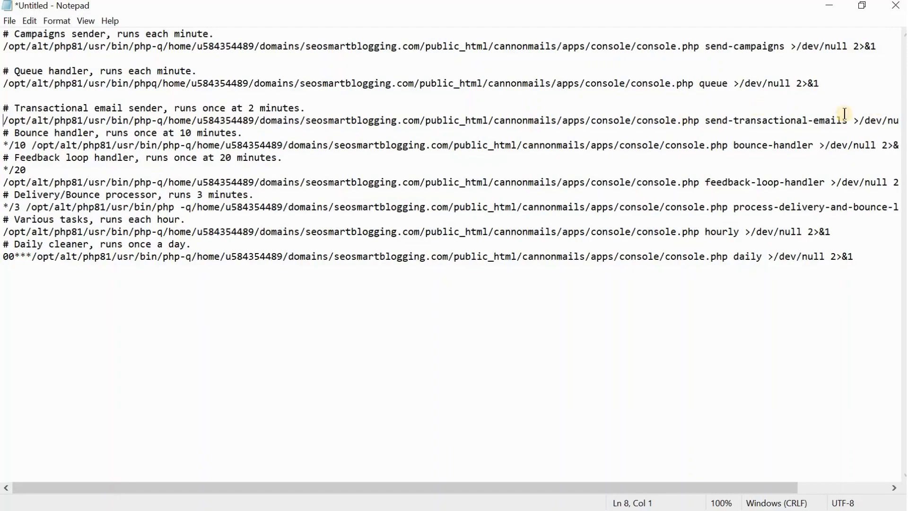
scroll(832, 119, "right", 3)
left_click(866, 120)
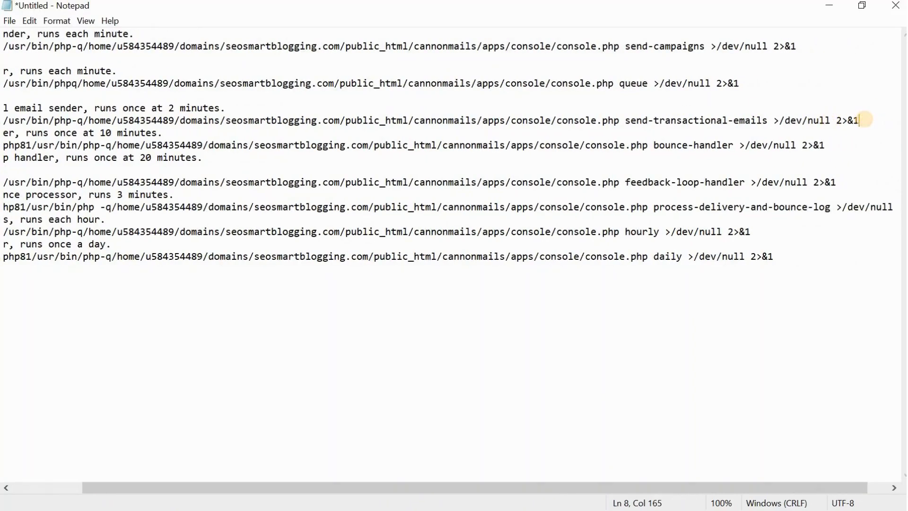
key("Return")
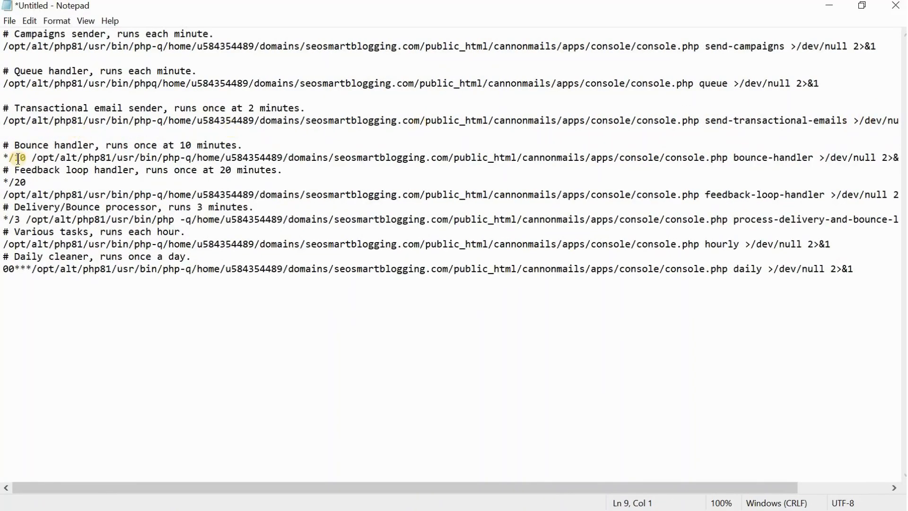
Step: Delete the */10 schedule prefix from the bounce handler command so the line starts with /opt
left_click(32, 160)
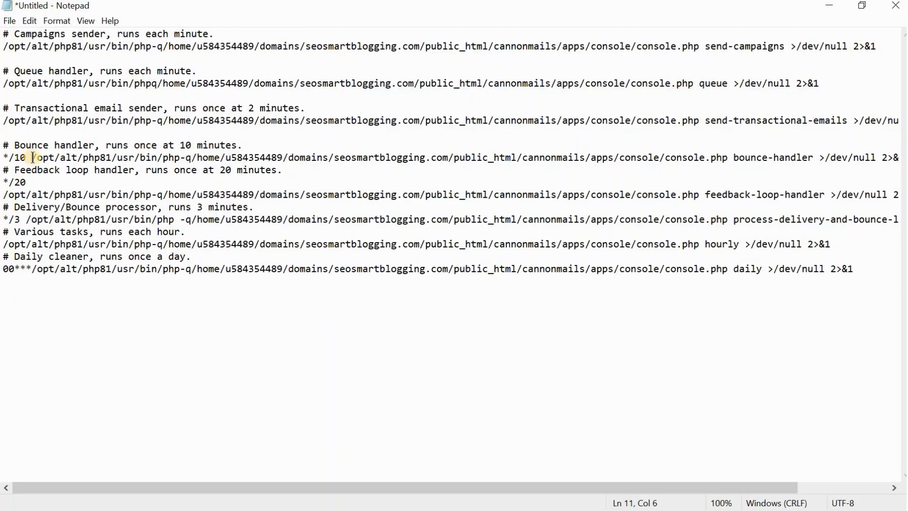
left_click_drag(33, 158, 54, 158)
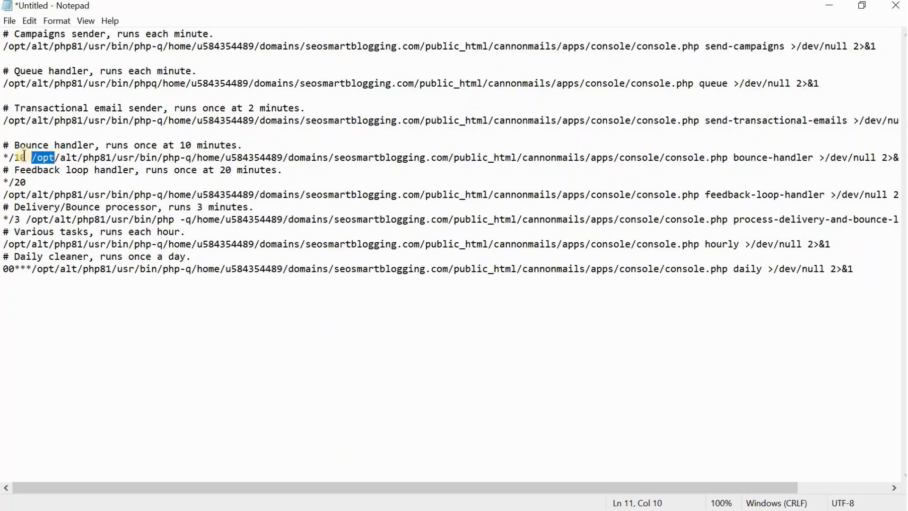
left_click(32, 158)
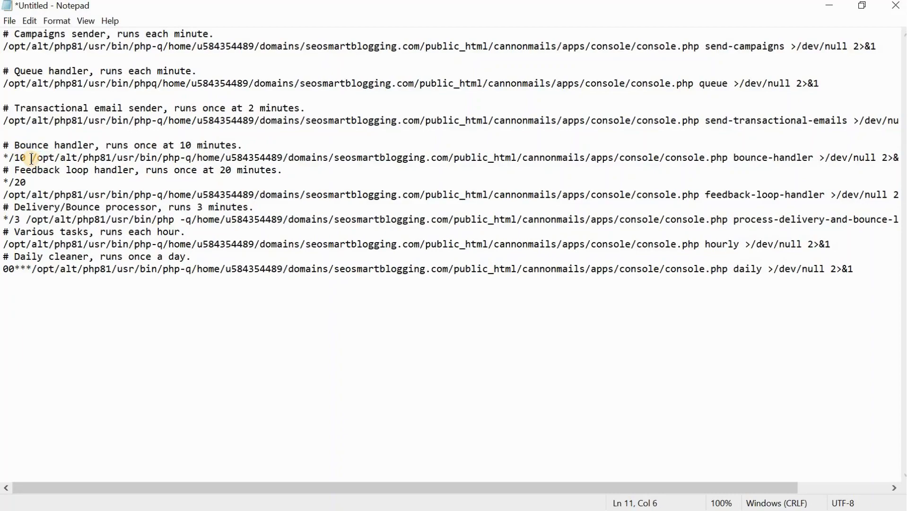
key("BackSpace")
key("BackSpace")
key("BackSpace")
key("BackSpace")
key("BackSpace")
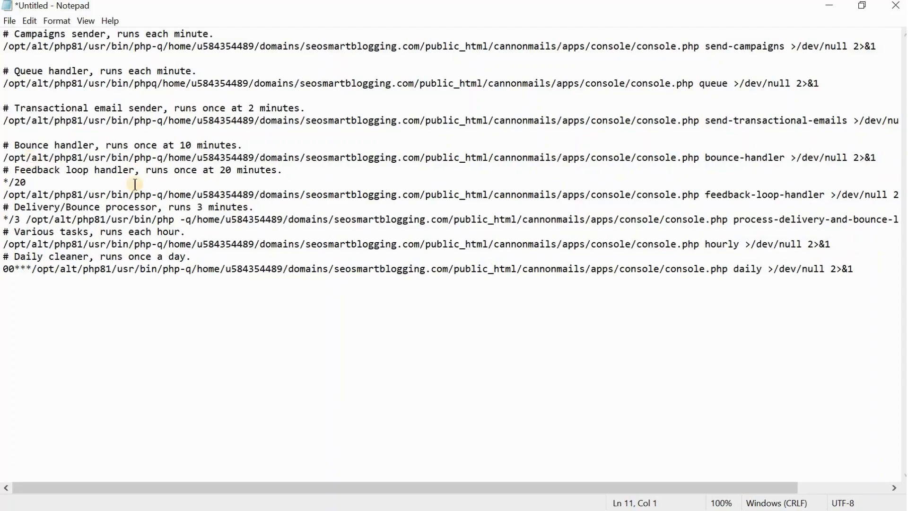
Step: Delete the separate */20 line above the feedback loop handler command and insert a blank line before its comment
left_click(5, 195)
key("BackSpace")
key("BackSpace")
key("BackSpace")
key("BackSpace")
key("BackSpace")
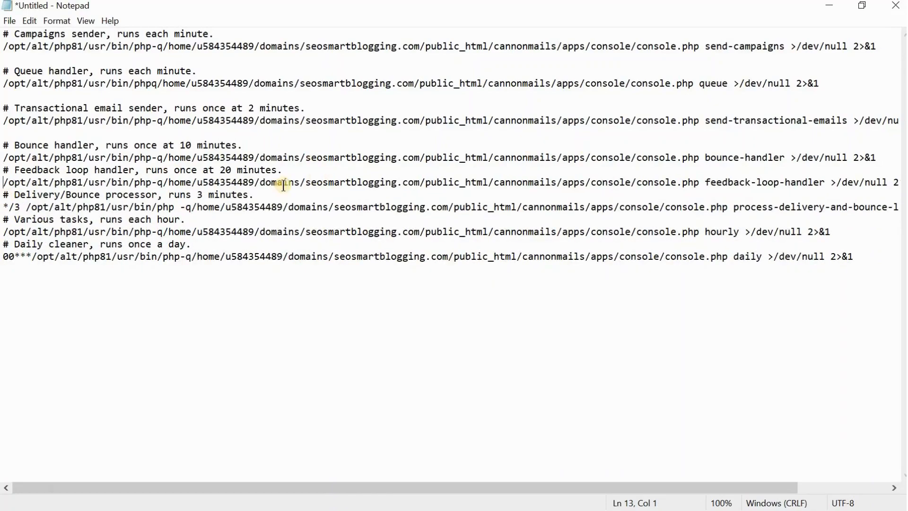
left_click(6, 171)
key("Return")
Step: Insert a blank line before the Delivery/Bounce processor comment and delete the */3 prefix from its command
left_click(4, 206)
key("Return")
key("Down")
key("Right")
key("Right")
key("Right")
key("BackSpace")
key("BackSpace")
key("BackSpace")
key("BackSpace")
Step: Delete the 00*** prefix from the daily cleaner command and insert blank lines before the daily cleaner and various tasks comments
key("Down")
key("Down")
key("Down")
key("Down")
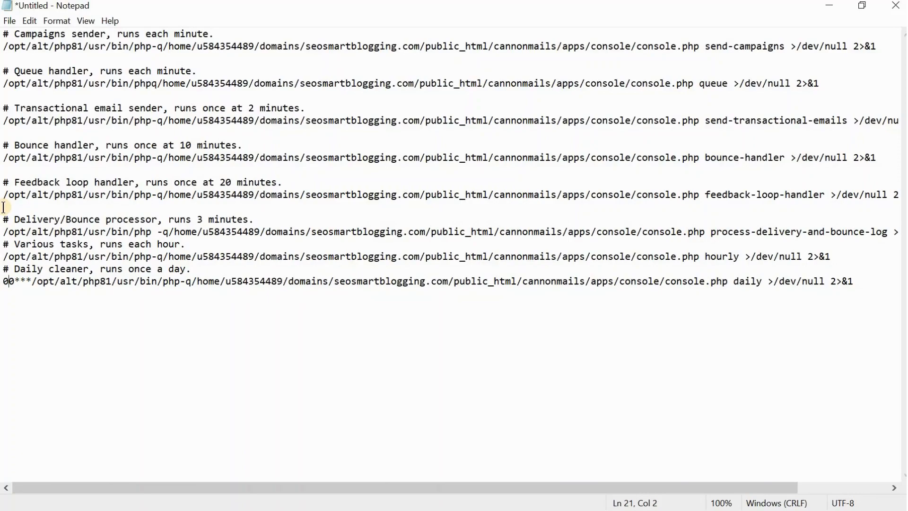
key("Left")
key("Left")
left_click(5, 269)
key("Return")
key("Down")
key("Right")
key("Right")
key("Right")
key("Right")
key("Right")
key("Right")
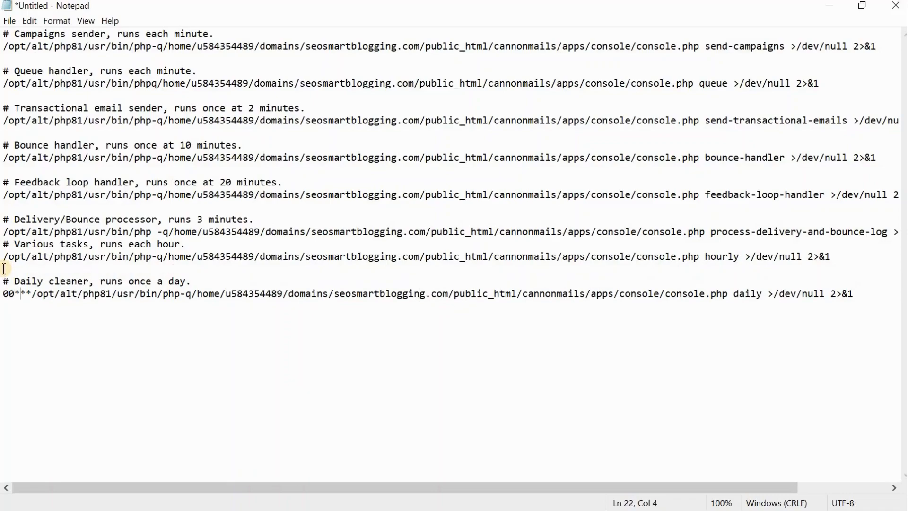
key("BackSpace")
key("BackSpace")
key("BackSpace")
key("BackSpace")
key("BackSpace")
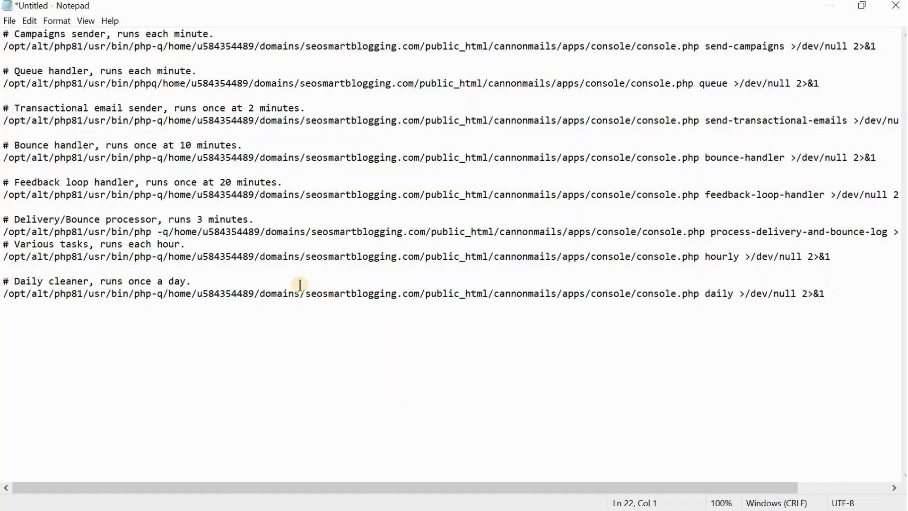
left_click(4, 242)
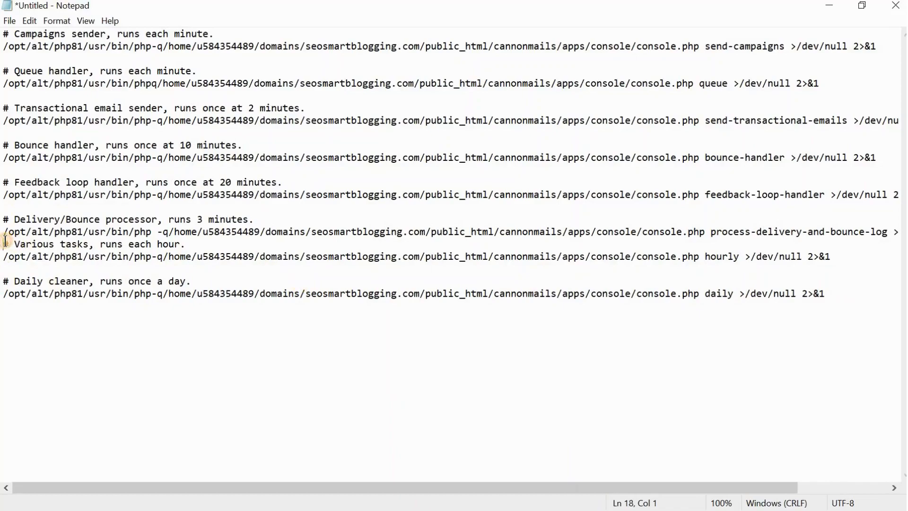
key("Return")
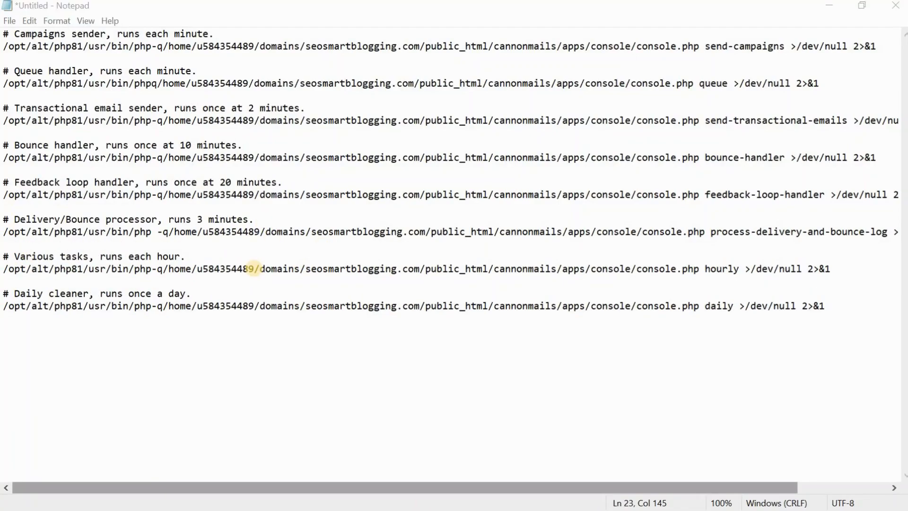
Step: Put spaces around the -q option in the campaigns sender and queue handler commands, adding the queue handler's missing hyphen
left_click(152, 51)
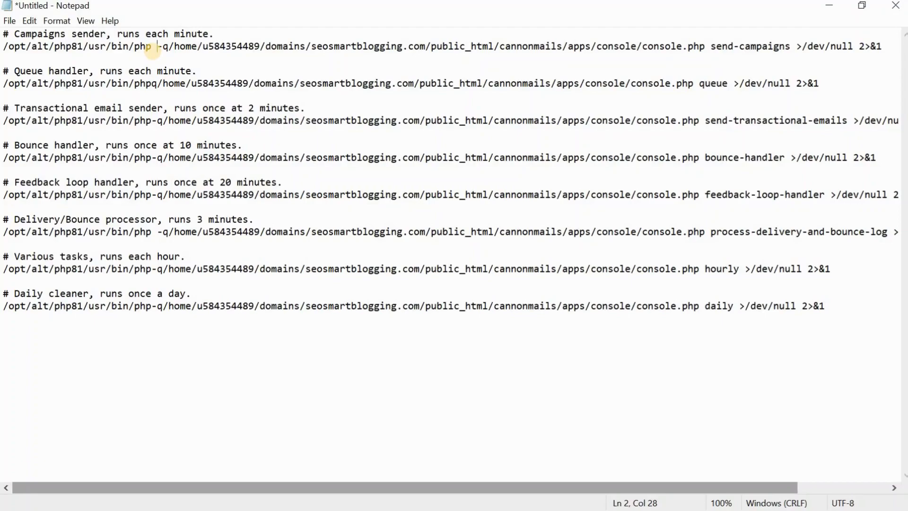
key("Right")
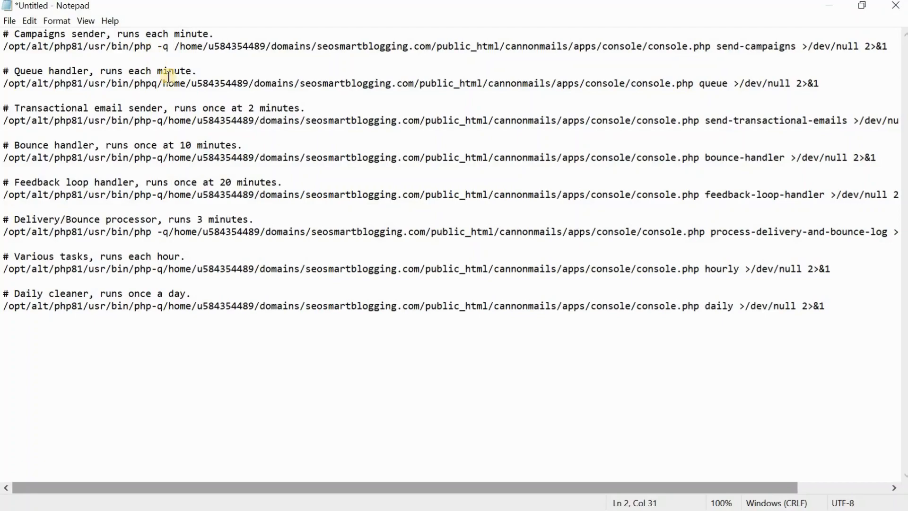
left_click(152, 85)
type("-")
key("Left")
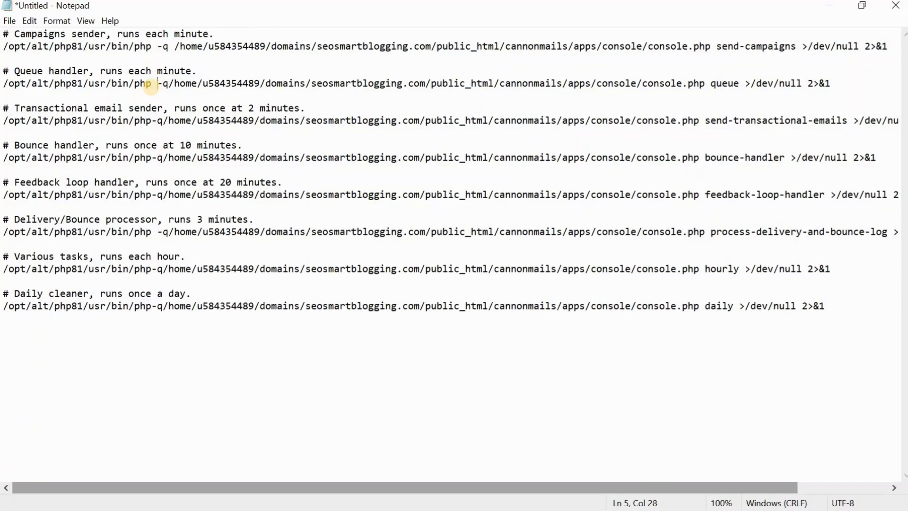
key("Right")
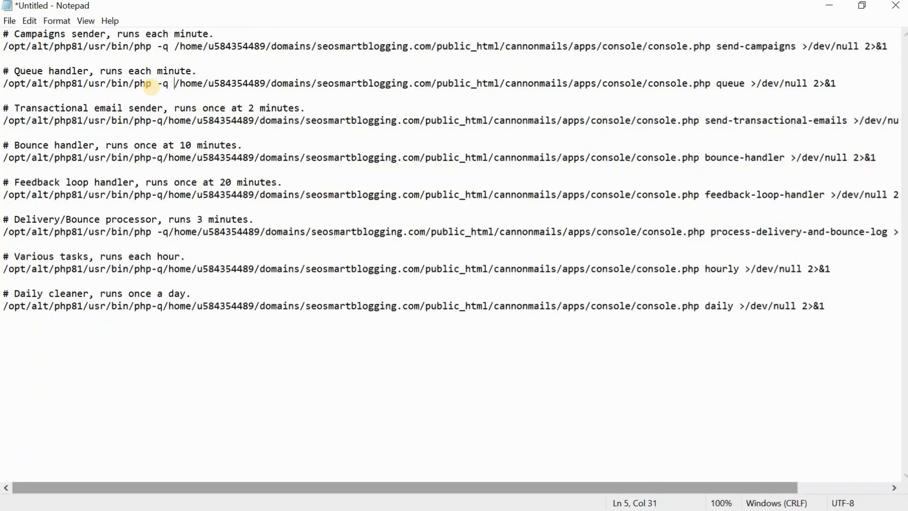
Step: Insert spaces before and after -q in the transactional email sender and bounce handler commands
left_click(154, 124)
key("Right")
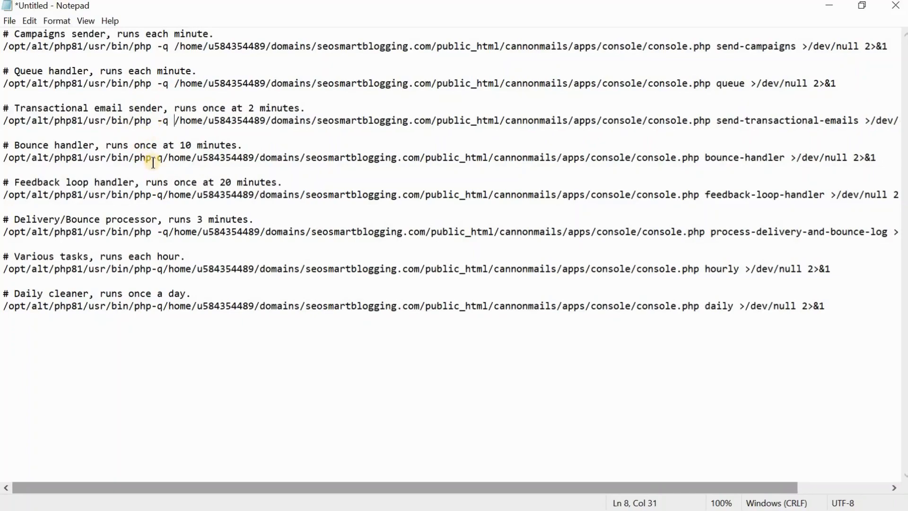
left_click(153, 160)
key("Right")
key("Right")
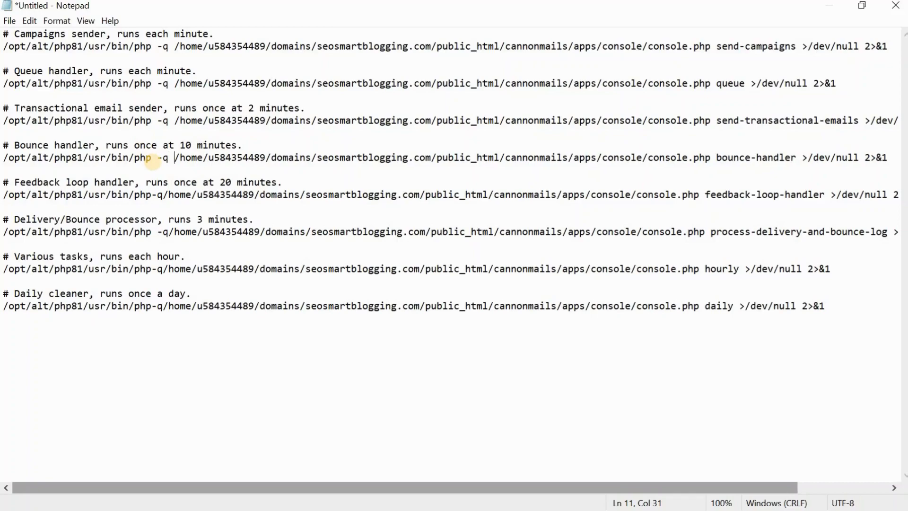
Step: Put spaces around -q in the feedback loop handler command and add one after -q in the Delivery/Bounce processor command
left_click(152, 195)
key("Right")
key("Right")
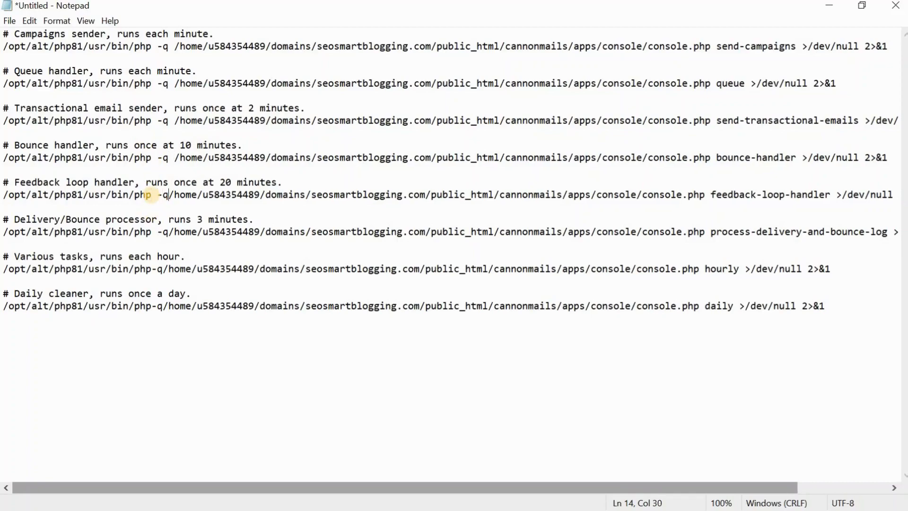
left_click(159, 232)
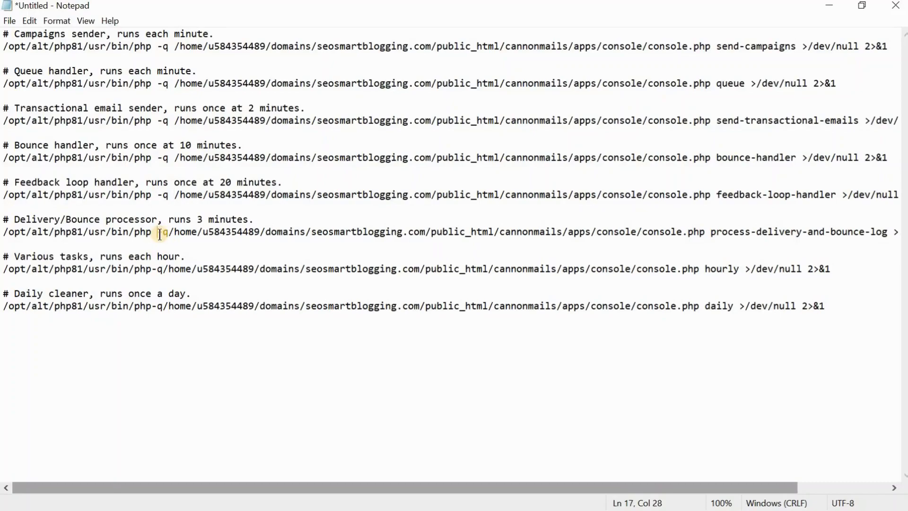
key("Right")
Step: Insert spaces before and after -q in the various tasks and daily cleaner commands
left_click(152, 272)
key("Right")
key("Right")
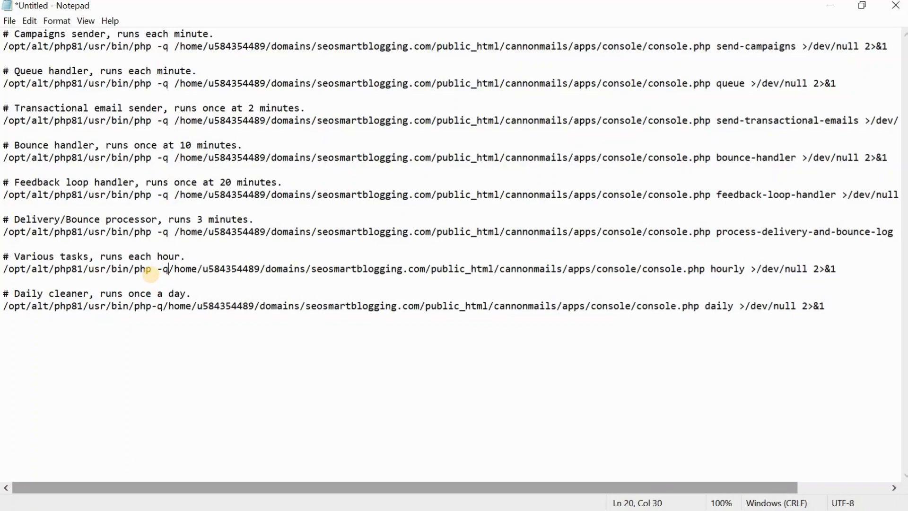
left_click(151, 306)
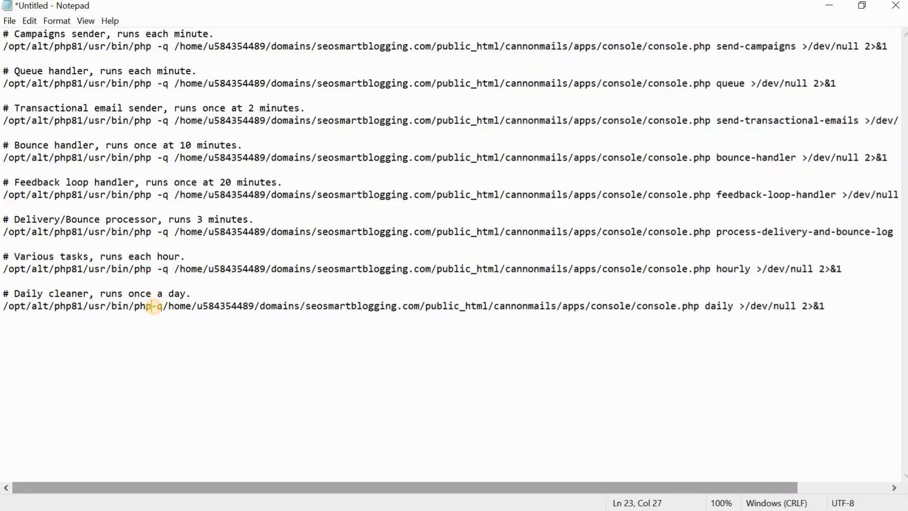
key("Right")
key("Right")
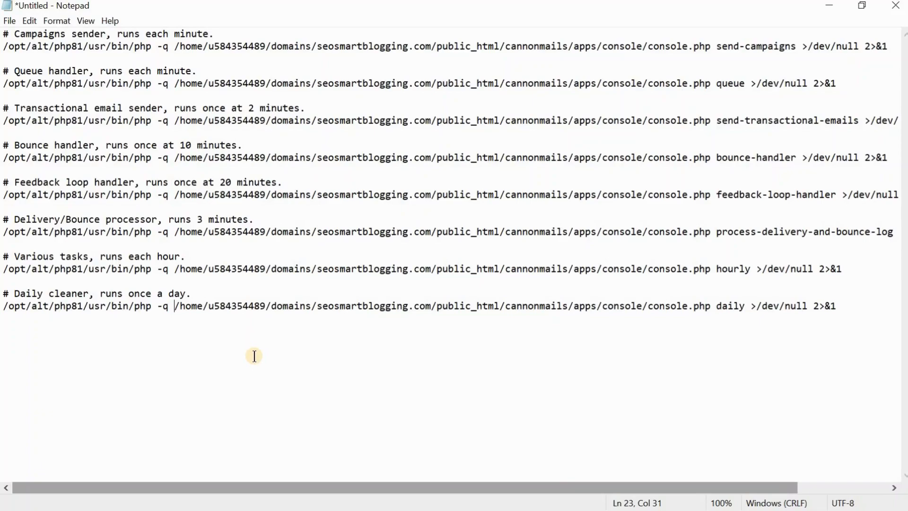
Step: Switch to the seosmartblogging.jpg image in Photos and examine the original cron commands enlarged
left_click(829, 5)
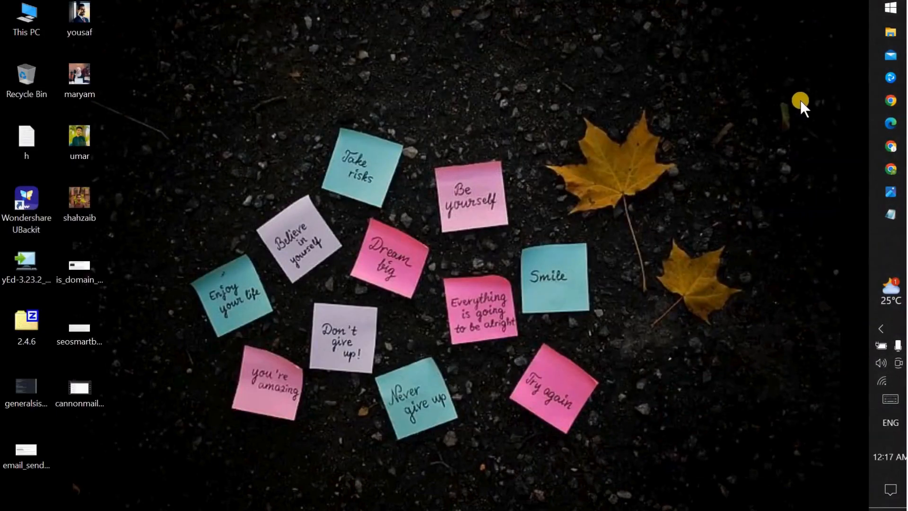
left_click(881, 191)
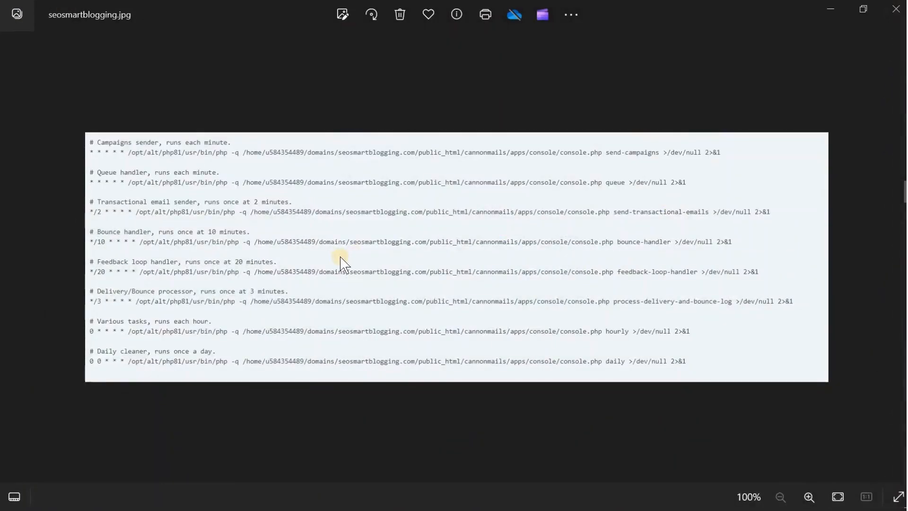
scroll(341, 260, "up", 2)
scroll(341, 261, "down", 1)
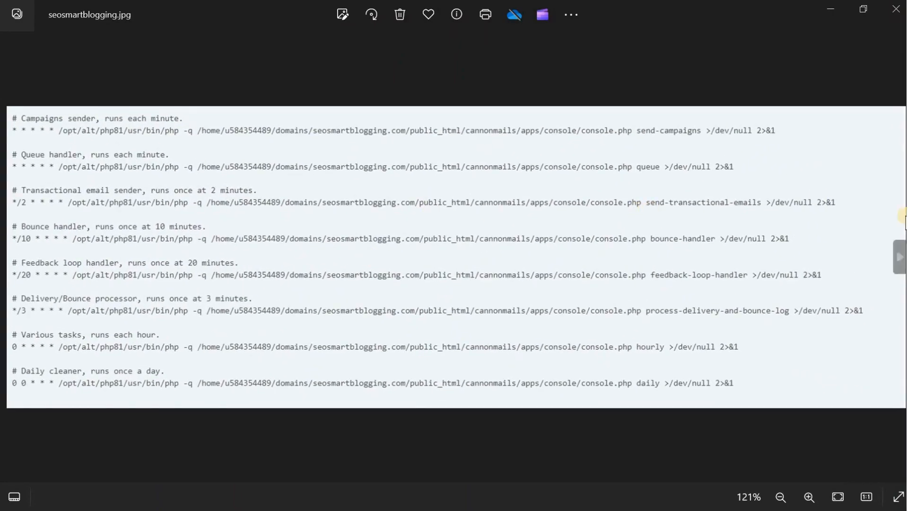
Step: Switch to the Chrome window with the extracted text and close its Google Lens tab
mouse_move(897, 198)
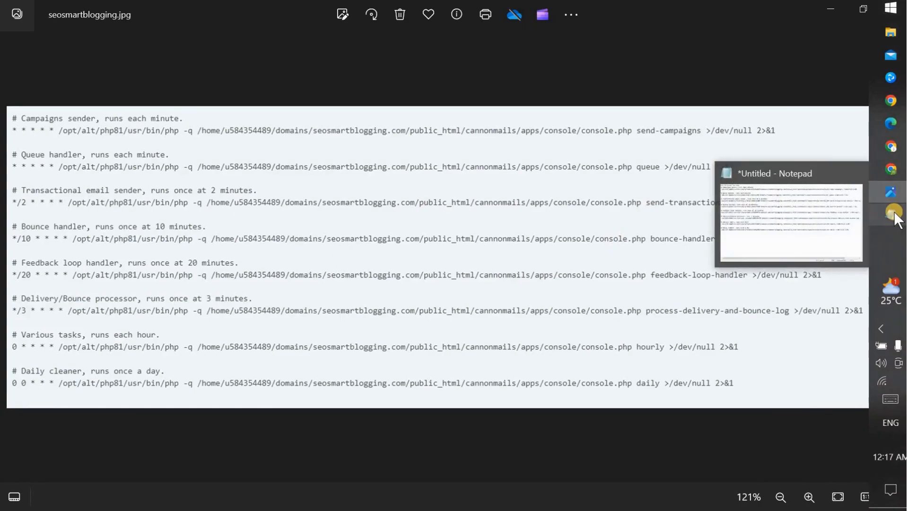
left_click(895, 150)
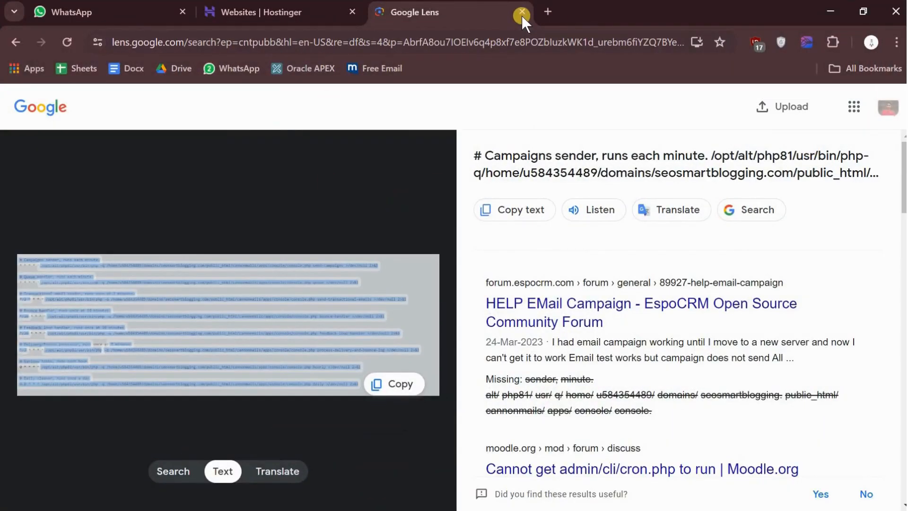
left_click(522, 11)
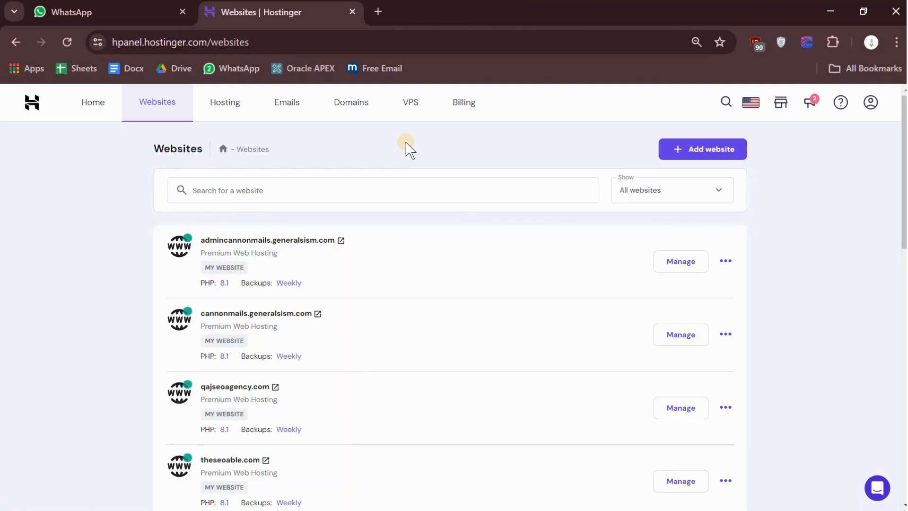
Step: Switch to the Chrome window with the seosmartblogging welcome page and examine the cannonmails subdomain and main domain in its address
key("alt+Tab")
key("alt+Tab")
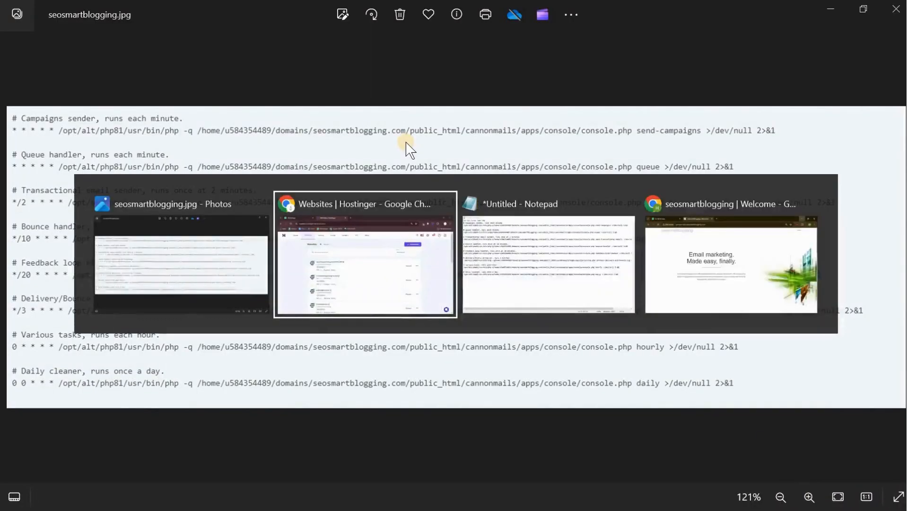
key("alt+Tab")
key("alt+shift+Tab")
key("alt+Tab")
key("alt+Tab")
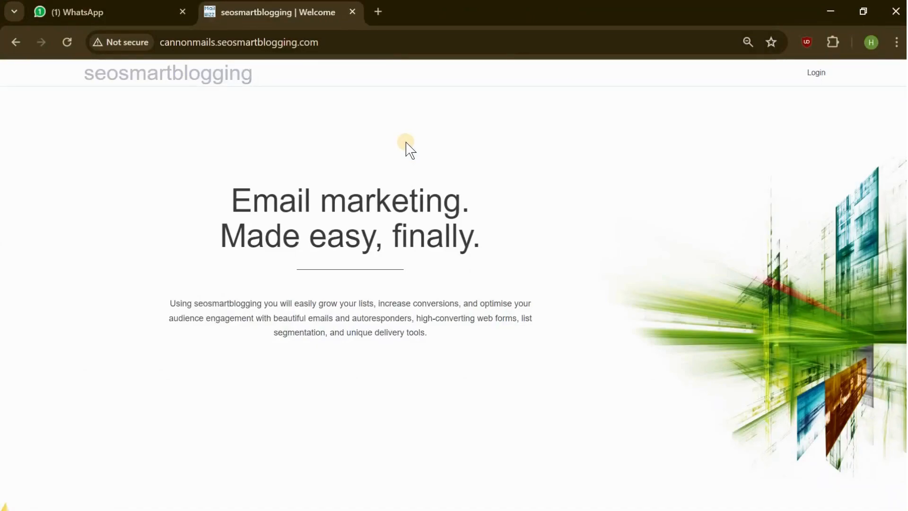
left_click_drag(161, 41, 257, 43)
left_click(302, 48)
left_click(340, 45)
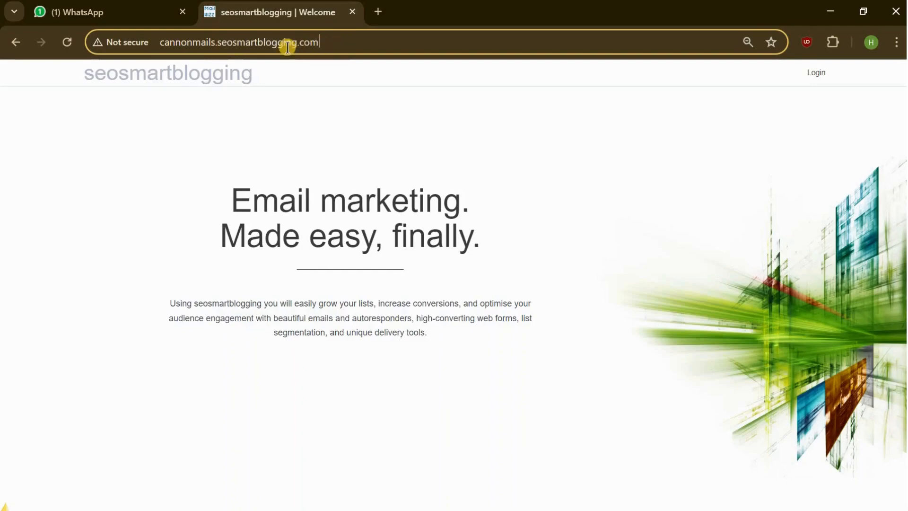
left_click_drag(218, 45, 364, 46)
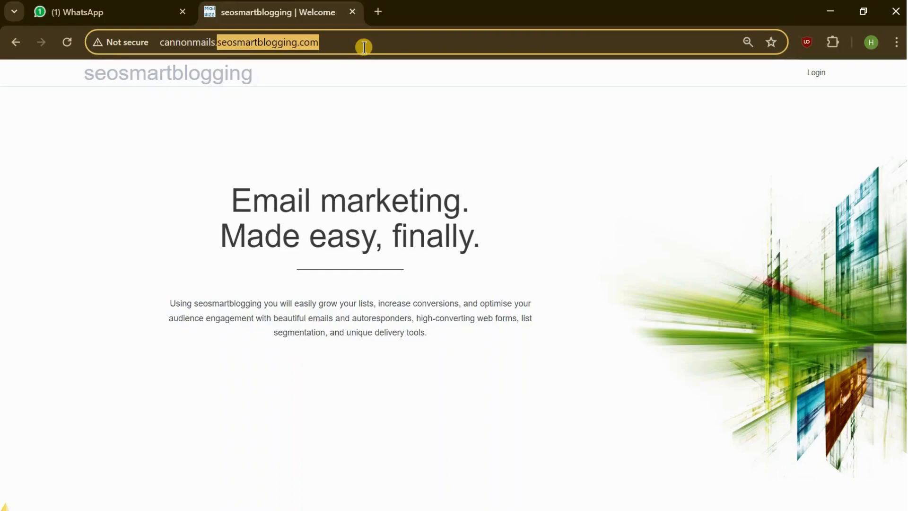
left_click(185, 166)
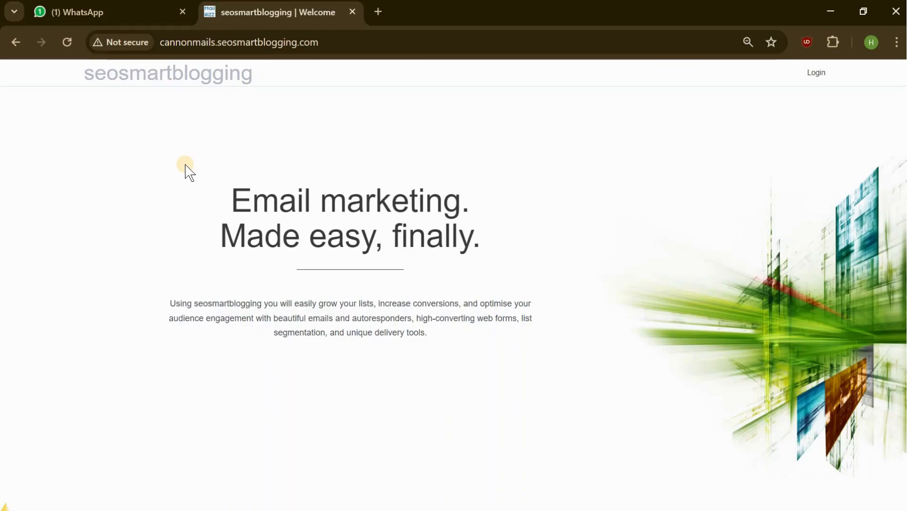
Step: Switch back to the Hostinger websites list in Chrome and open the management dashboard for generalsism.com
key("alt+Tab")
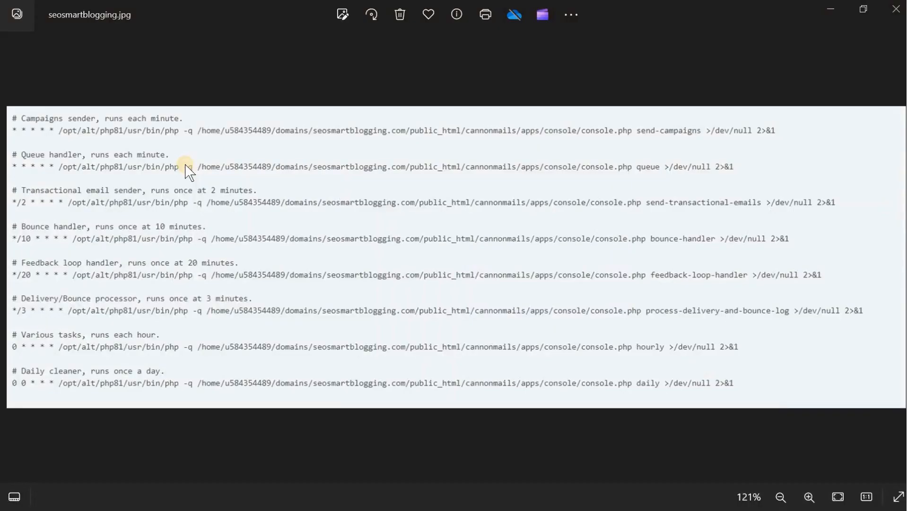
key("alt+Tab")
key("alt+Tab")
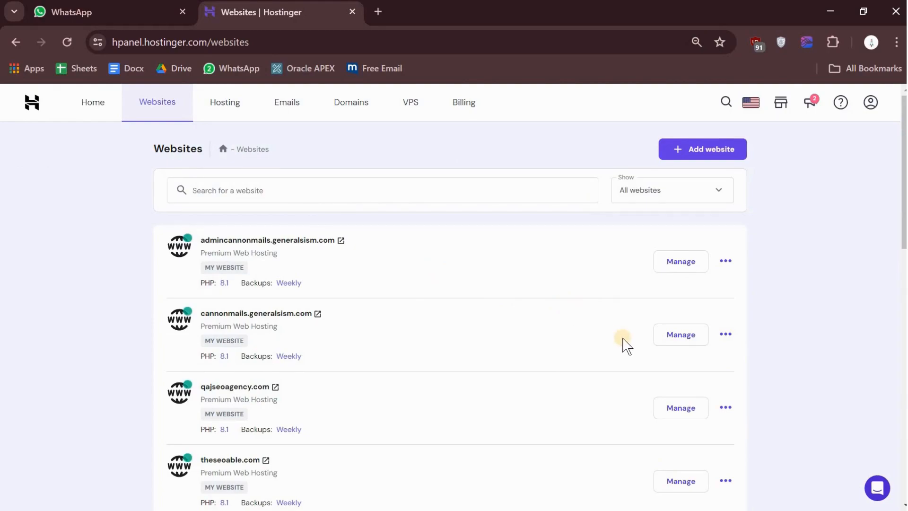
left_click(674, 343)
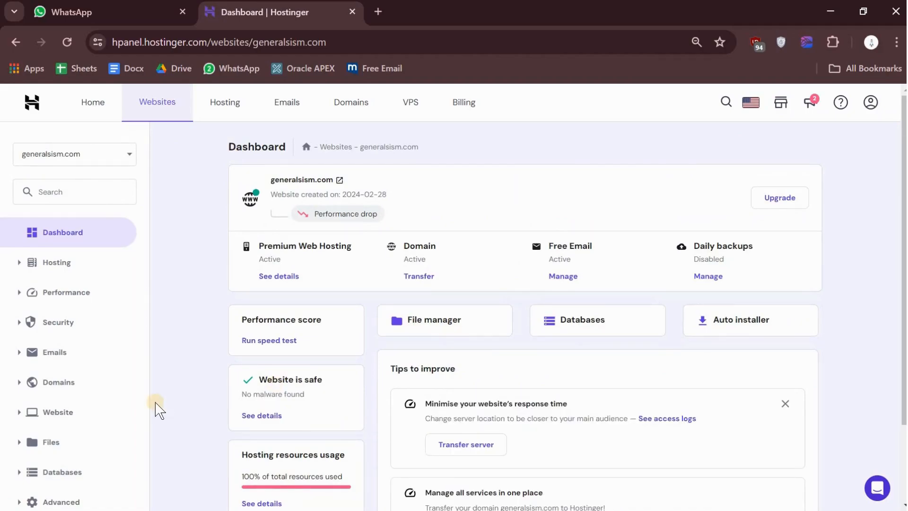
Step: Open the advanced Cron Jobs page for generalsism.com and set the new cron job's type to Custom
scroll(159, 410, "down", 2)
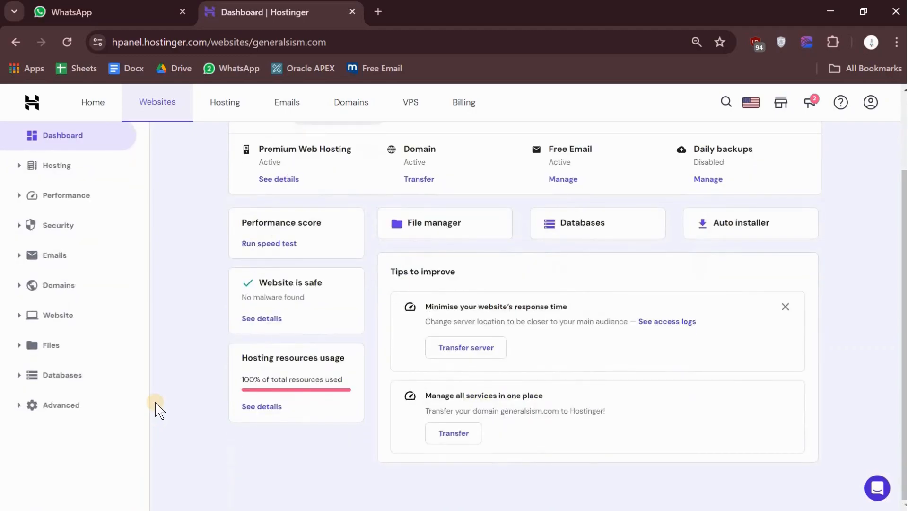
left_click(61, 411)
scroll(62, 416, "down", 1)
scroll(61, 416, "down", 2)
left_click(67, 377)
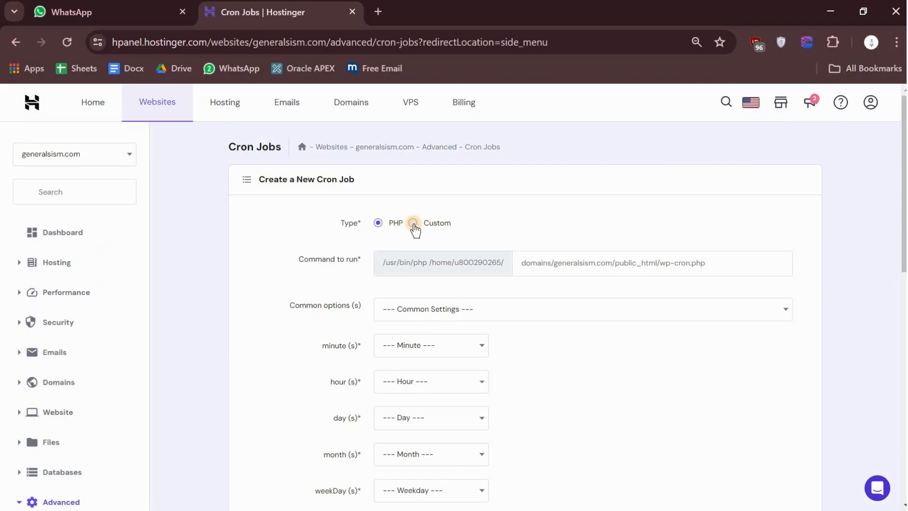
left_click(413, 225)
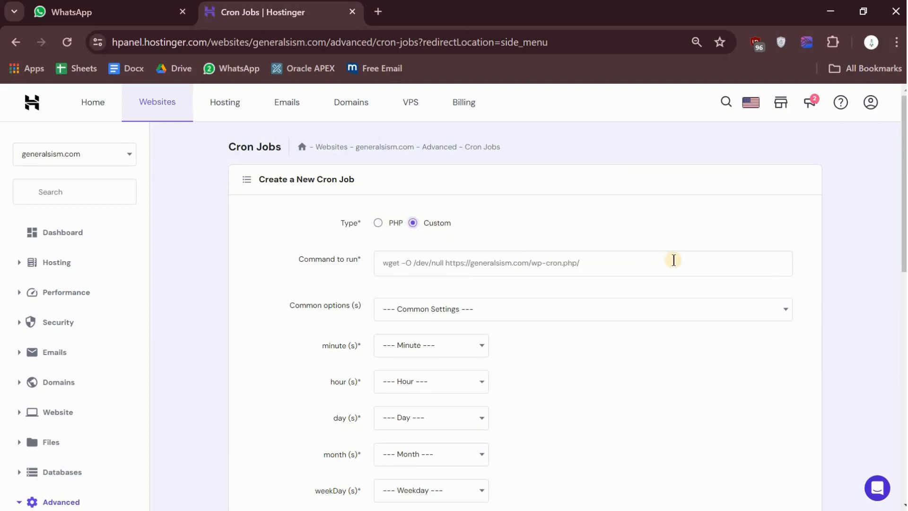
Step: Switch to Notepad and highlight the campaigns sender command from /opt, leaving out the trailing output redirection
left_click(891, 220)
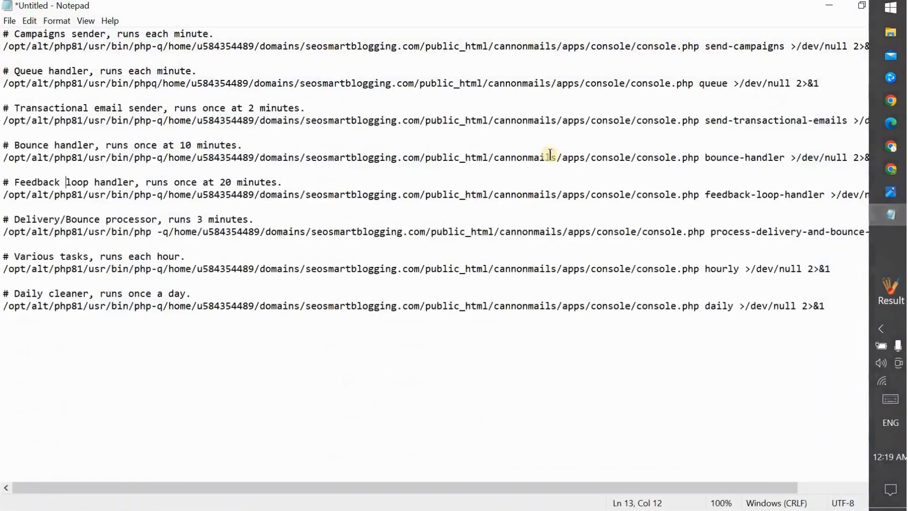
left_click_drag(5, 52, 16, 55)
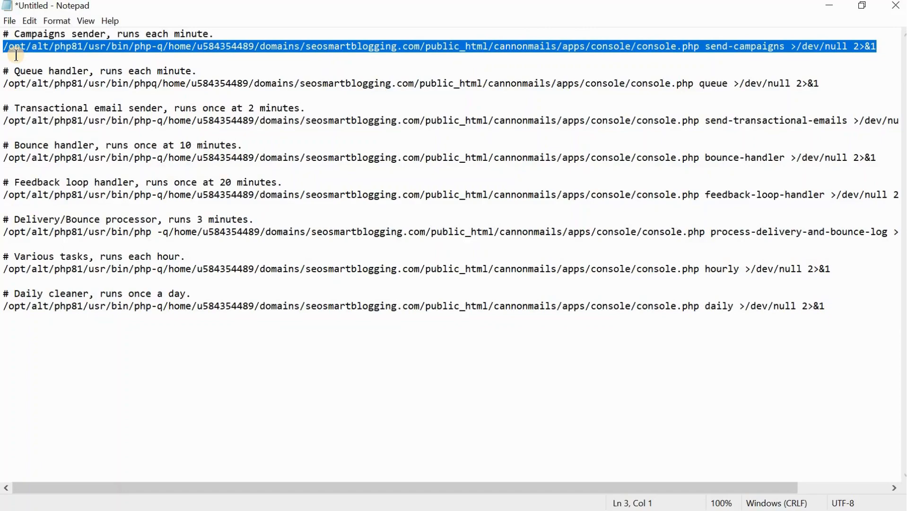
key("shift+Left")
key("shift+Left")
key("shift+Left")
key("shift+Left")
key("shift+Left")
key("shift+Left")
key("shift+Left")
key("shift+Left")
key("shift+Left")
key("shift+Left")
key("shift+Left")
key("shift+Left")
key("shift+Left")
key("shift+Left")
key("shift+Left")
key("shift+Left")
key("shift+Left")
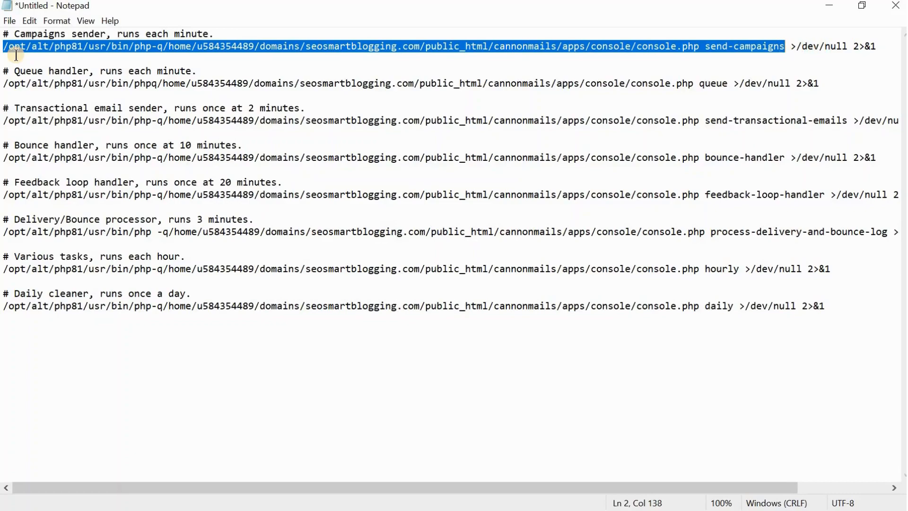
Step: Examine the >/dev/null 2>&1 suffix at the end of the campaigns sender and queue handler commands
left_click(790, 50)
left_click_drag(791, 50, 877, 47)
left_click(831, 47)
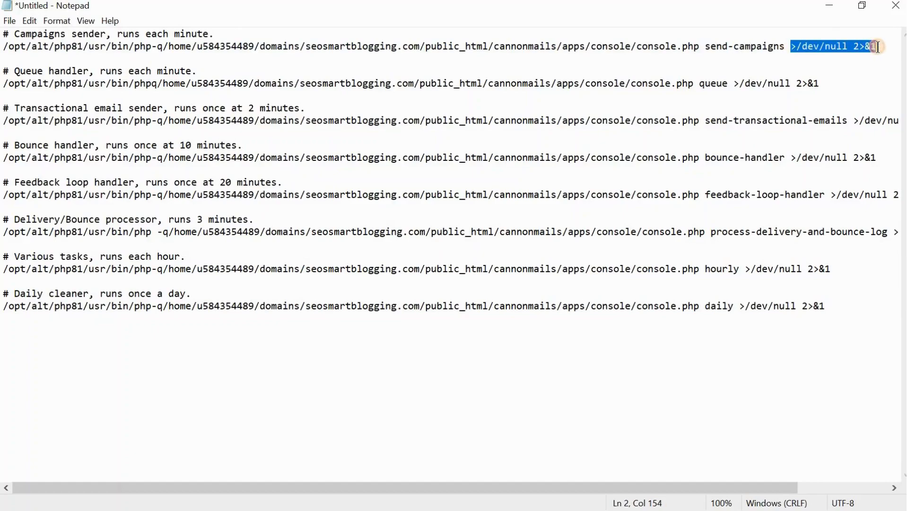
left_click(733, 84)
left_click_drag(733, 84, 826, 84)
left_click(827, 83)
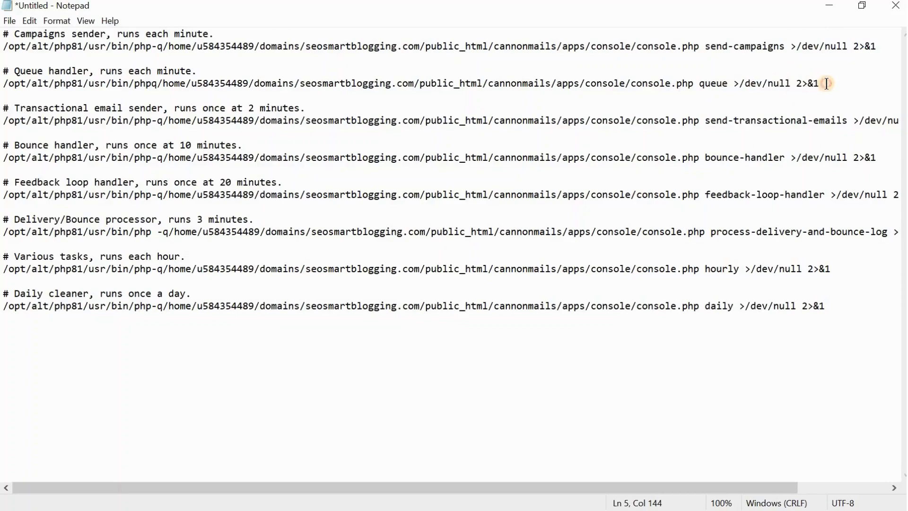
Step: Copy the campaigns sender command from Notepad without >/dev/null 2>&1 and paste it as the command to run in Chrome's cron job form
left_click_drag(783, 47, 3, 47)
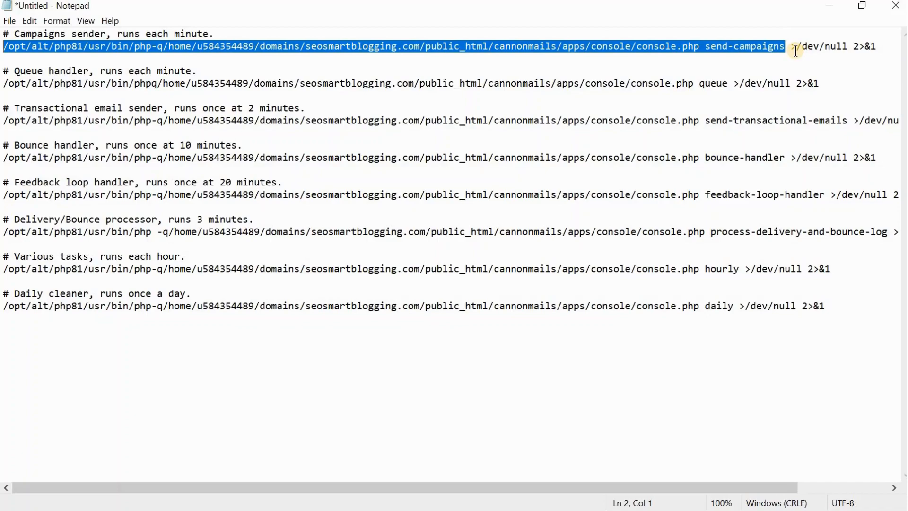
key("alt+Tab")
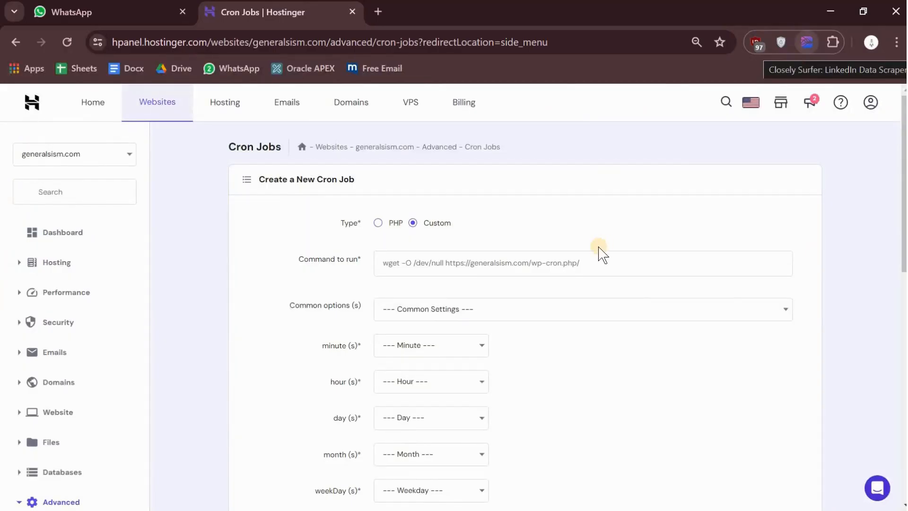
left_click(418, 272)
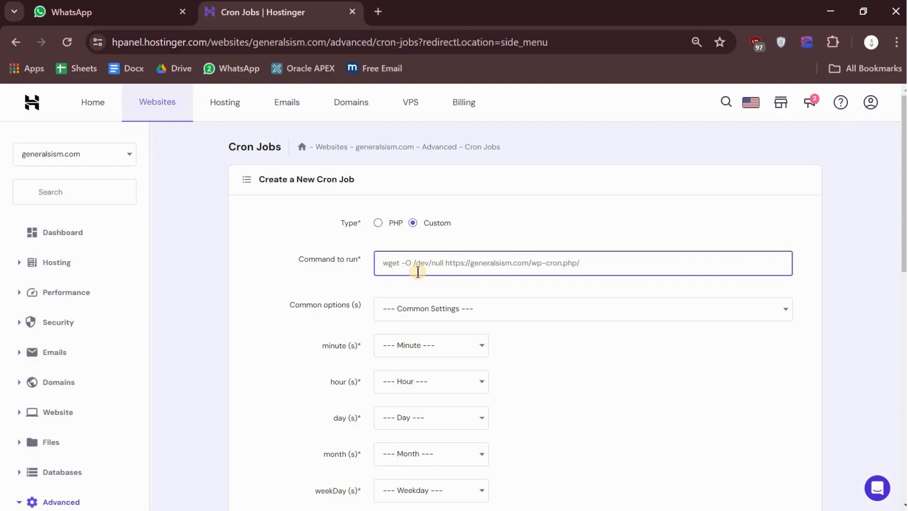
key("ctrl+v")
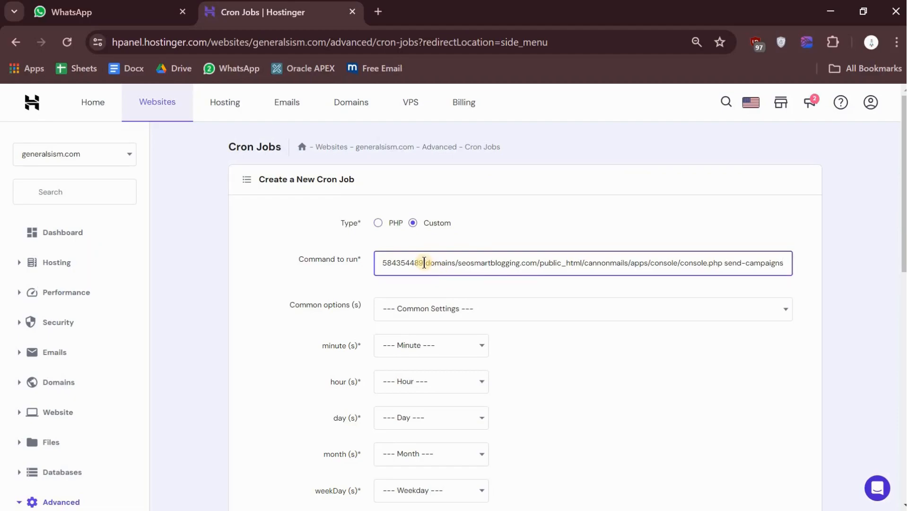
scroll(424, 262, "left", 3)
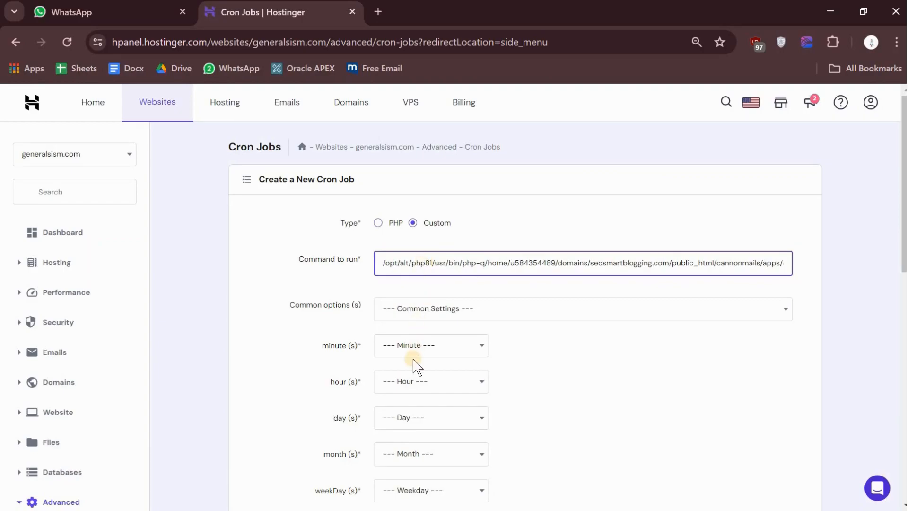
scroll(414, 361, "down", 1)
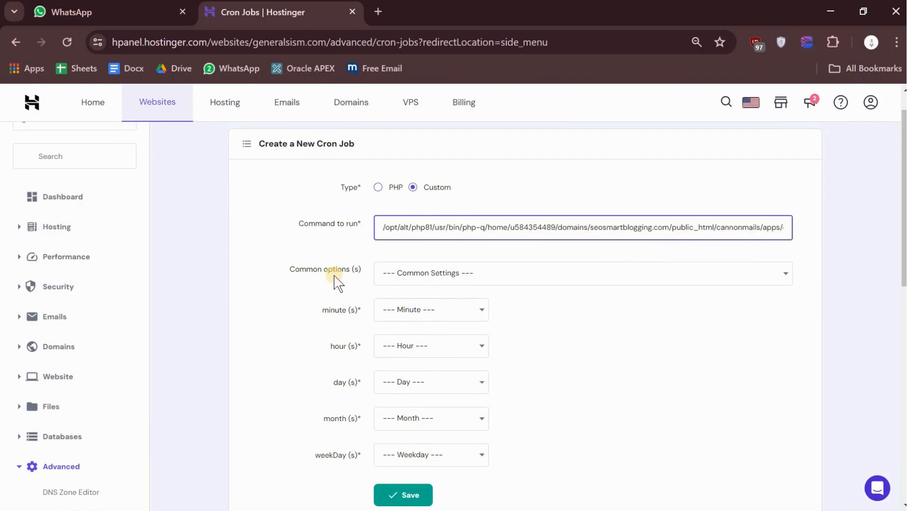
Step: Check the campaigns sender's cron schedule in seosmartblogging.jpg in Photos, then return to the cron job form in Chrome
key("alt+Tab")
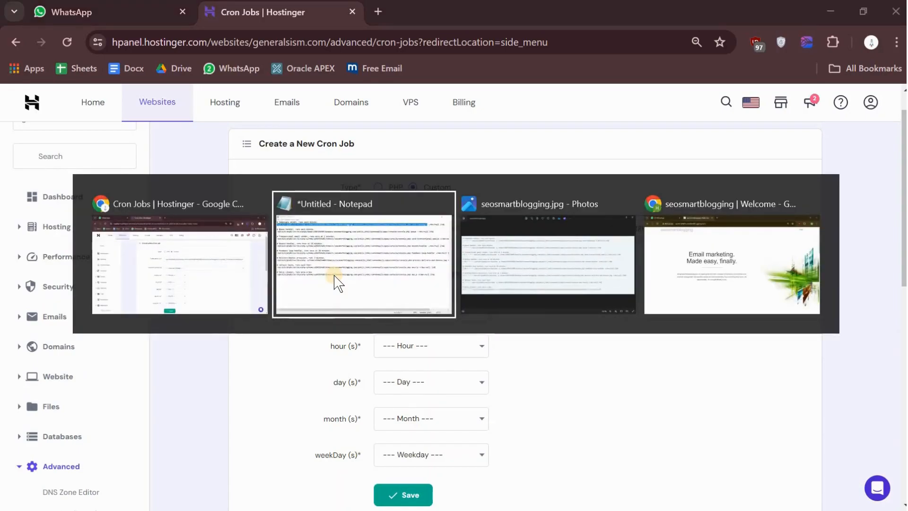
key("alt+Tab")
key("alt+Tab")
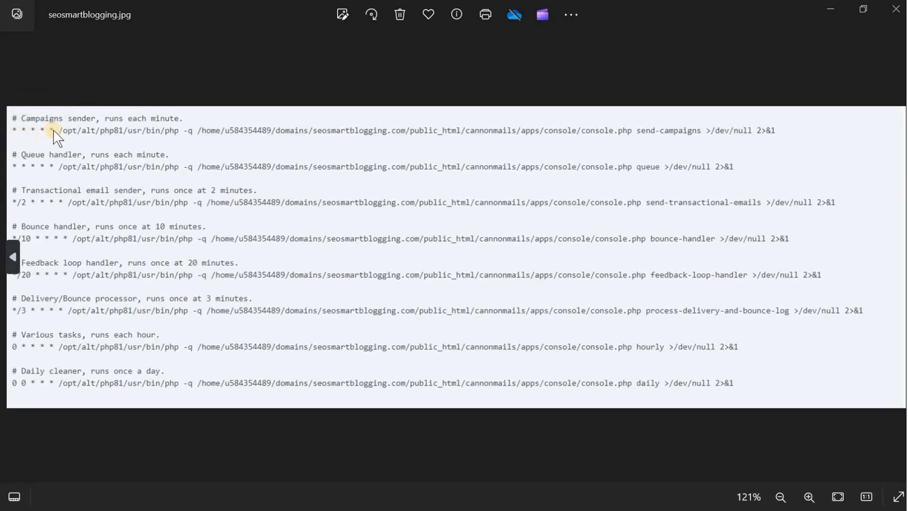
key("alt+Tab")
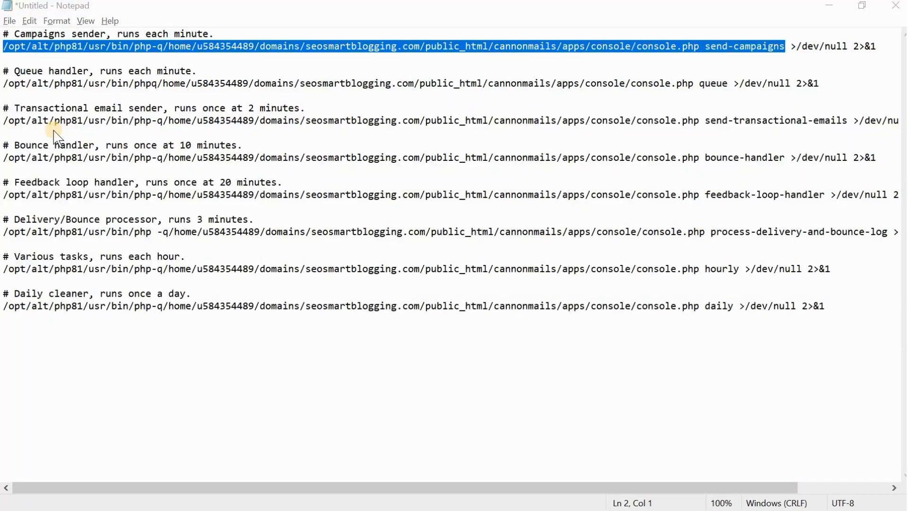
key("alt+Tab")
key("Tab")
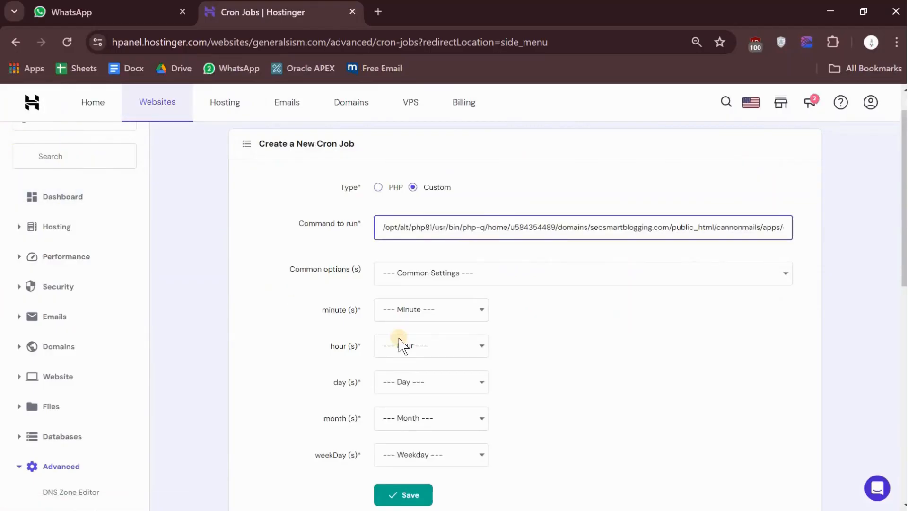
Step: Schedule the send-campaigns job with the Once an hour preset, change its minute to Every minute (*), and save it
scroll(400, 344, "down", 1)
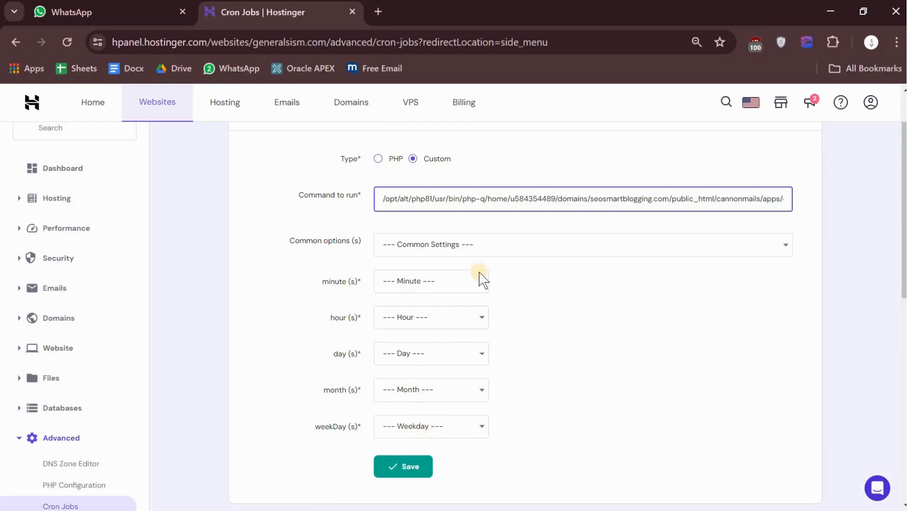
left_click(483, 245)
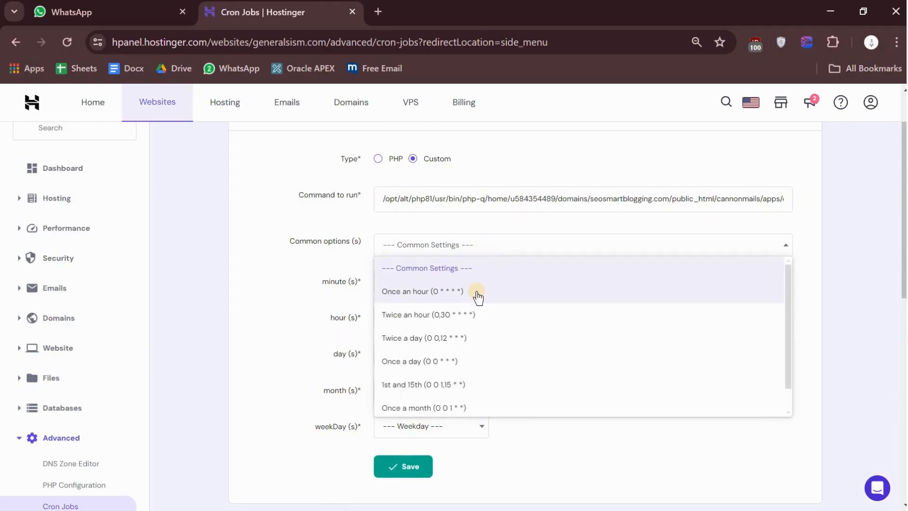
left_click(478, 297)
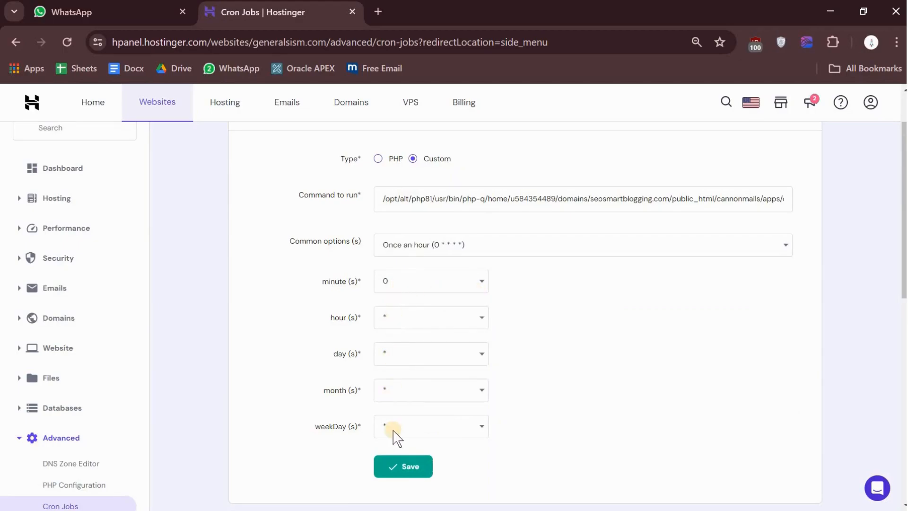
left_click(414, 286)
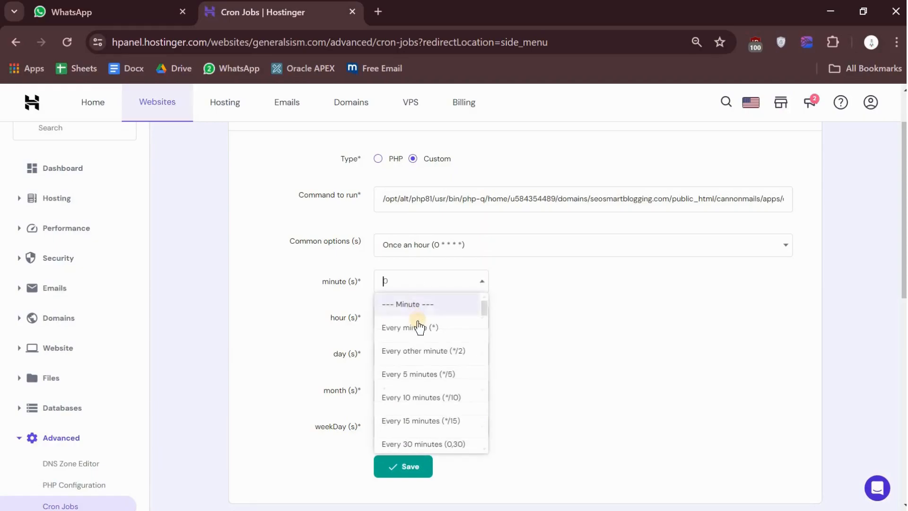
left_click(420, 325)
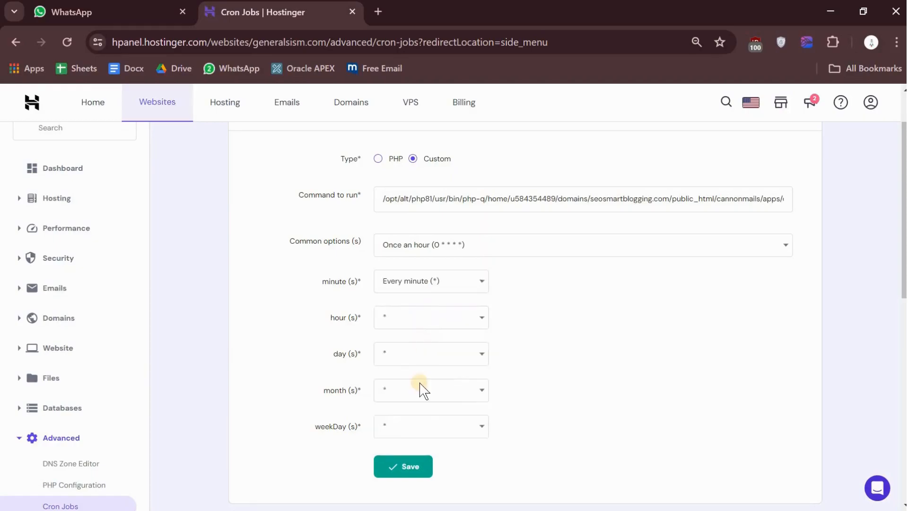
left_click(406, 468)
Step: Show 100 items per page in the list of cron jobs and check the new send-campaigns entry
scroll(406, 468, "down", 3)
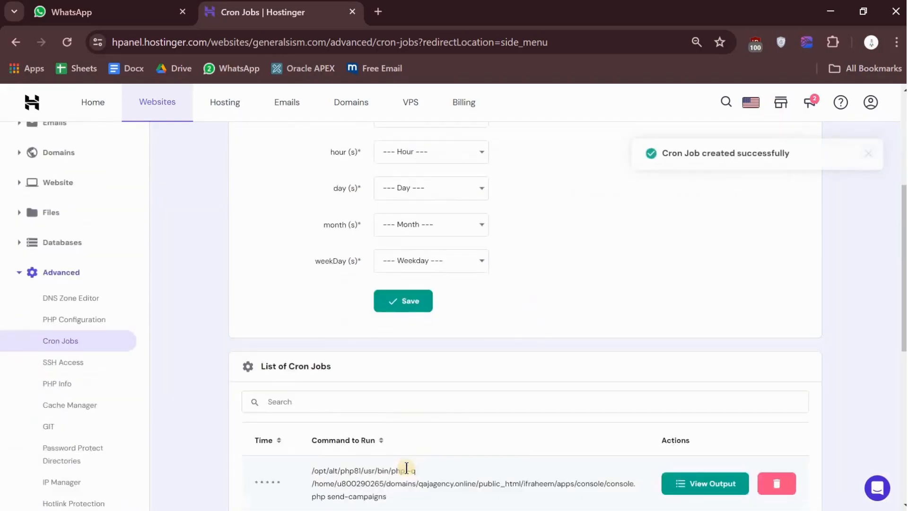
scroll(406, 468, "down", 5)
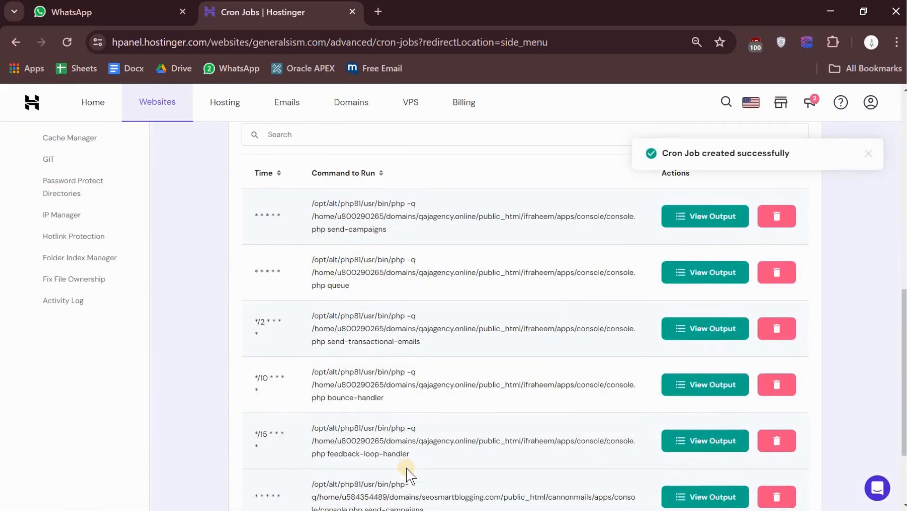
scroll(407, 467, "down", 3)
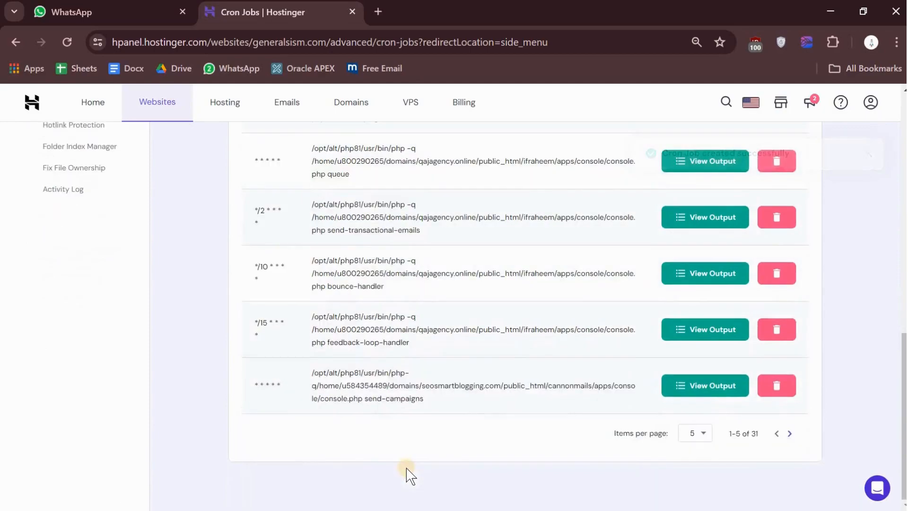
left_click(697, 439)
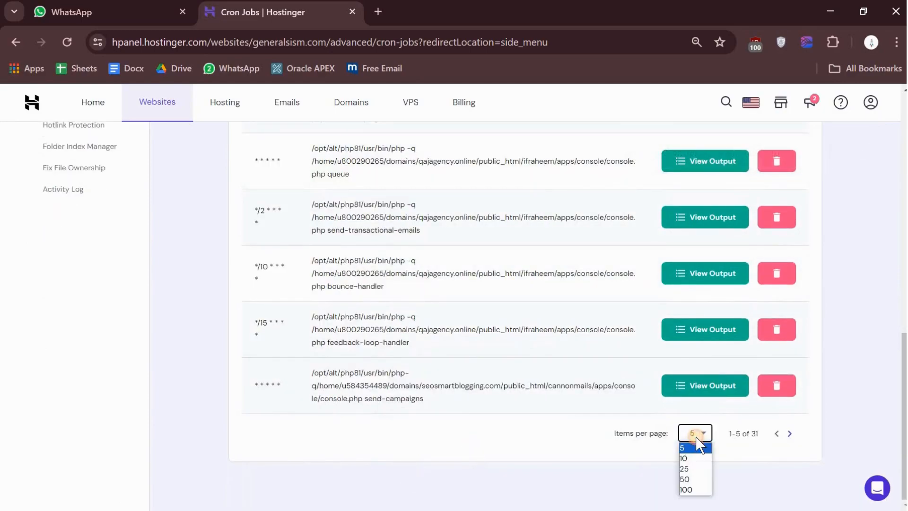
left_click(695, 489)
scroll(489, 330, "down", 5)
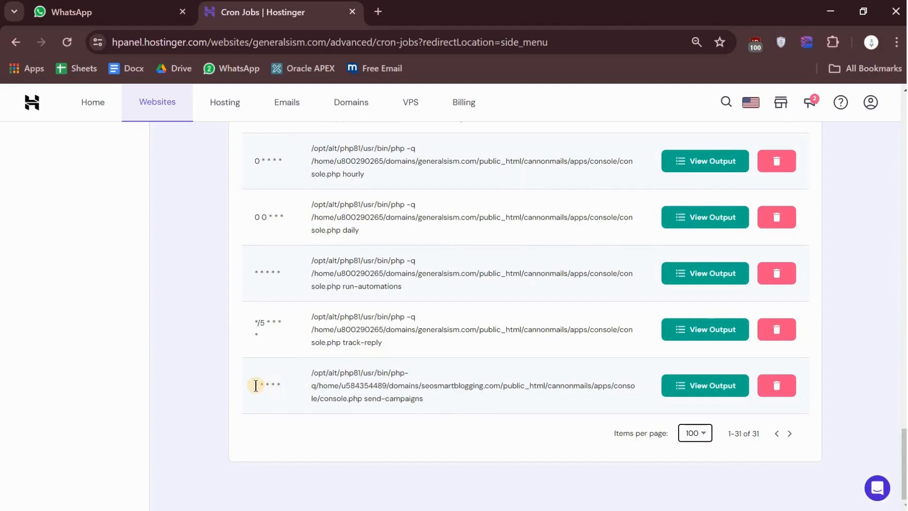
left_click_drag(311, 371, 439, 411)
left_click(440, 411)
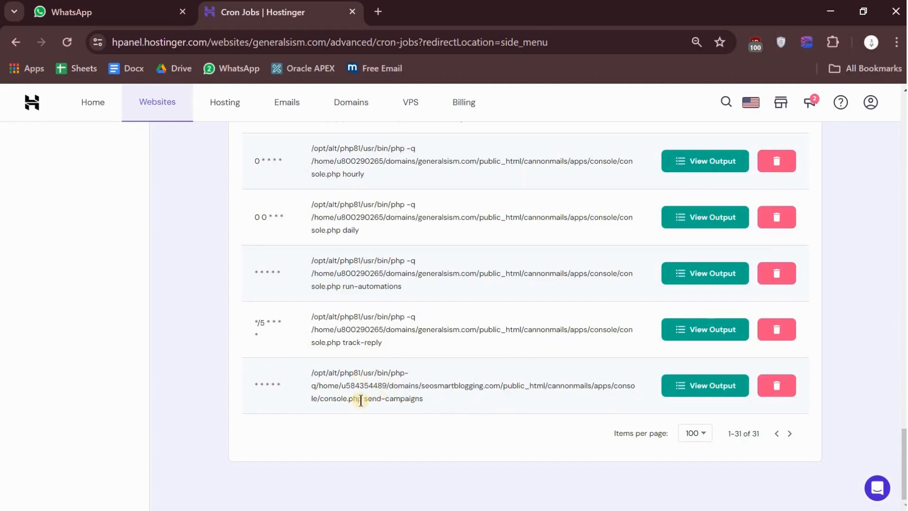
Step: Compare the send-campaigns command with seosmartblogging.jpg in Photos, and copy the queue handler command from Notepad without >/dev/null 2>&1
key("alt+Tab")
key("alt+Tab")
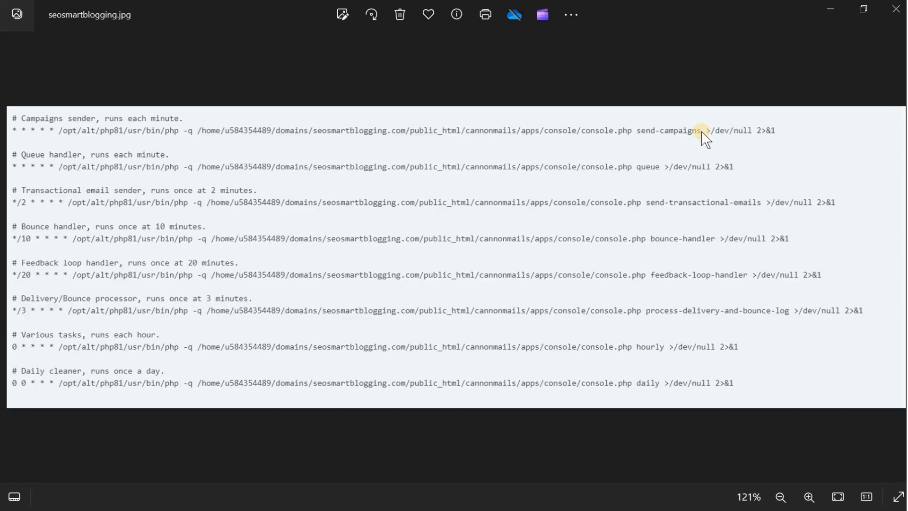
key("alt+Tab")
key("alt+Tab")
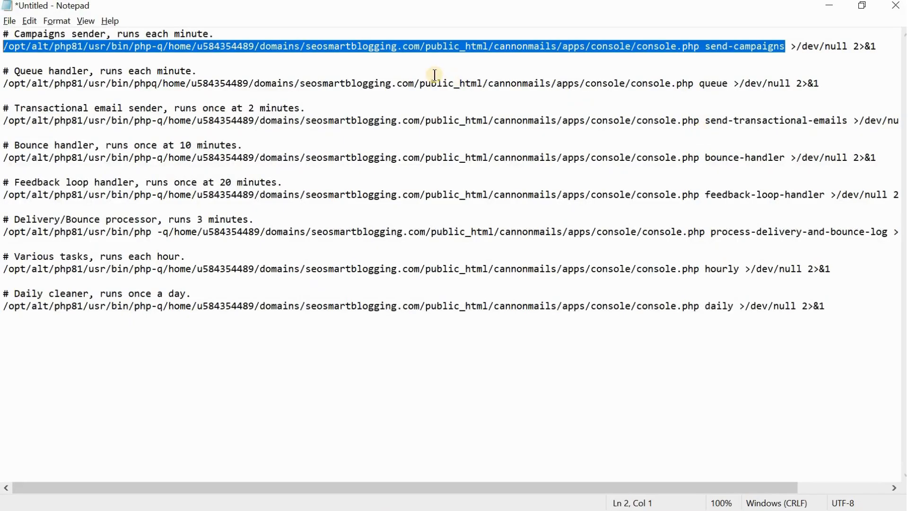
left_click_drag(3, 83, 727, 85)
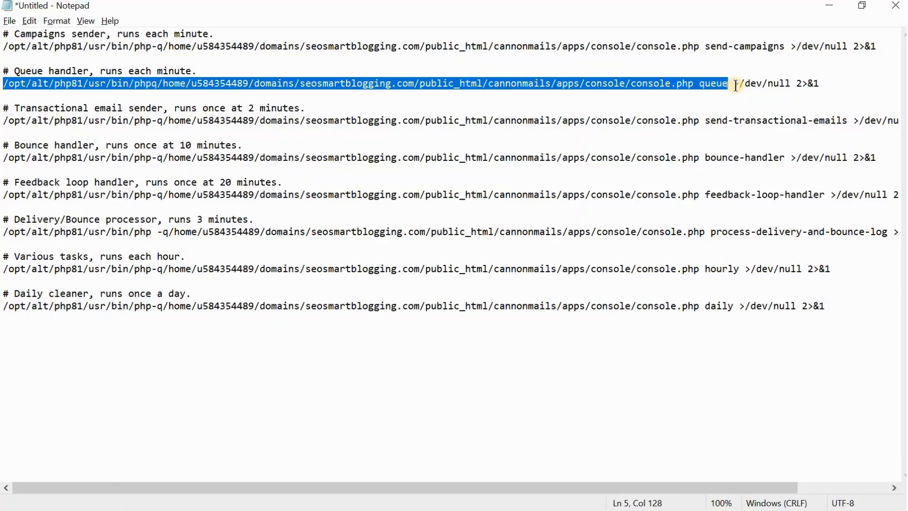
Step: Check the queue handler's cron schedule in seosmartblogging.jpg in Photos, then return to the Hostinger Cron Jobs page in Chrome
key("alt+Tab")
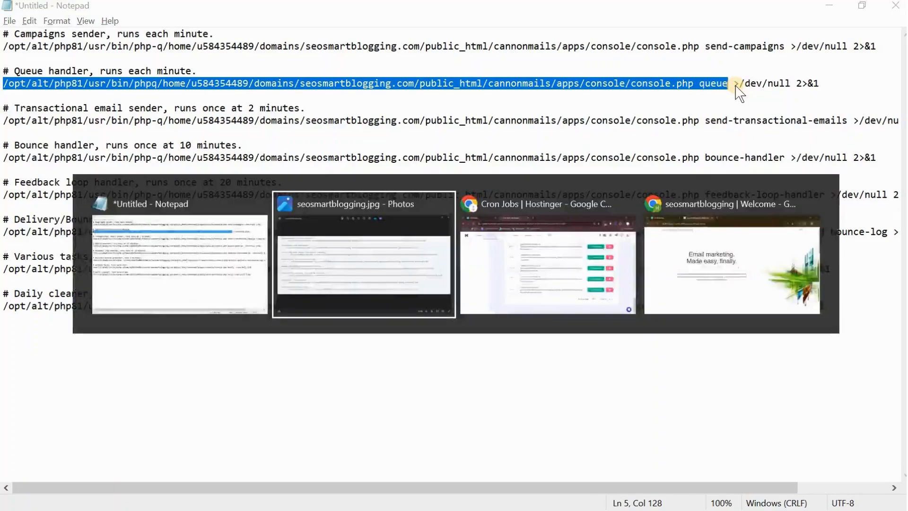
key("alt+Tab")
key("alt+Tab")
key("alt+shift+Tab")
key("alt+Tab")
key("alt+Tab")
key("alt+shift+Tab")
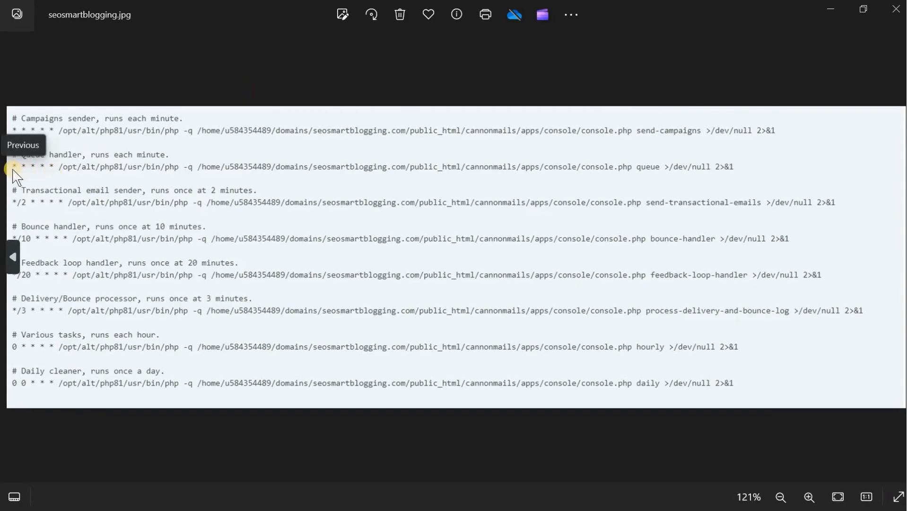
key("alt+Tab")
key("alt+Tab")
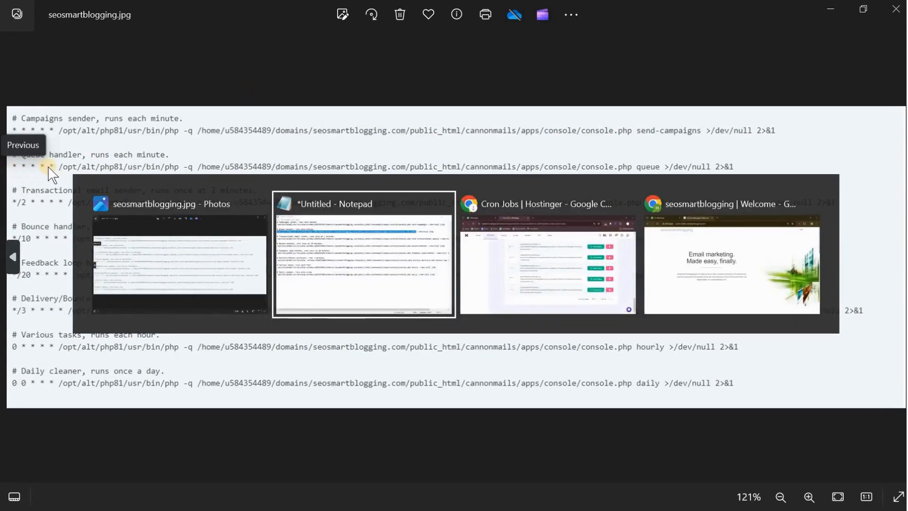
Step: Create a custom cron job from the copied queue command, using the Once an hour preset with its minute changed to Every minute (*)
scroll(413, 298, "up", 20)
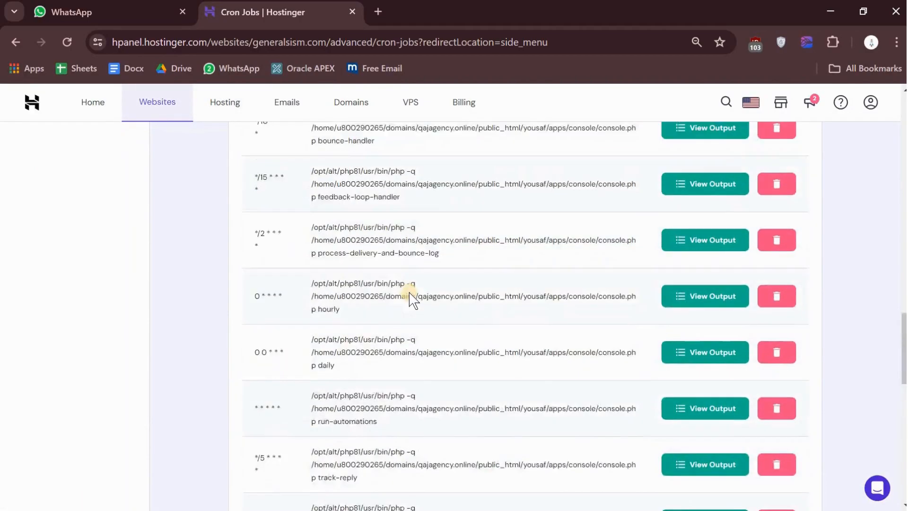
left_click(411, 270)
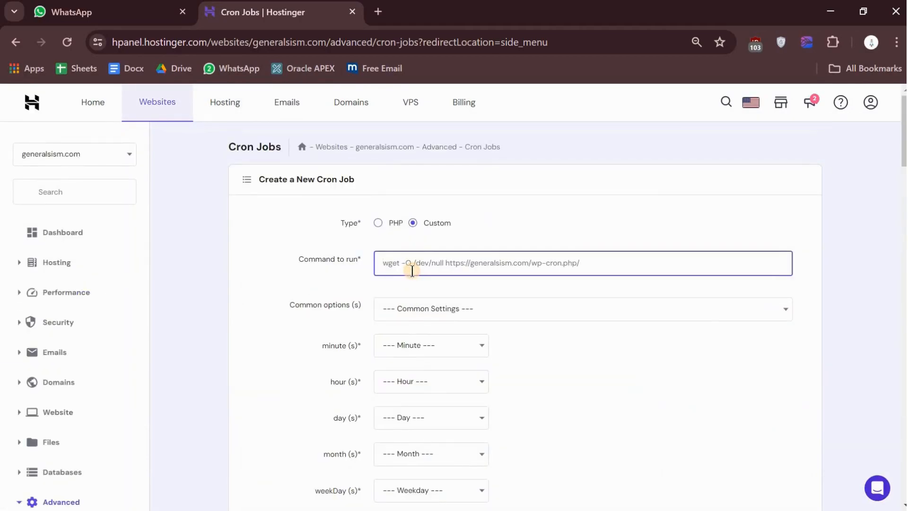
key("ctrl+v")
left_click(449, 310)
left_click(444, 352)
left_click(418, 344)
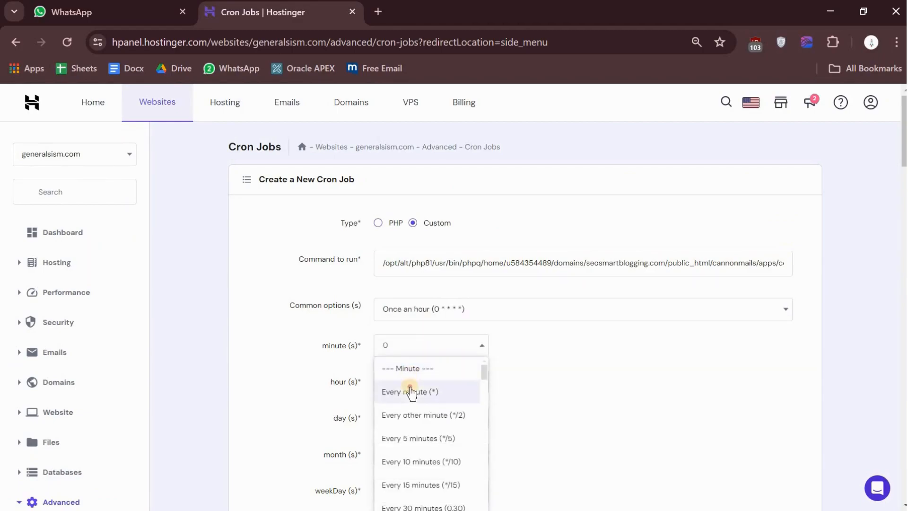
left_click(410, 392)
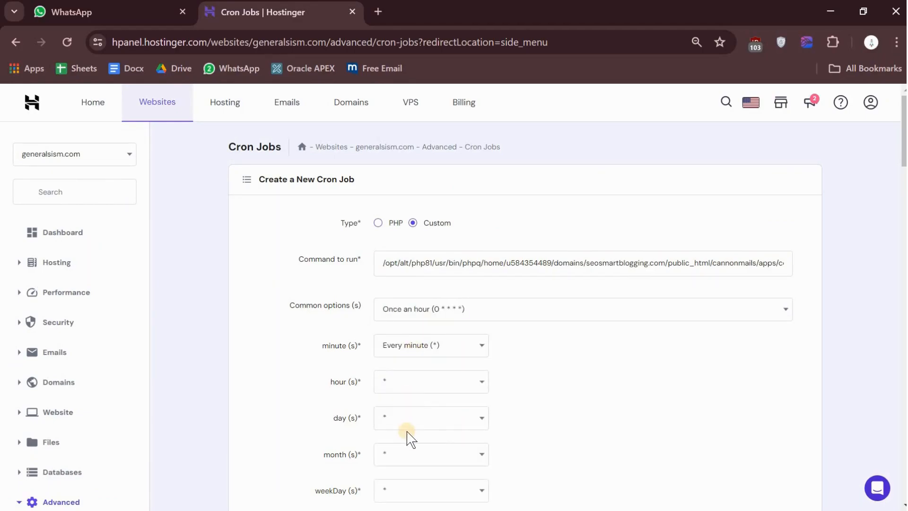
scroll(409, 437, "down", 2)
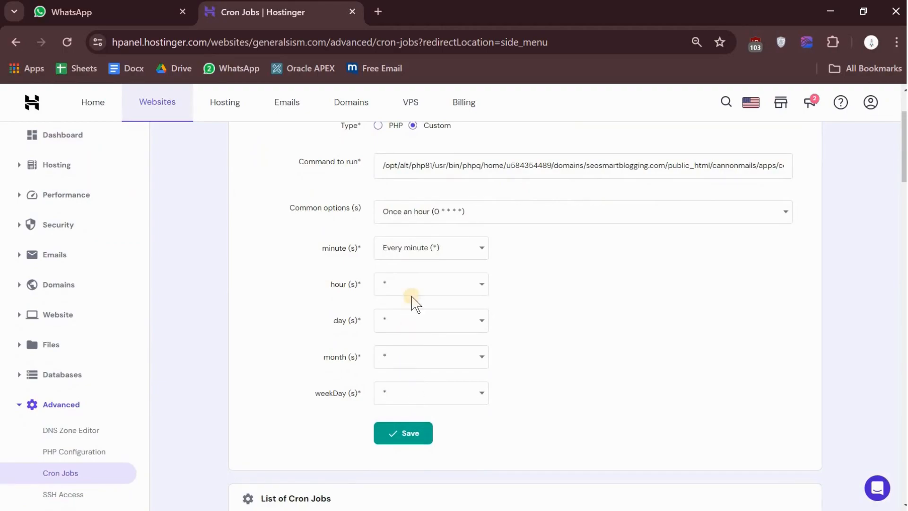
left_click(407, 442)
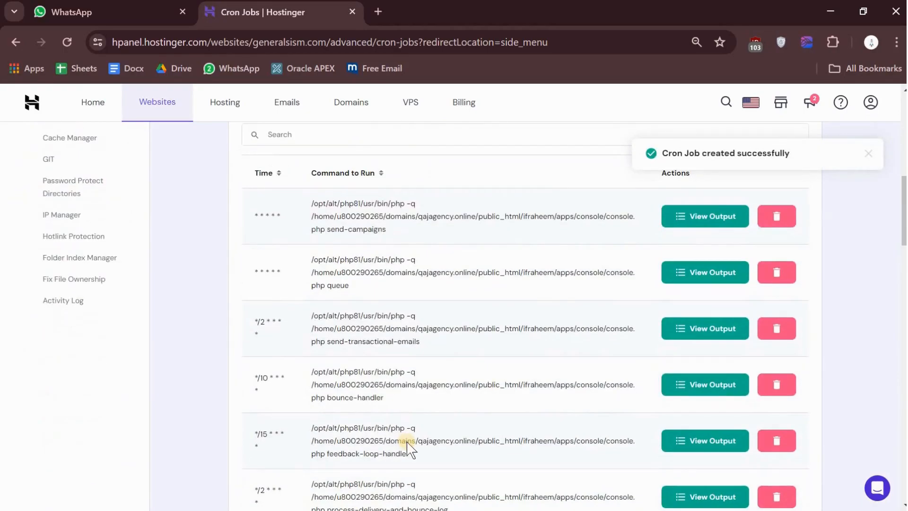
Step: Switch to Notepad and highlight the transactional email sender command from /opt through send-transactional-emails, leaving out the output redirection
key("alt+Tab")
key("alt+Tab")
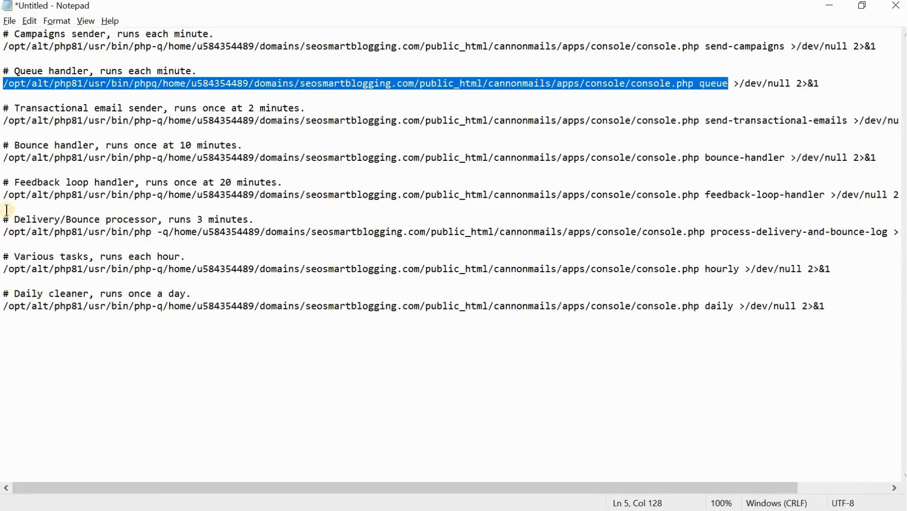
left_click_drag(3, 124, 336, 130)
left_click_drag(838, 114, 849, 120)
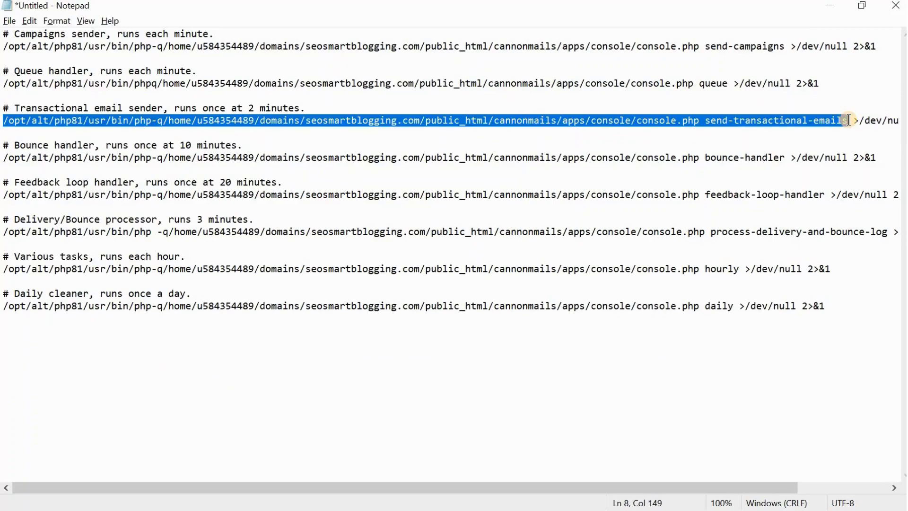
Step: Check the transactional email sender's cron schedule in seosmartblogging.jpg in Photos, then return to the Hostinger Cron Jobs page in Chrome
key("alt+Tab")
key("alt+shift+Tab")
key("alt+Tab")
key("alt+Tab")
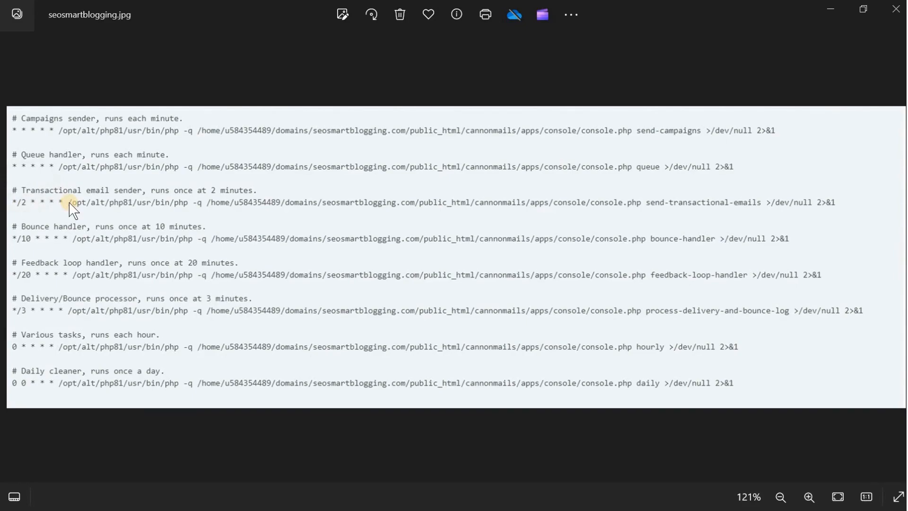
key("alt+Tab")
key("Tab")
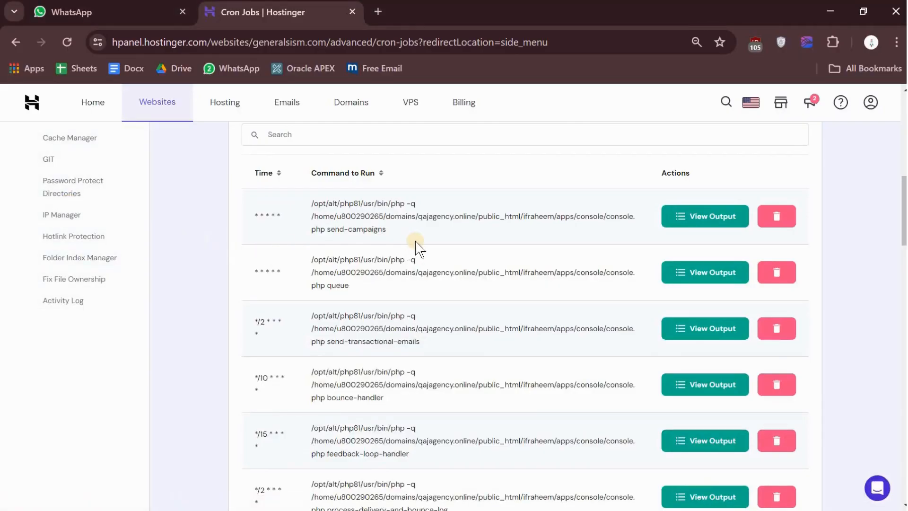
Step: Create a custom cron job from the copied send-transactional-emails command, using the Once an hour preset with its minute changed to Every other minute (*/2)
scroll(419, 247, "up", 10)
left_click(408, 267)
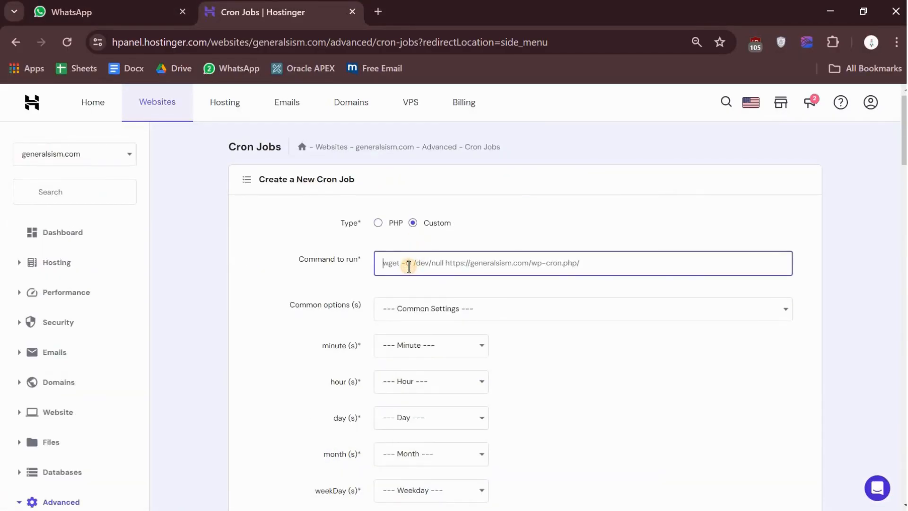
key("ctrl+v")
left_click(424, 309)
left_click(435, 352)
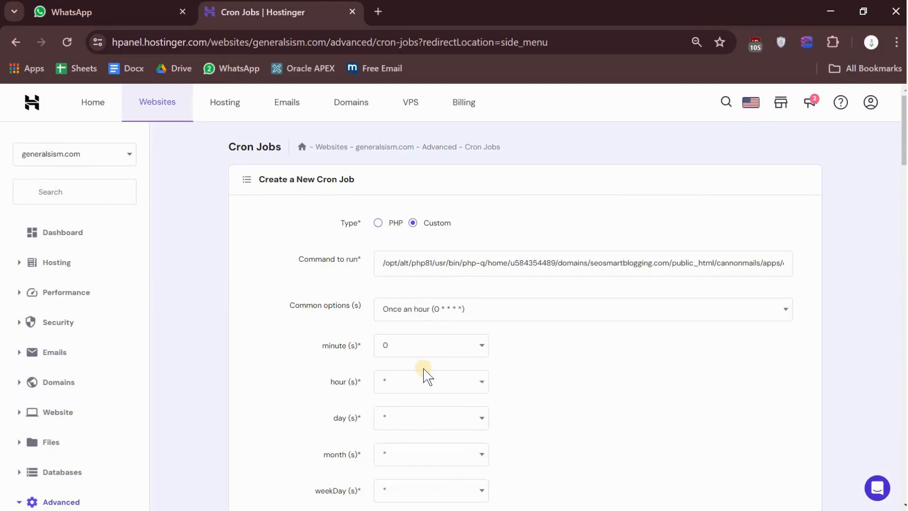
scroll(424, 369, "down", 1)
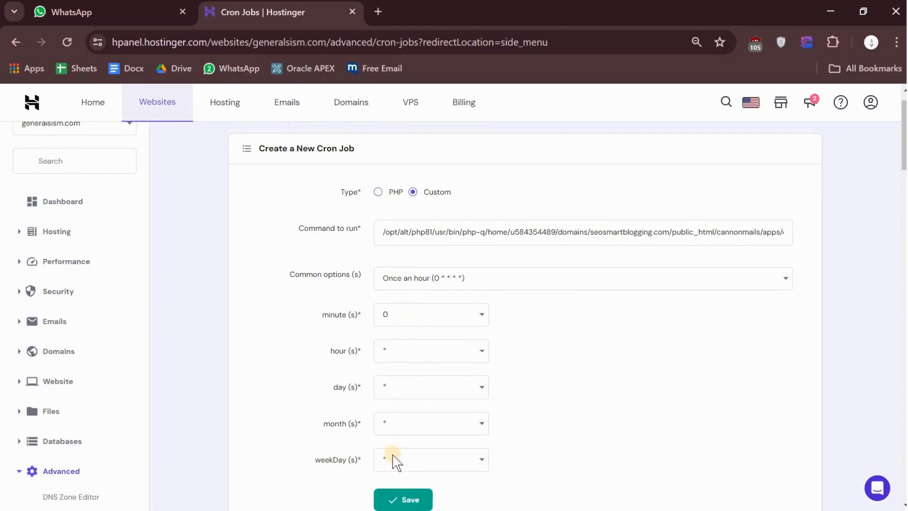
left_click(415, 316)
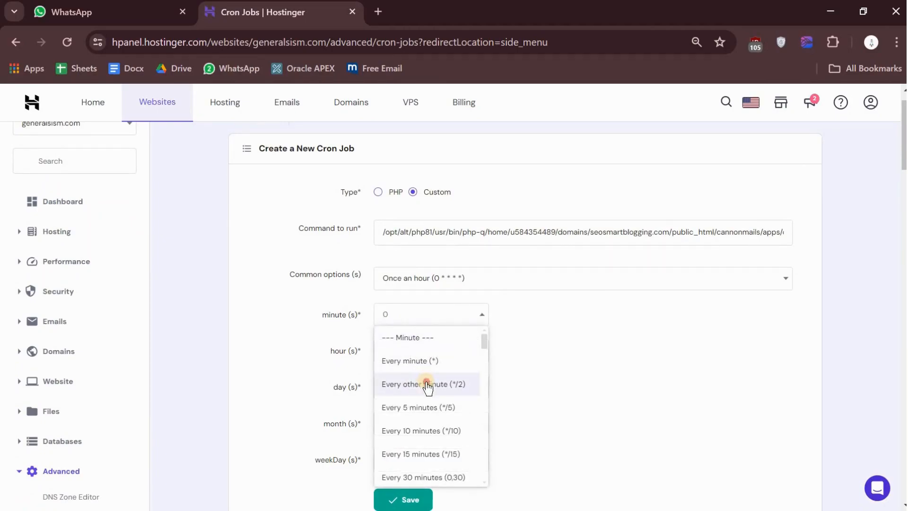
left_click(424, 381)
scroll(559, 380, "down", 2)
left_click(410, 400)
scroll(410, 400, "down", 7)
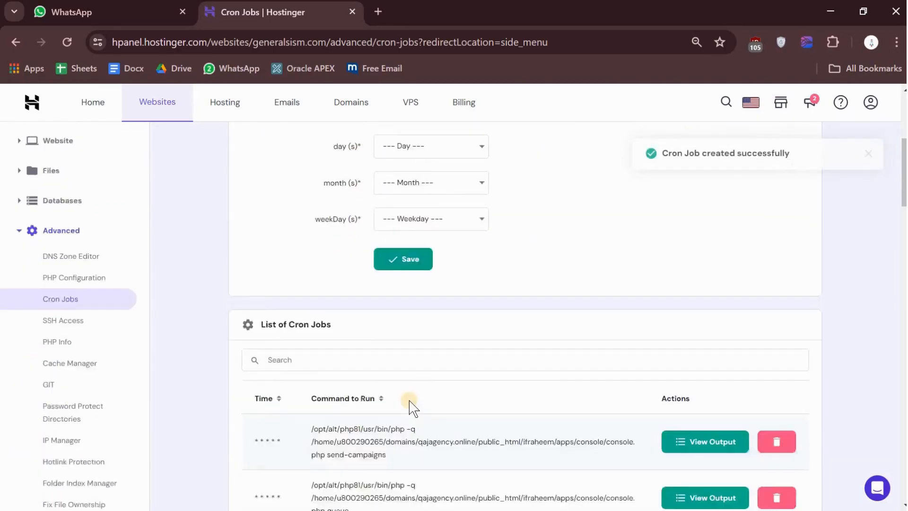
Step: Copy the bounce-handler command from Notepad without its output redirection, check its schedule in seosmartblogging.jpg in Photos, and return to Hostinger in Chrome
key("alt+Tab")
key("alt+Tab")
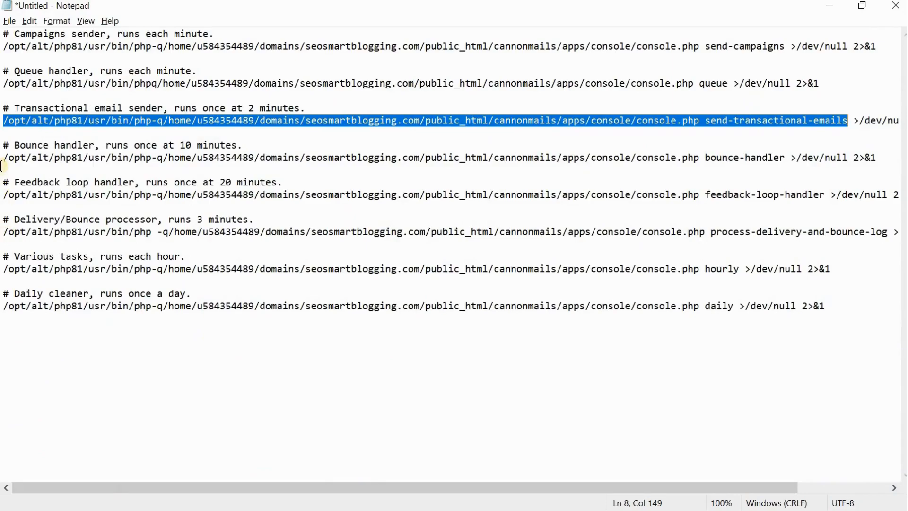
left_click_drag(3, 162, 784, 158)
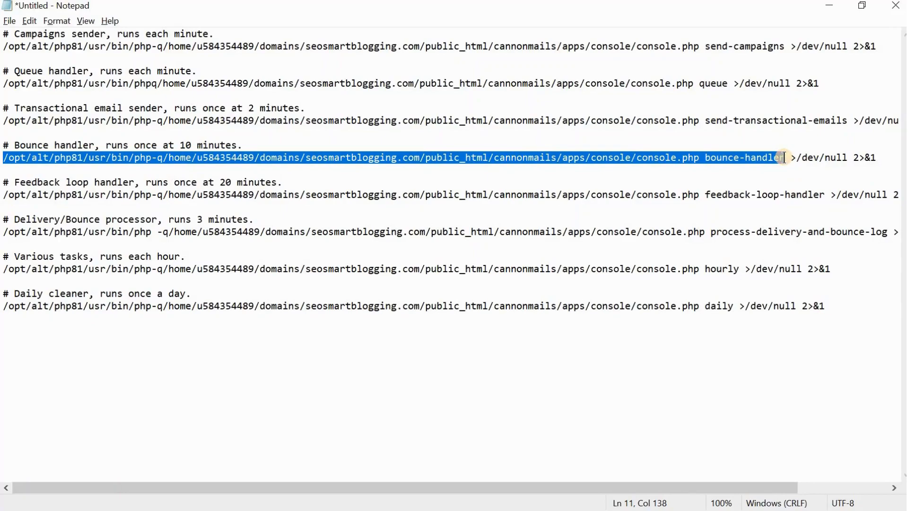
key("alt+Tab")
key("alt+Tab")
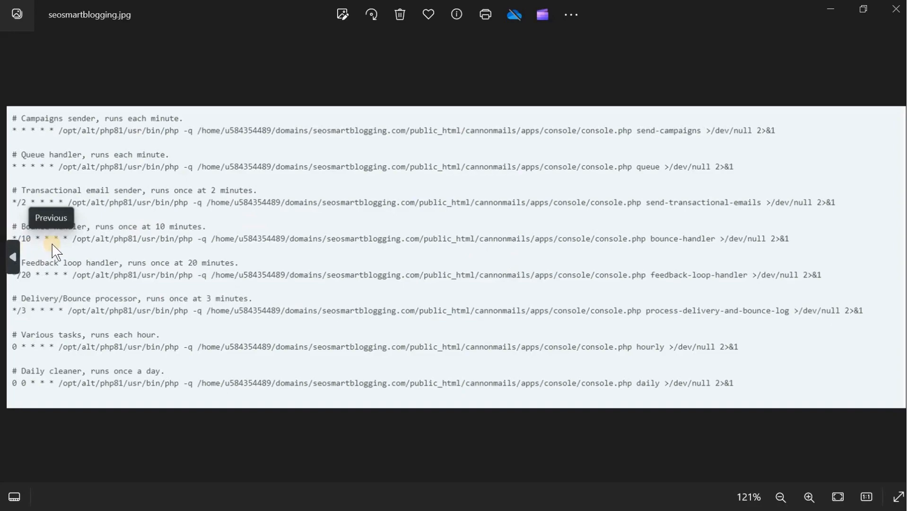
key("alt+Tab")
key("alt+Tab")
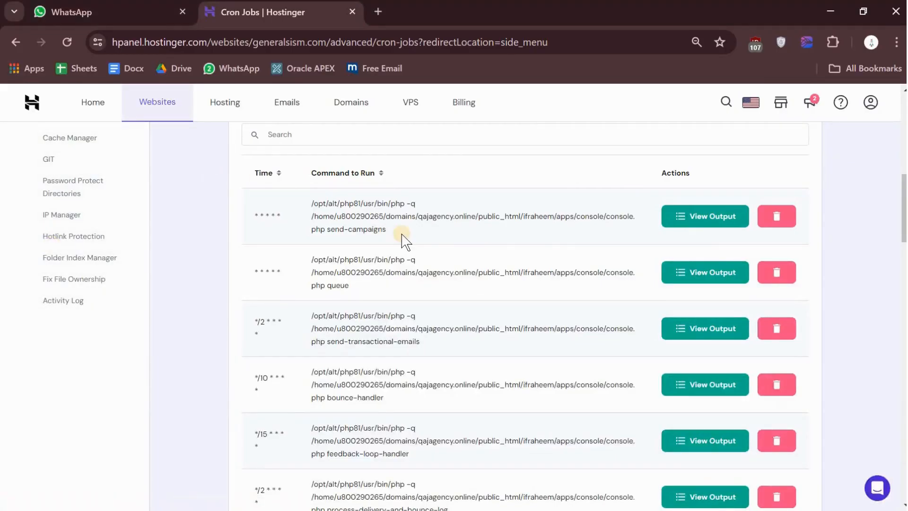
Step: Create a custom cron job from the copied bounce-handler command, using the Once an hour preset with its minute changed to Every 10 minutes (*/10)
scroll(405, 241, "up", 10)
left_click(416, 266)
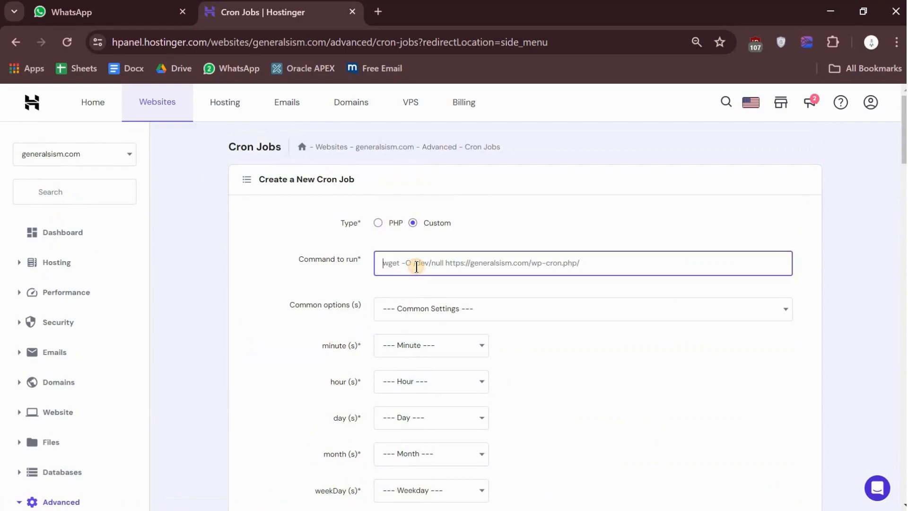
key("ctrl+v")
left_click(422, 316)
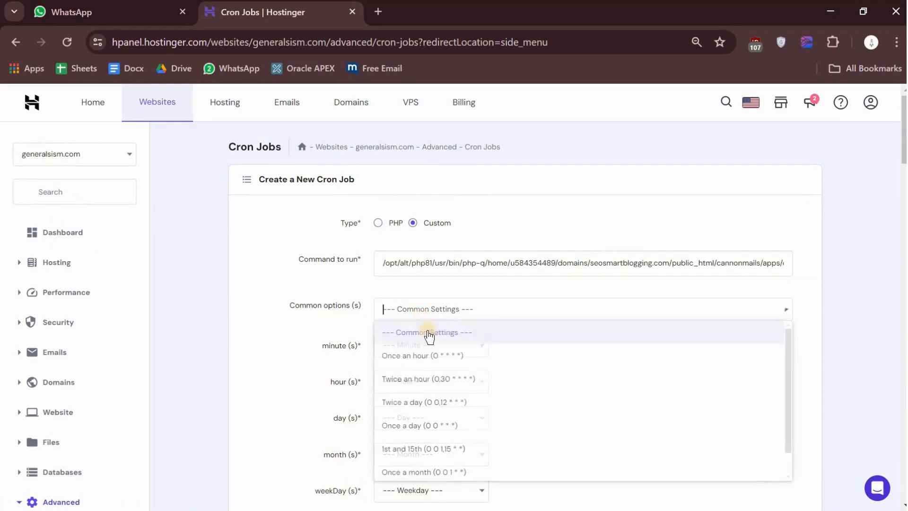
left_click(431, 357)
left_click(415, 345)
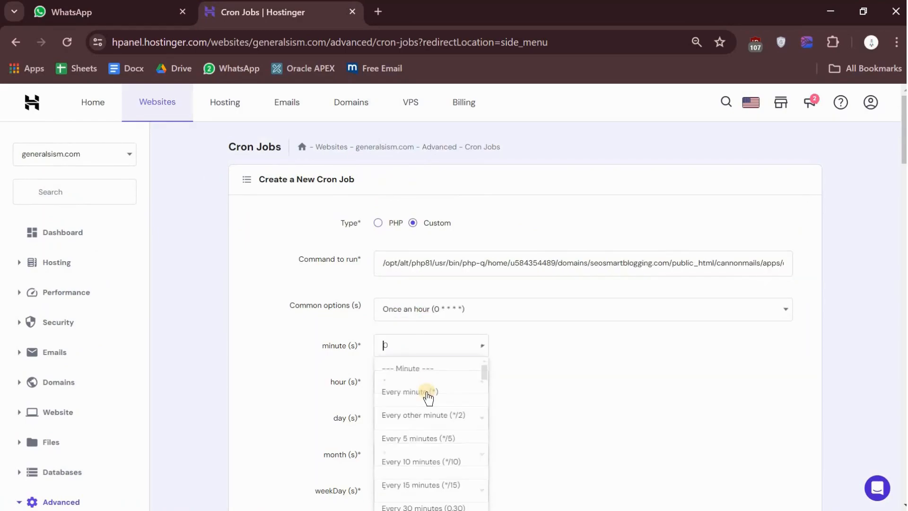
left_click(446, 460)
scroll(568, 412, "down", 1)
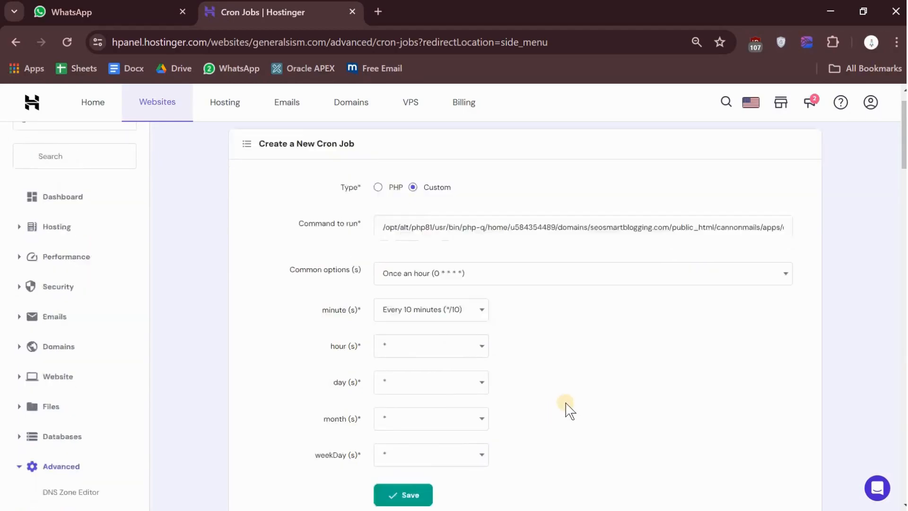
scroll(568, 409, "down", 3)
left_click(395, 353)
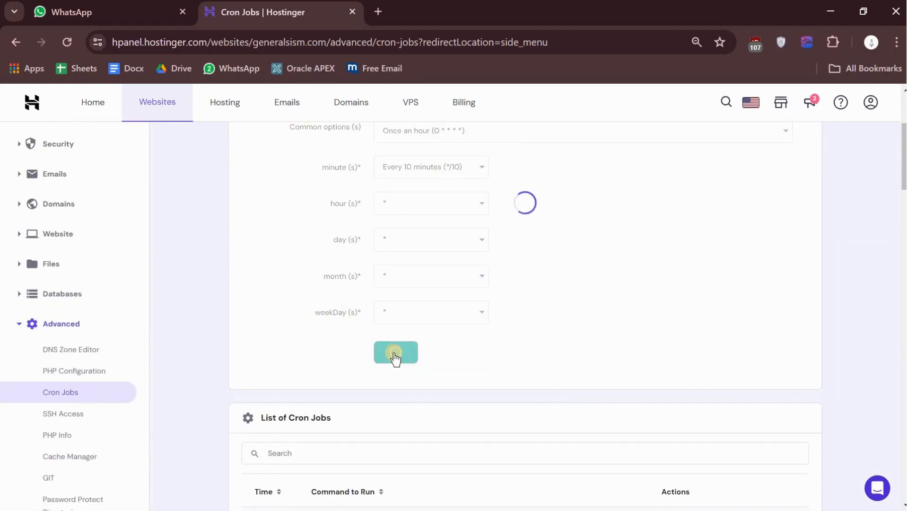
scroll(395, 358, "down", 7)
Step: Copy the feedback-loop-handler command from Notepad without its redirection, check its schedule in seosmartblogging.jpg in Photos, and return to Hostinger in Chrome
key("alt+Tab")
key("Tab")
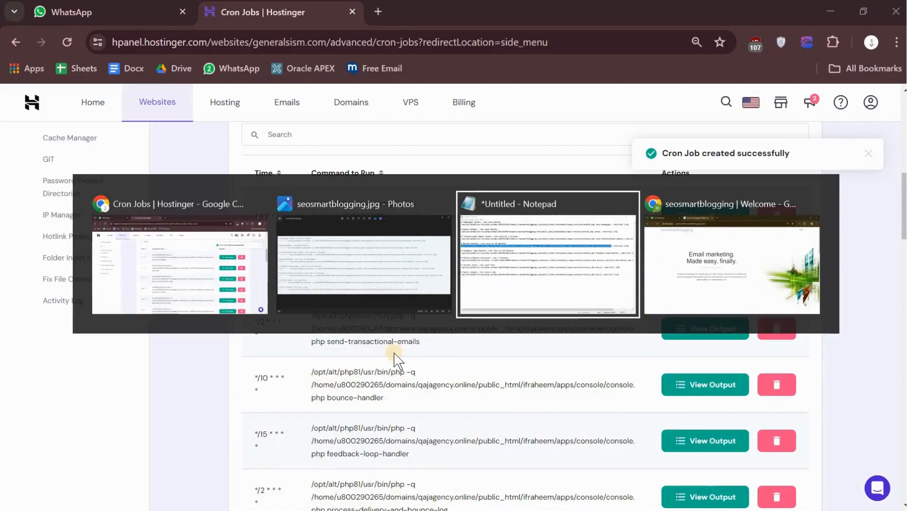
left_click_drag(5, 197, 102, 205)
left_click_drag(399, 201, 824, 197)
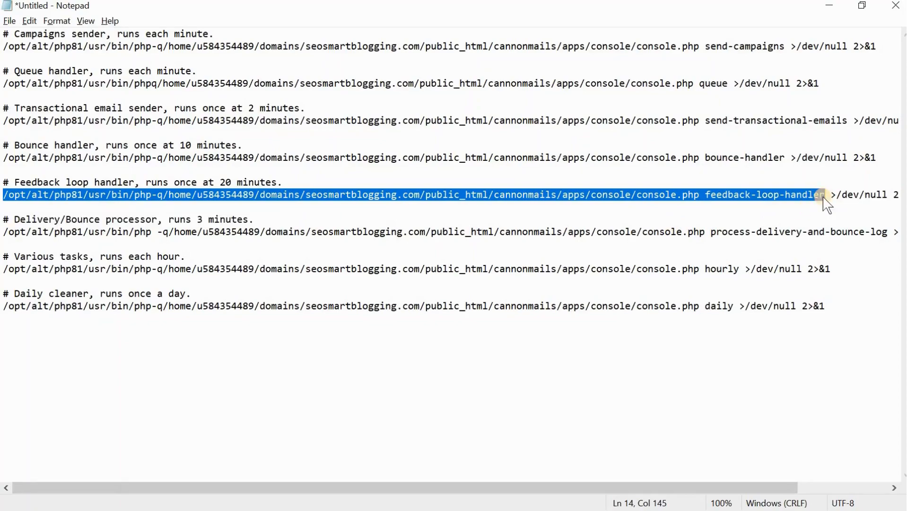
key("alt+Tab")
key("alt+Tab")
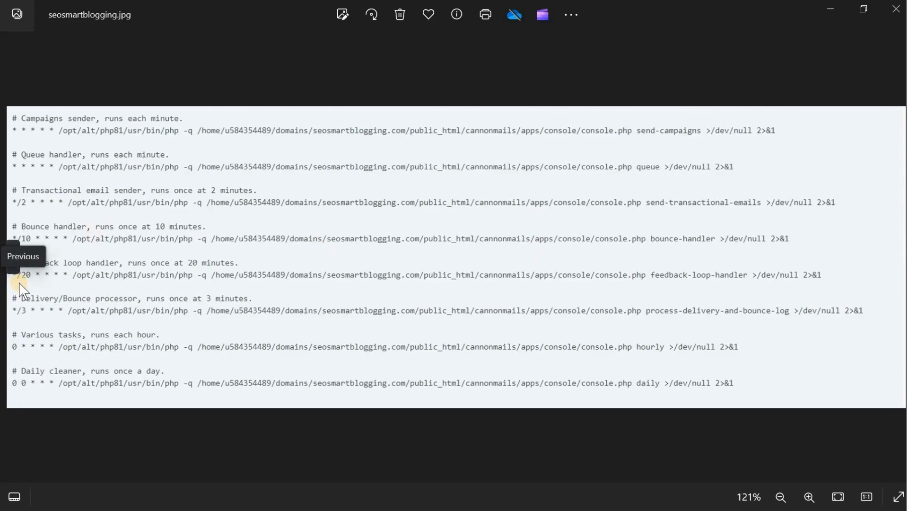
key("alt+Tab")
key("alt+Tab")
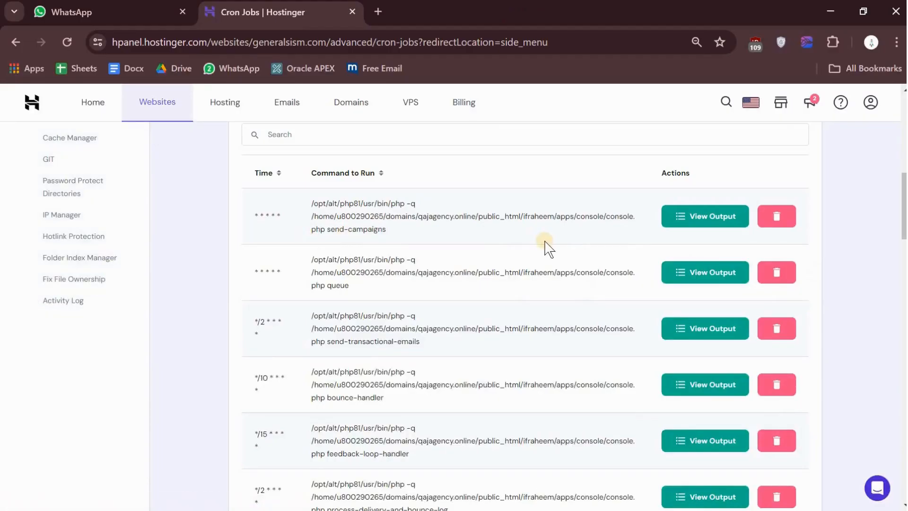
Step: Create a custom cron job from the copied feedback-loop-handler command, using the Once an hour preset with its minute changed to Every 15 minutes (*/15)
scroll(545, 246, "up", 10)
left_click(482, 254)
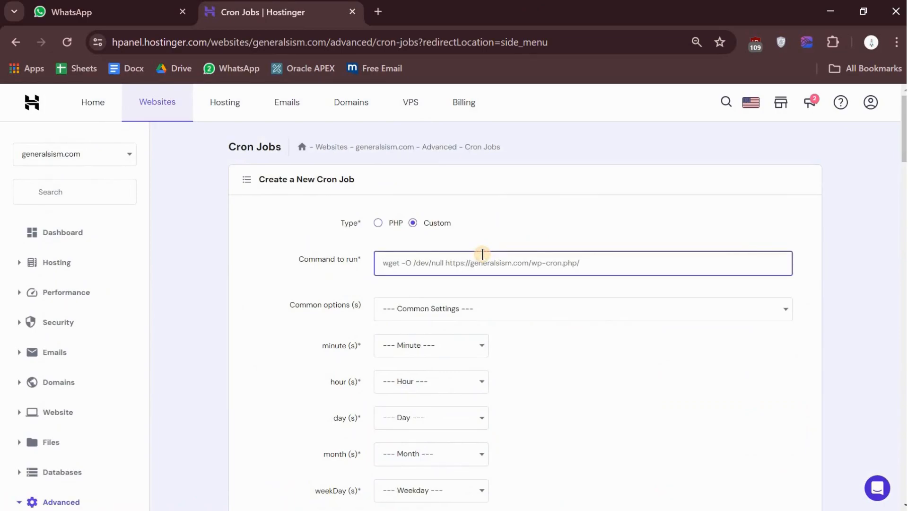
type("/opt/alt/php81/usr/bin/php -q /home/u584354489/domains/seosmartblogging.com/public_html/cannonmails/apps/console/console.php feedback-loop-handler")
left_click(474, 308)
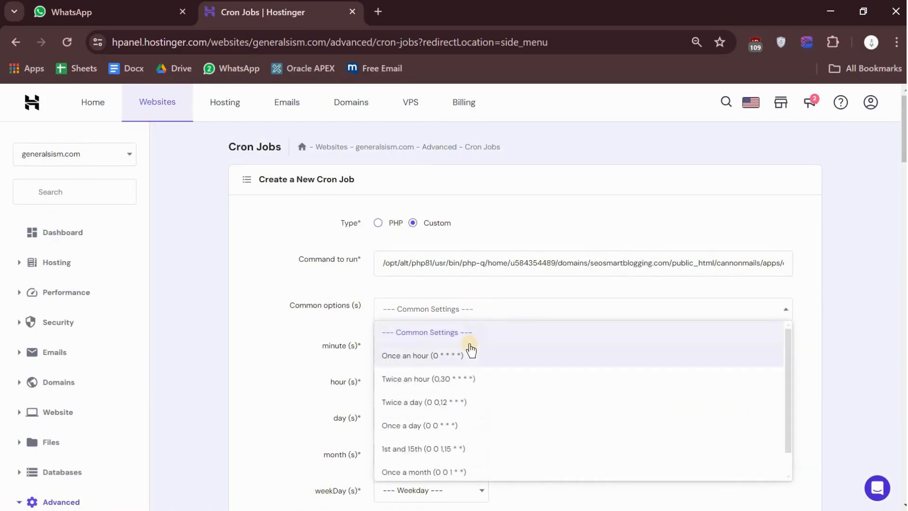
left_click(467, 350)
left_click(425, 347)
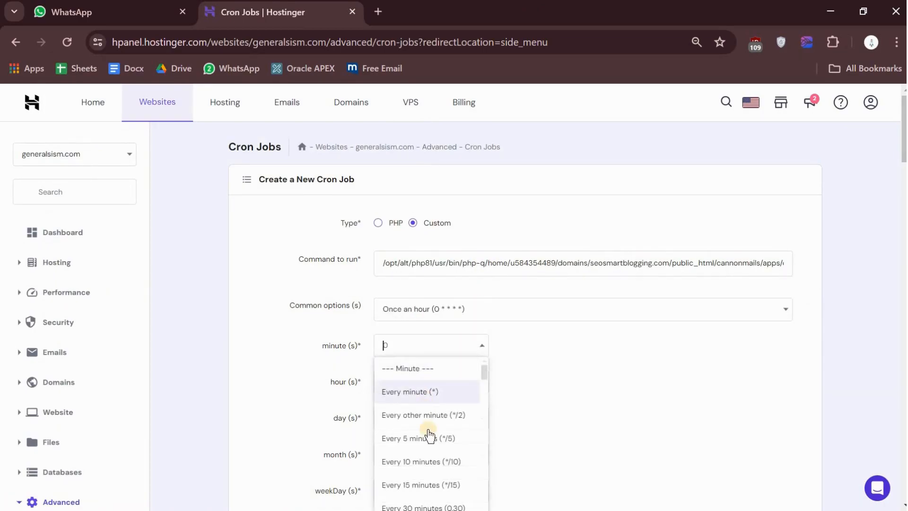
scroll(432, 462, "down", 1)
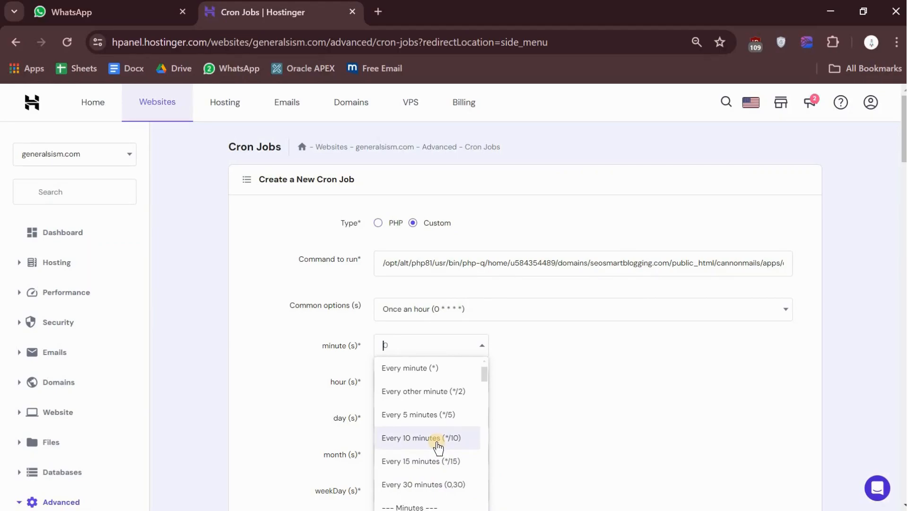
left_click(441, 461)
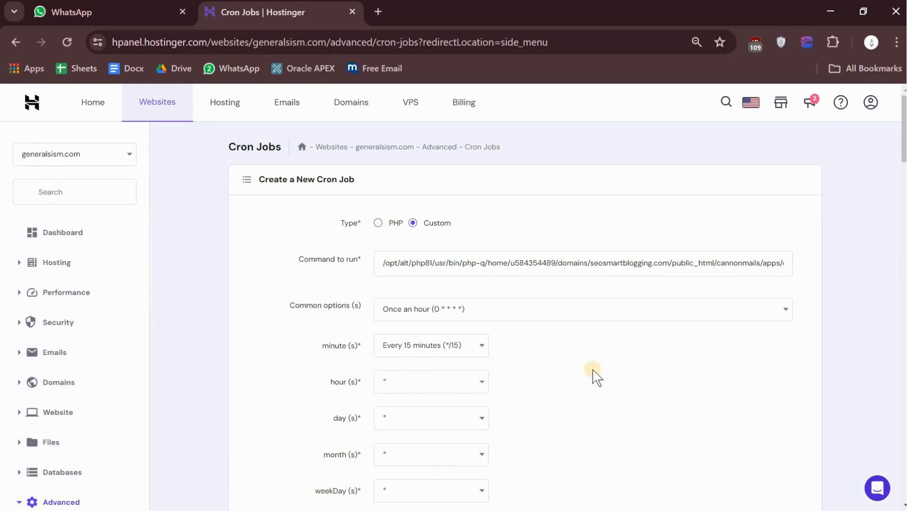
scroll(593, 376, "down", 1)
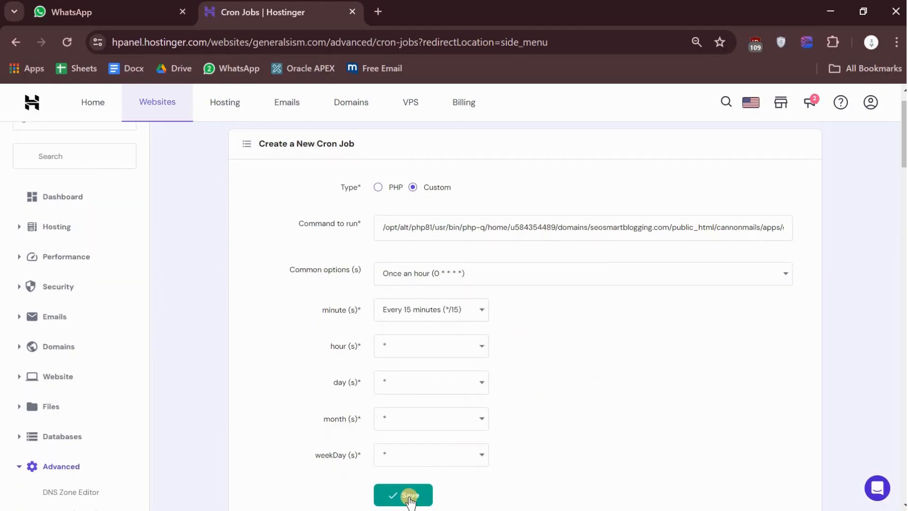
left_click(409, 496)
scroll(410, 500, "down", 10)
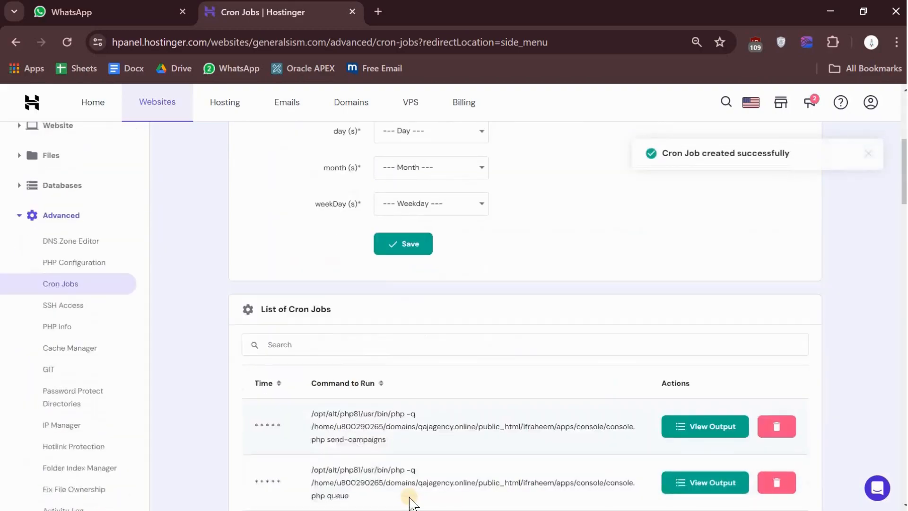
Step: Delete the seosmartblogging.com feedback-loop-handler job at the end of the Hostinger cron job list
key("alt+Tab")
key("alt+Tab")
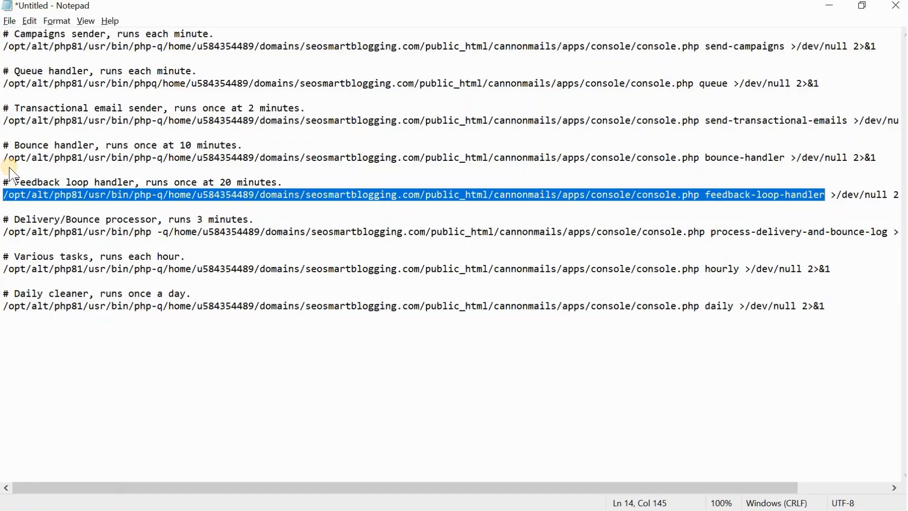
key("alt+Tab")
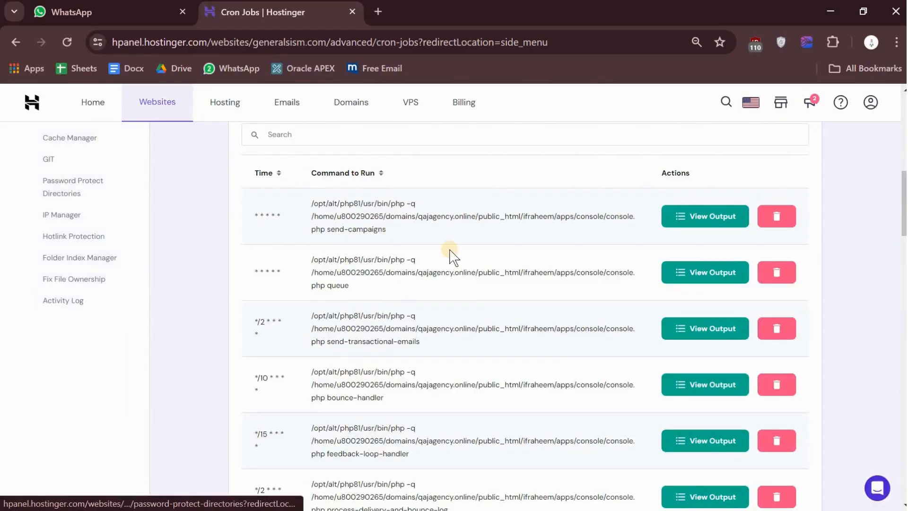
scroll(558, 328, "down", 15)
scroll(559, 328, "down", 5)
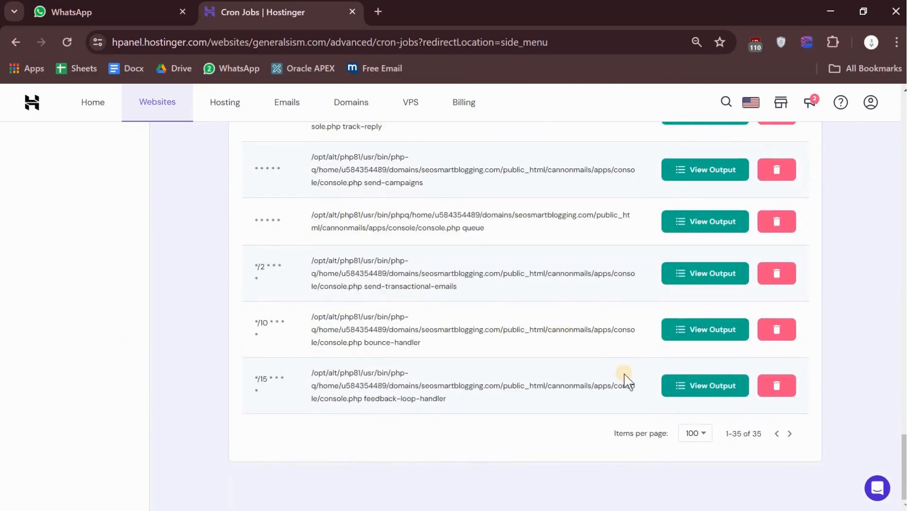
left_click(783, 392)
left_click(567, 318)
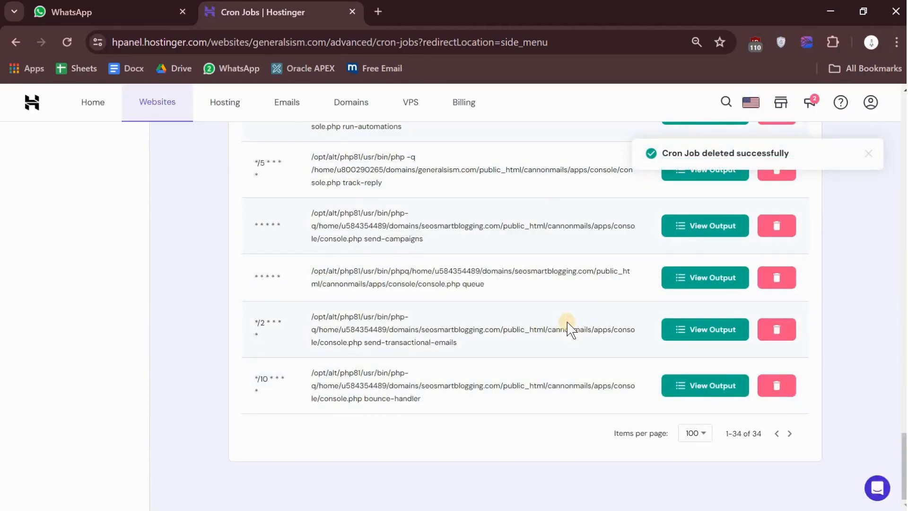
Step: Copy Notepad's bounce-handler command again without its redirection, recheck its schedule in seosmartblogging.jpg in Photos, and return to the Hostinger cron job list in Chrome
key("alt+Tab")
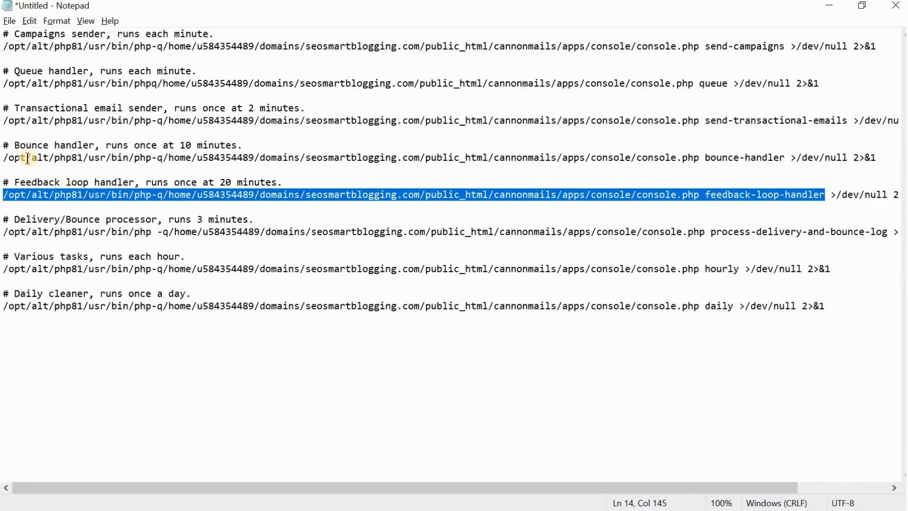
left_click_drag(5, 159, 784, 161)
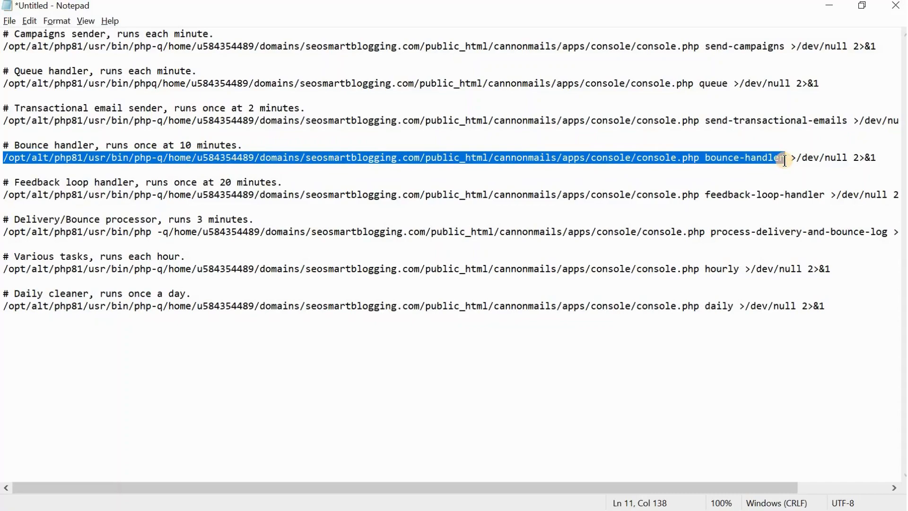
key("alt+Tab")
key("Tab")
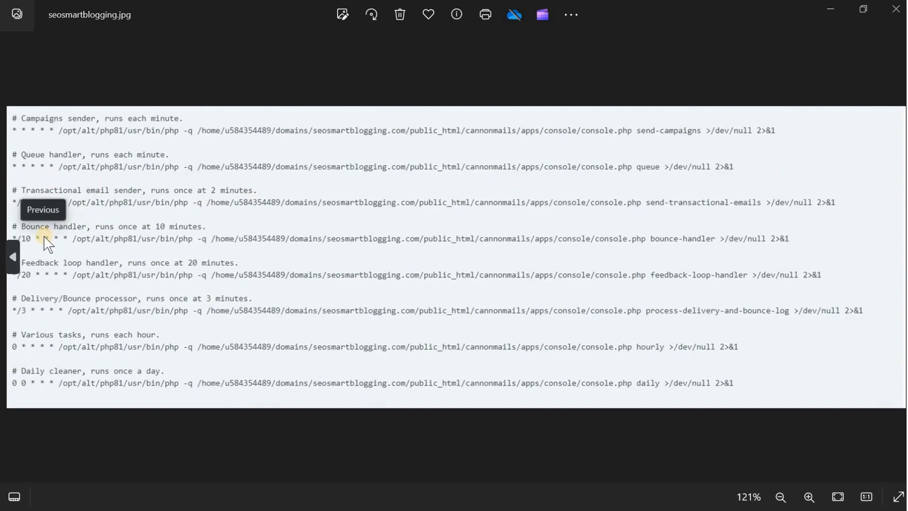
key("alt+Tab")
key("Tab")
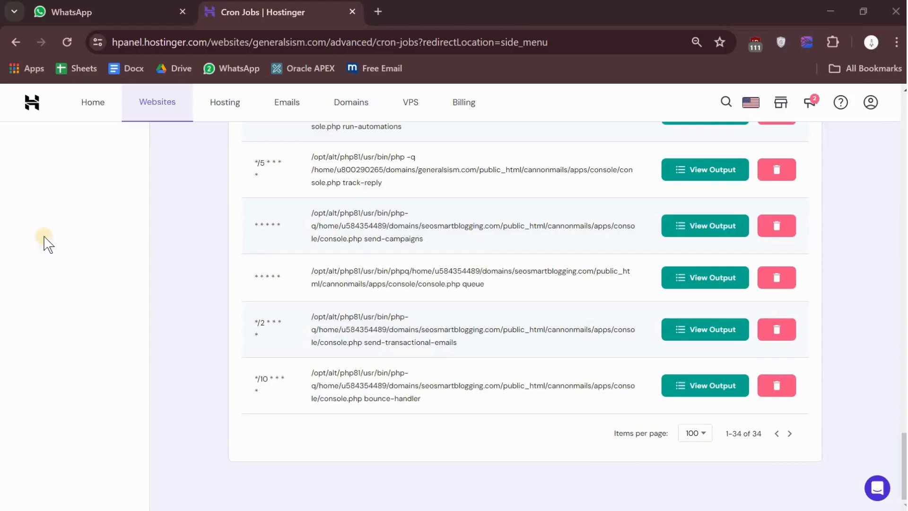
Step: Review the Hostinger cron job list down to its final entry to identify the last job already added for seosmartblogging.com
scroll(411, 307, "up", 20)
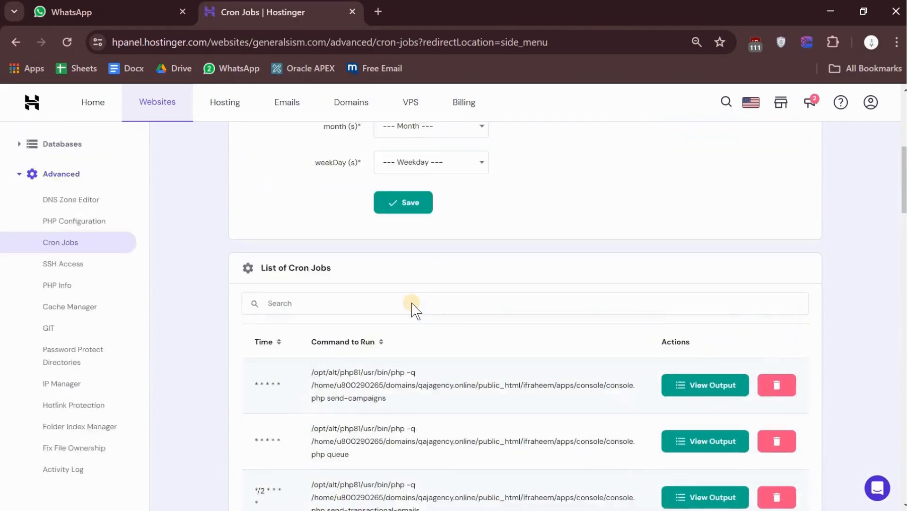
scroll(410, 308, "down", 15)
scroll(411, 305, "down", 15)
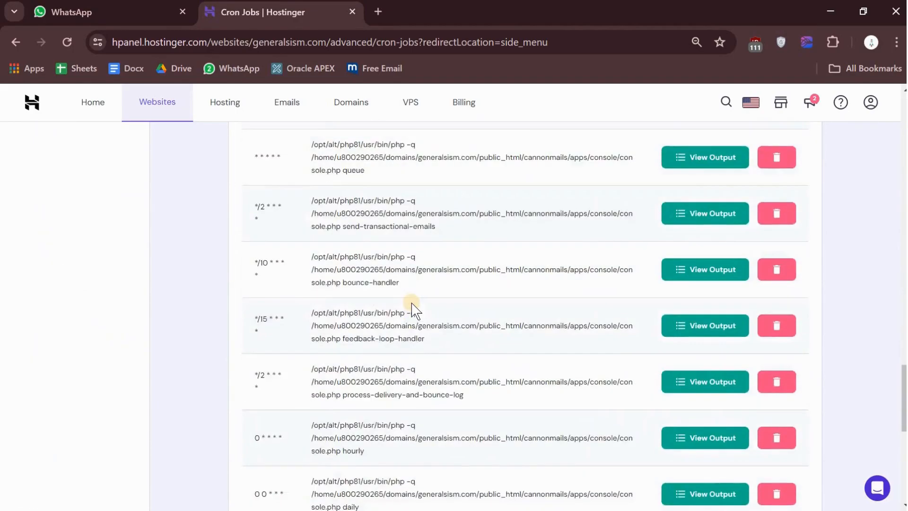
scroll(411, 302, "down", 1)
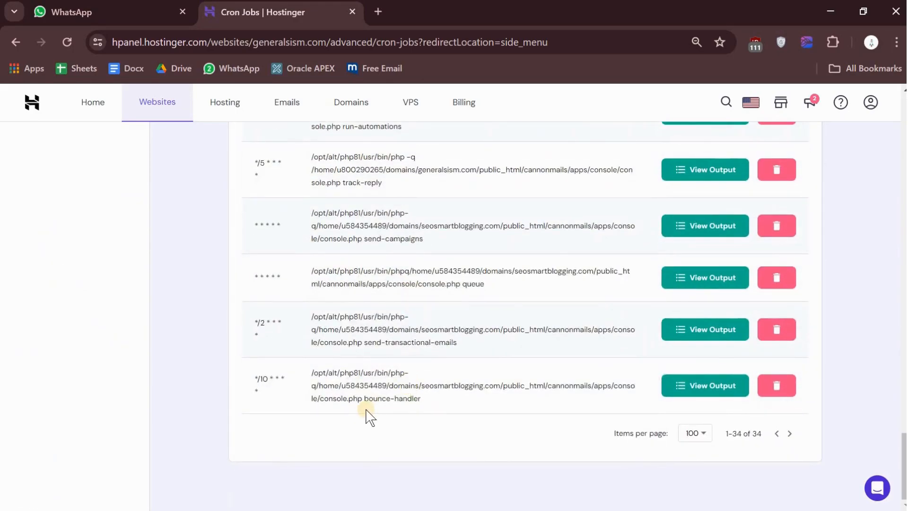
left_click_drag(365, 401, 428, 401)
left_click(399, 460)
Step: Copy Notepad's feedback-loop-handler command without its redirection, check its schedule in seosmartblogging.jpg in Photos, and return to Hostinger in Chrome
key("alt+Tab")
key("alt+Tab")
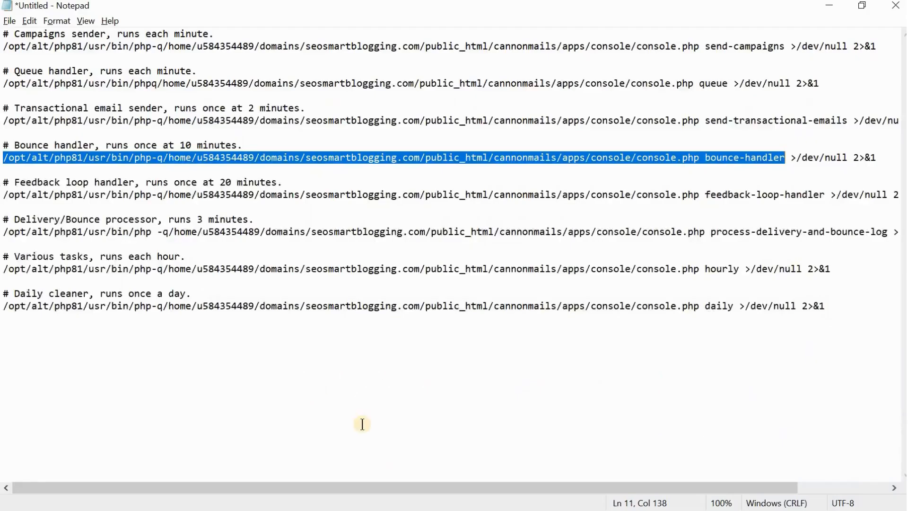
left_click_drag(3, 200, 822, 196)
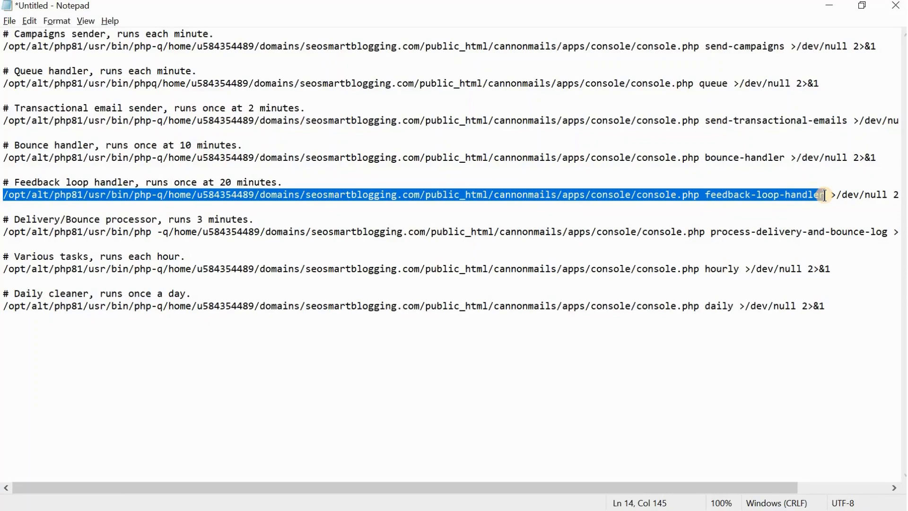
key("alt+Tab")
key("alt+Tab")
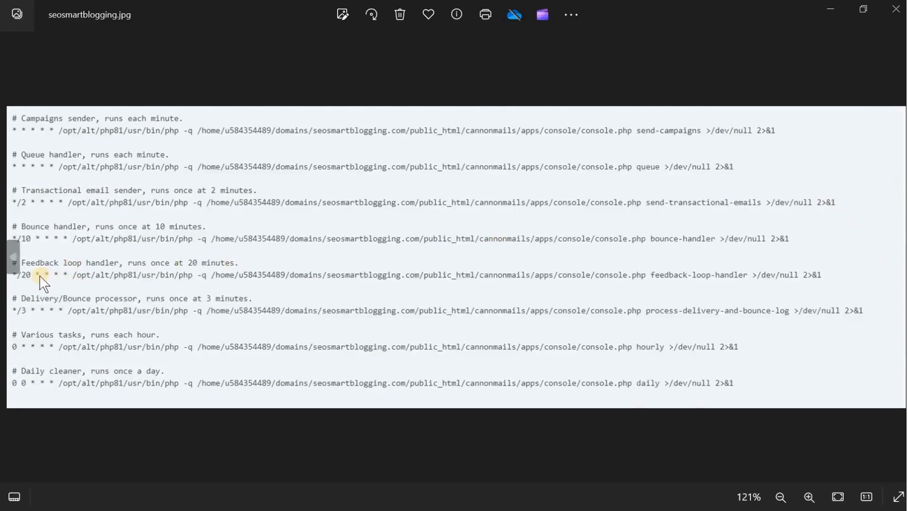
key("alt+Tab")
key("alt+Tab")
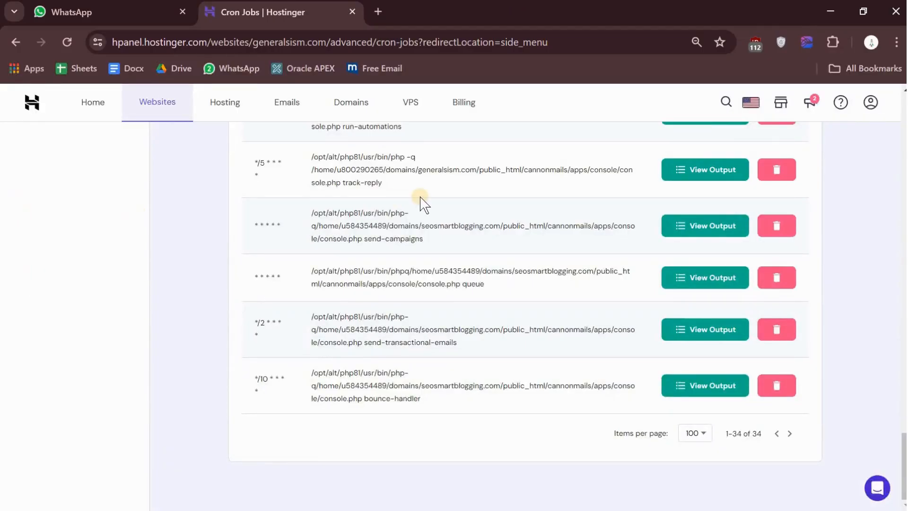
Step: Create a custom cron job from the copied feedback-loop-handler command, using the Once an hour preset with its minute changed to Every 15 minutes (*/15)
scroll(420, 203, "up", 20)
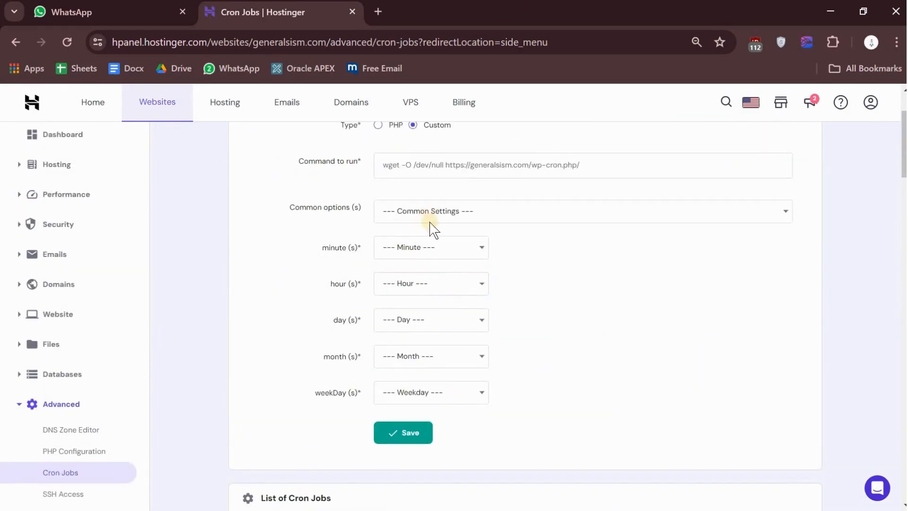
scroll(434, 233, "up", 1)
left_click(423, 212)
type("4489/domains/seosmartblogging.com/public_html/cannonmails/apps/console/console.php feedback-loop-handler")
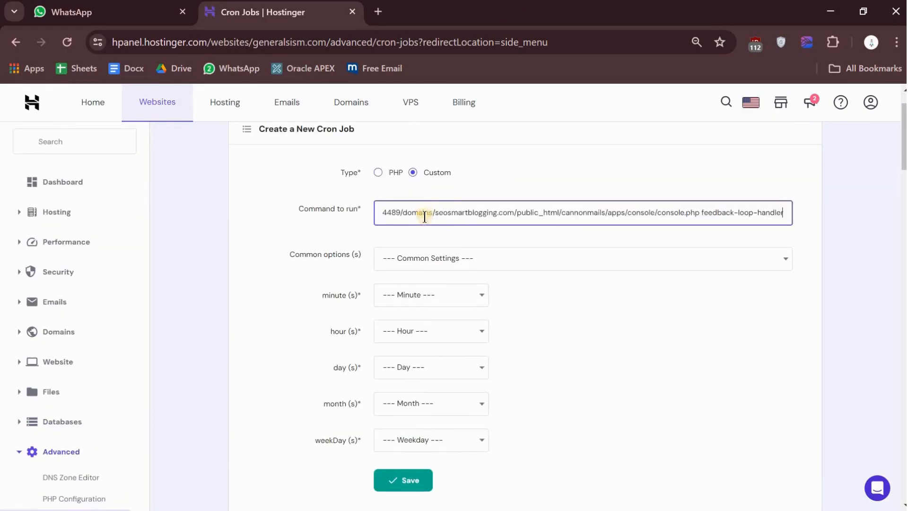
left_click(429, 258)
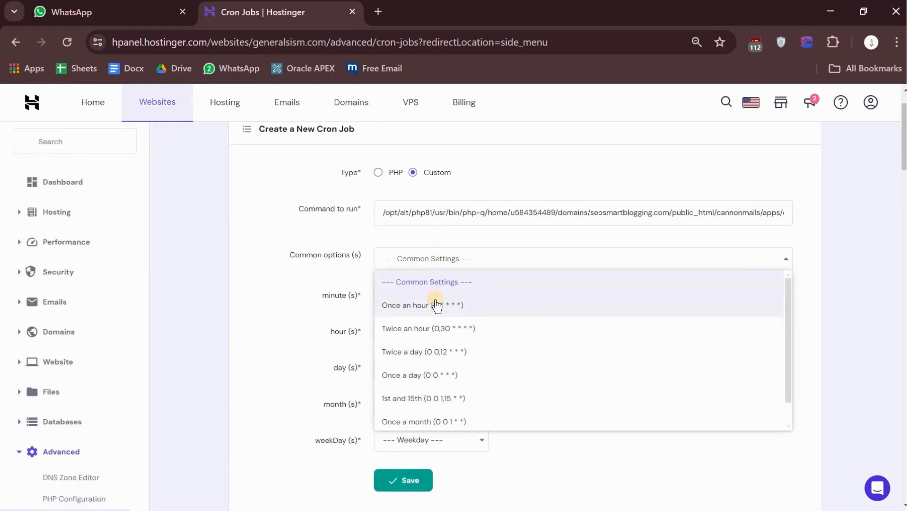
left_click(434, 305)
left_click(422, 300)
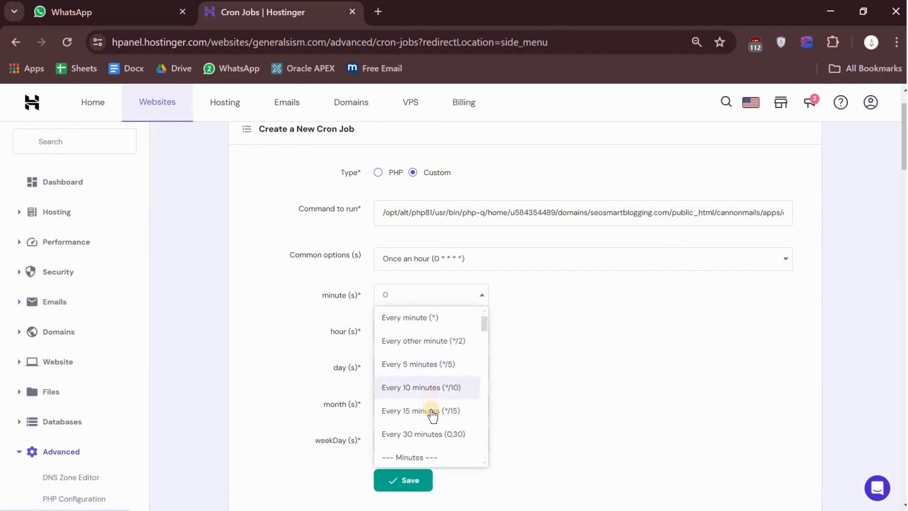
left_click(432, 411)
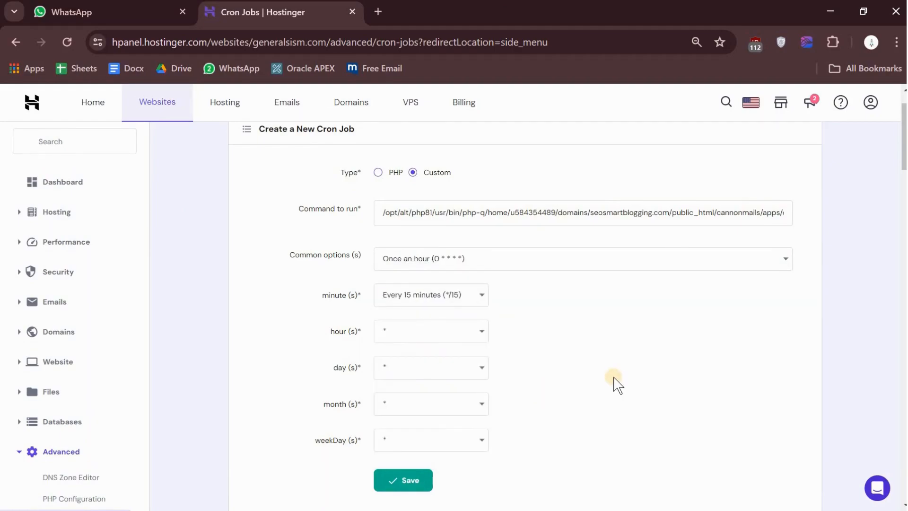
scroll(520, 374, "down", 3)
left_click(411, 328)
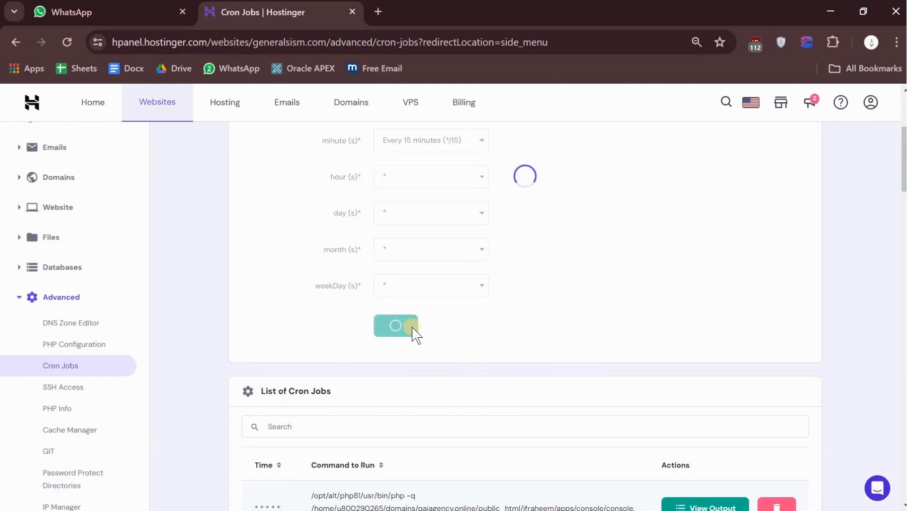
Step: Copy Notepad's process-delivery-and-bounce-log command without its redirection, check its schedule in seosmartblogging.jpg in Photos, and return to Hostinger in Chrome
key("alt+Tab")
key("alt+Tab")
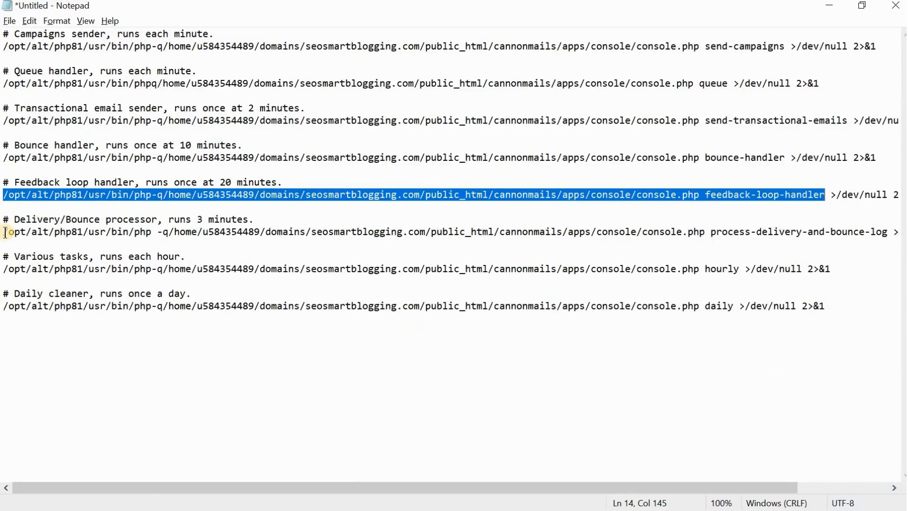
left_click_drag(6, 232, 887, 231)
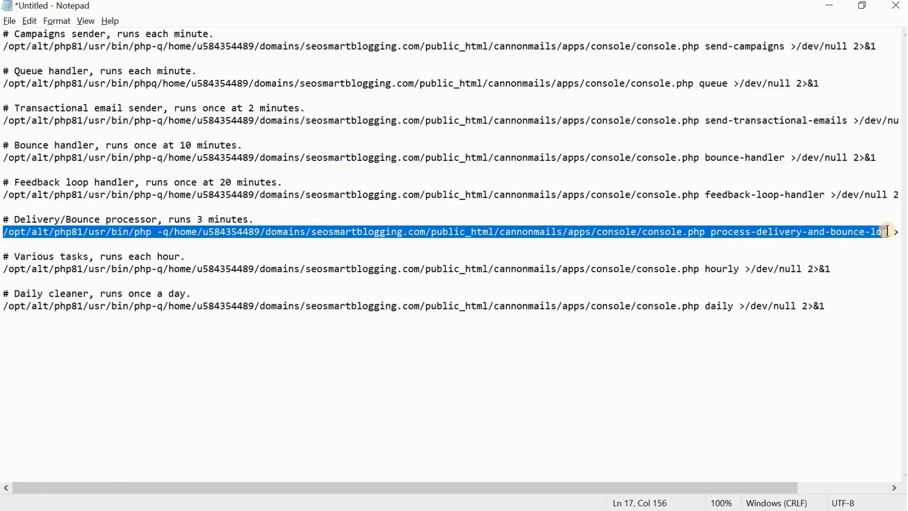
key("alt+Tab")
key("Tab")
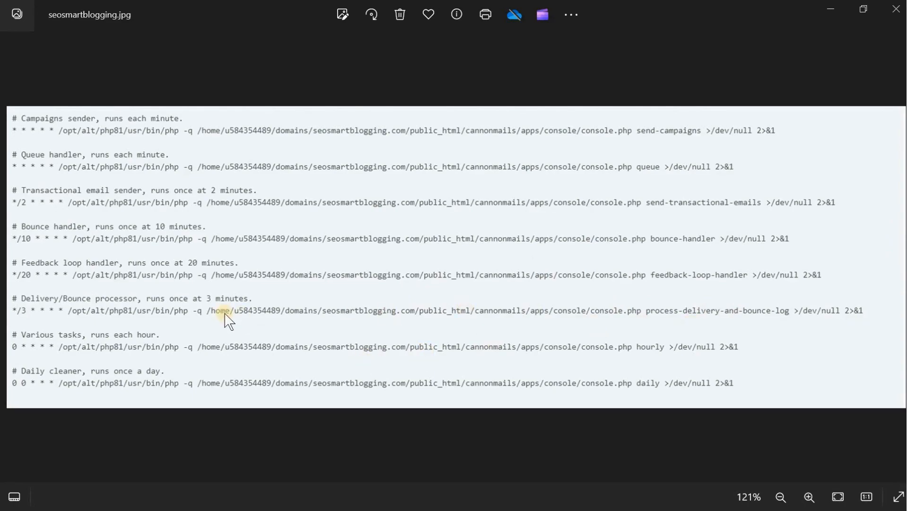
key("alt+Tab")
key("alt+Tab")
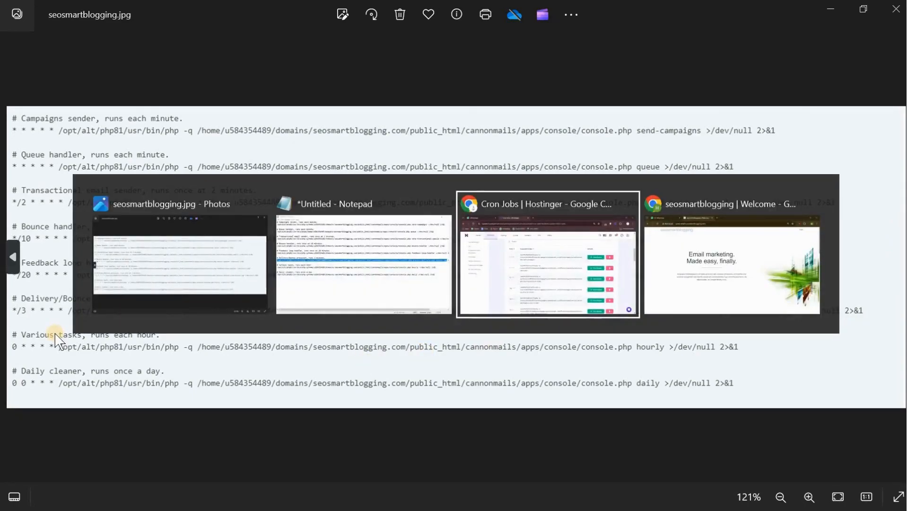
Step: Create a custom cron job from the copied process-delivery-and-bounce-log command, using the Once an hour preset with its minute changed to Every other minute (*/2)
scroll(402, 271, "up", 5)
scroll(402, 272, "up", 2)
left_click(397, 263)
key("ctrl+v")
left_click(421, 308)
left_click(418, 365)
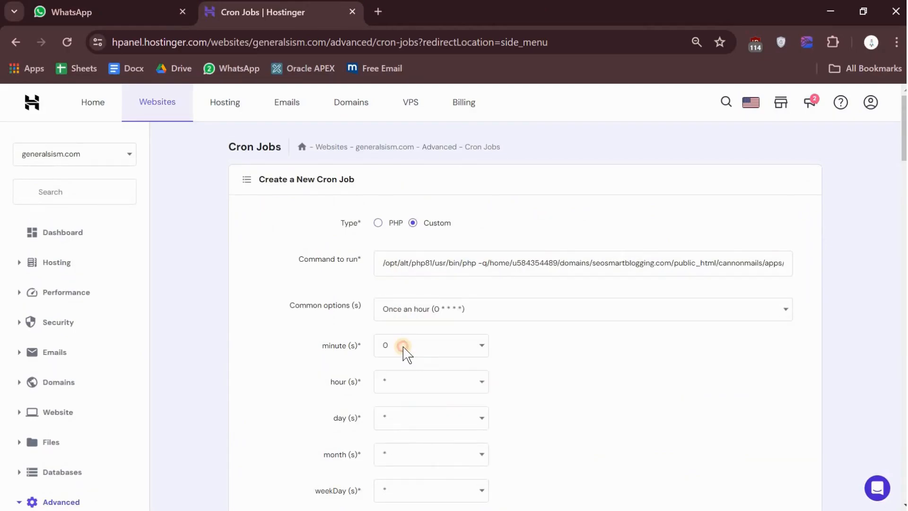
left_click(404, 348)
left_click(418, 392)
scroll(602, 400, "down", 3)
left_click(418, 401)
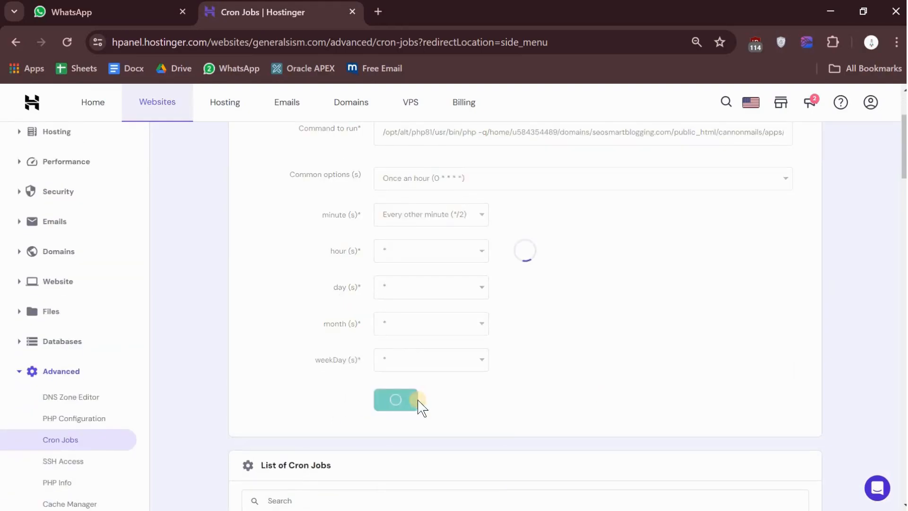
scroll(418, 402, "down", 8)
Step: Copy Notepad's hourly command without its redirection, check its schedule in seosmartblogging.jpg in Photos, and return to Hostinger in Chrome
key("alt+Tab")
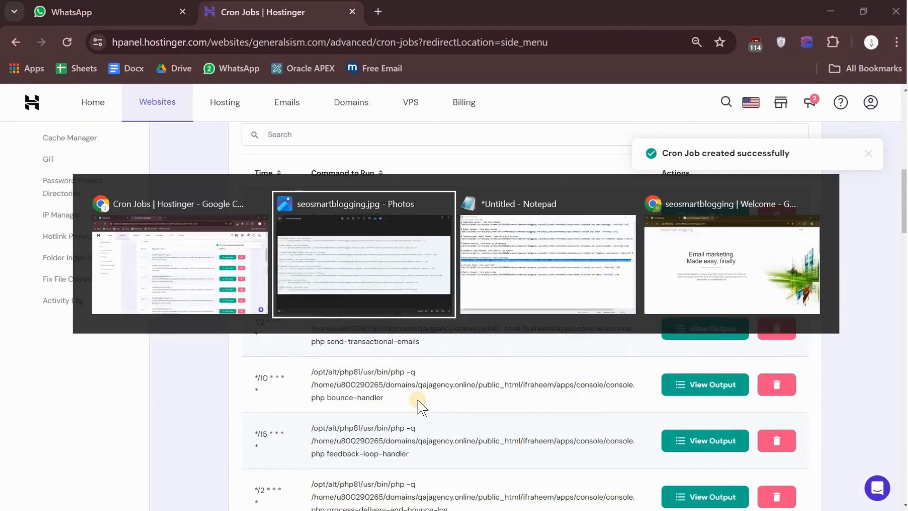
key("alt+Tab")
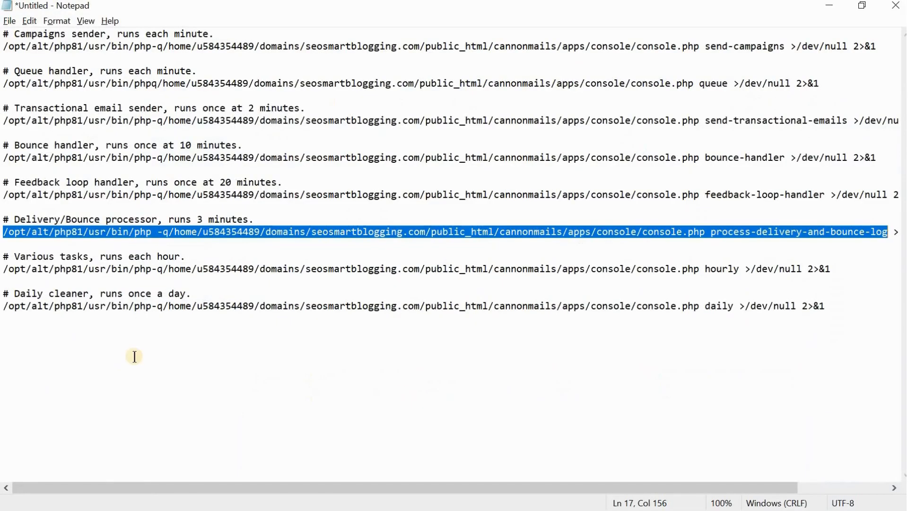
left_click_drag(5, 272, 738, 270)
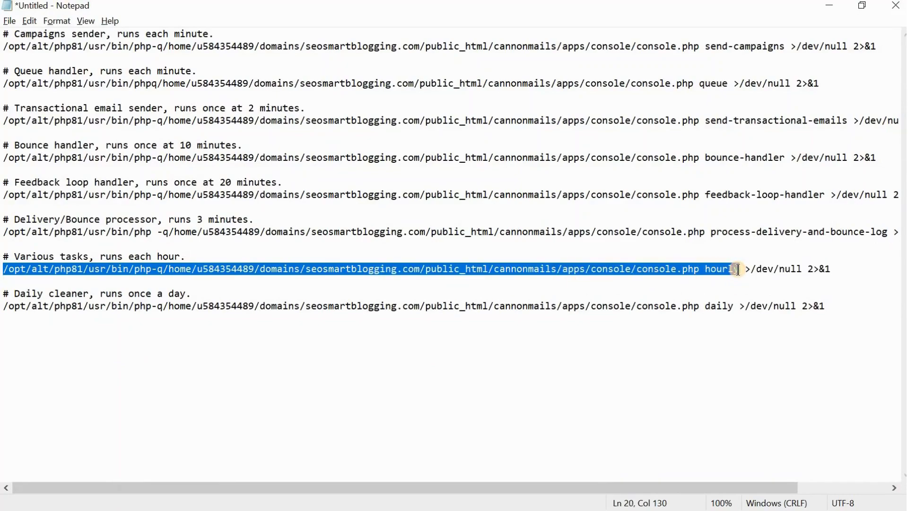
key("alt+Tab")
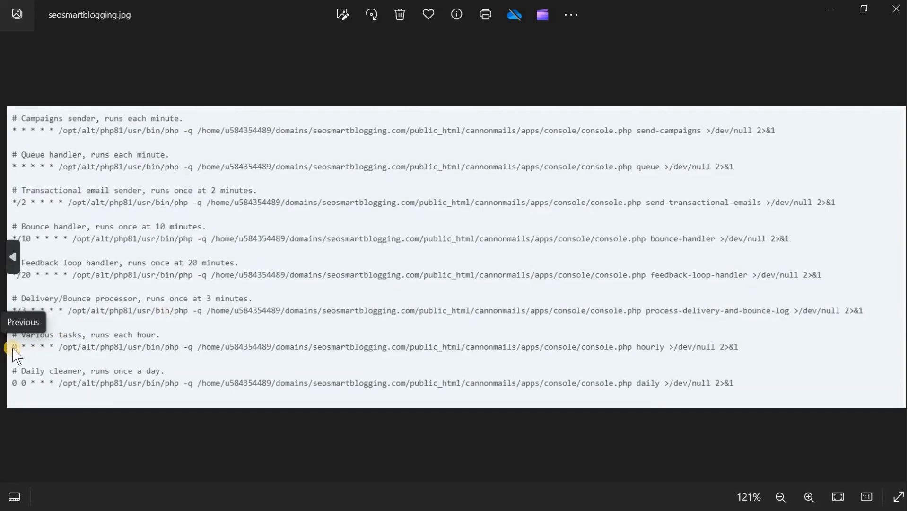
key("alt+Tab")
key("Tab")
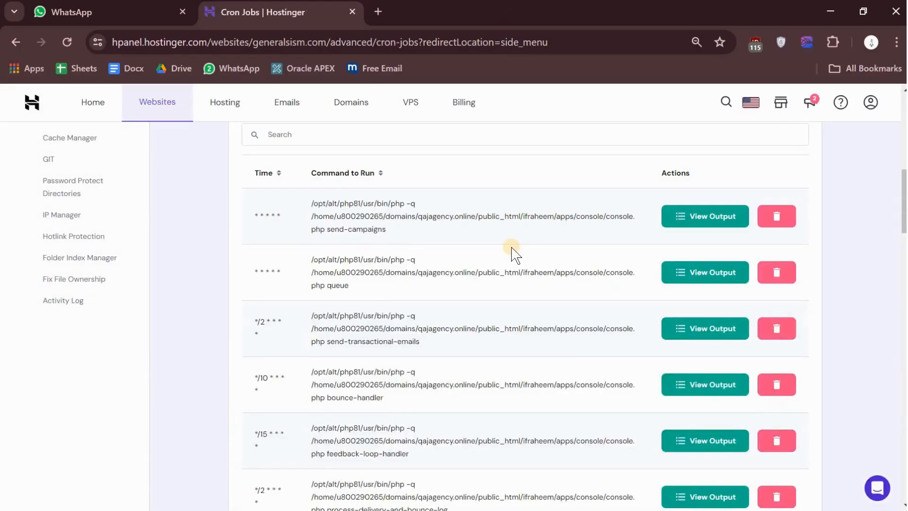
Step: Create a custom cron job from the copied hourly command with the Once an hour (0 * * * *) preset
scroll(515, 255, "up", 10)
left_click(453, 264)
key("ctrl+v")
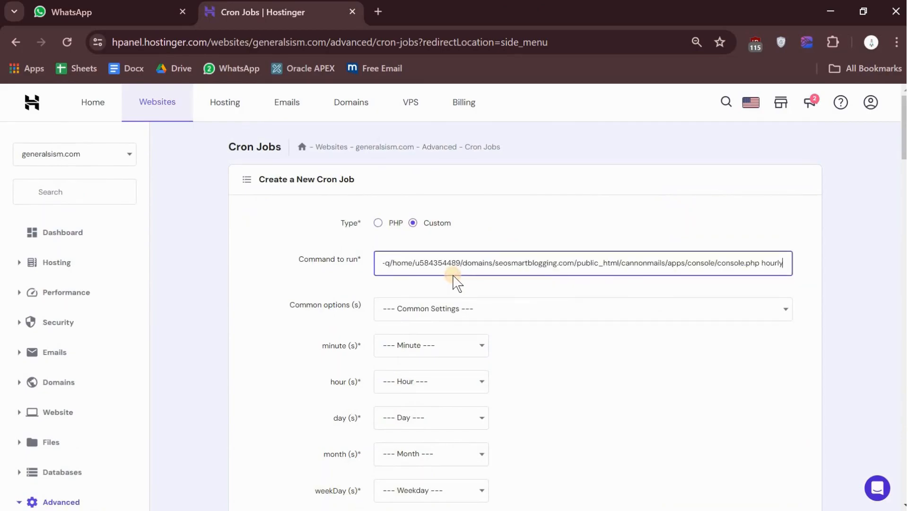
left_click(428, 313)
left_click(435, 350)
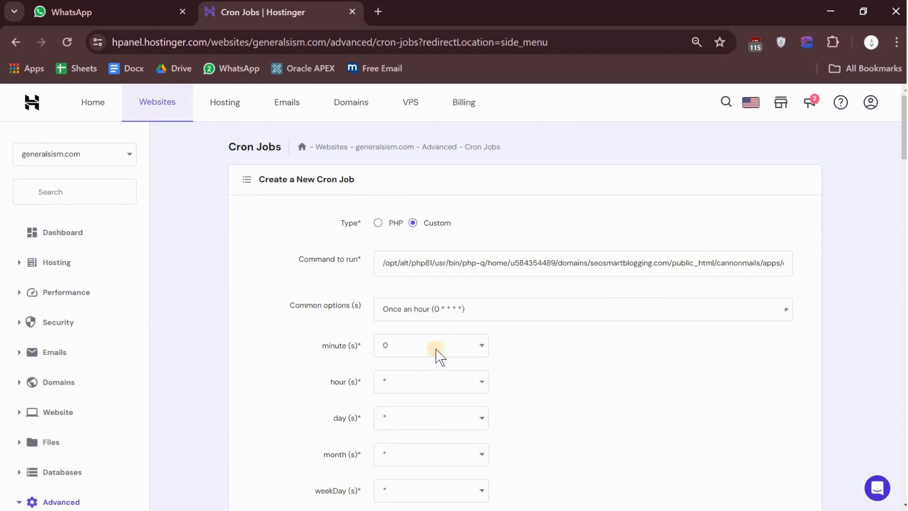
scroll(406, 357, "down", 1)
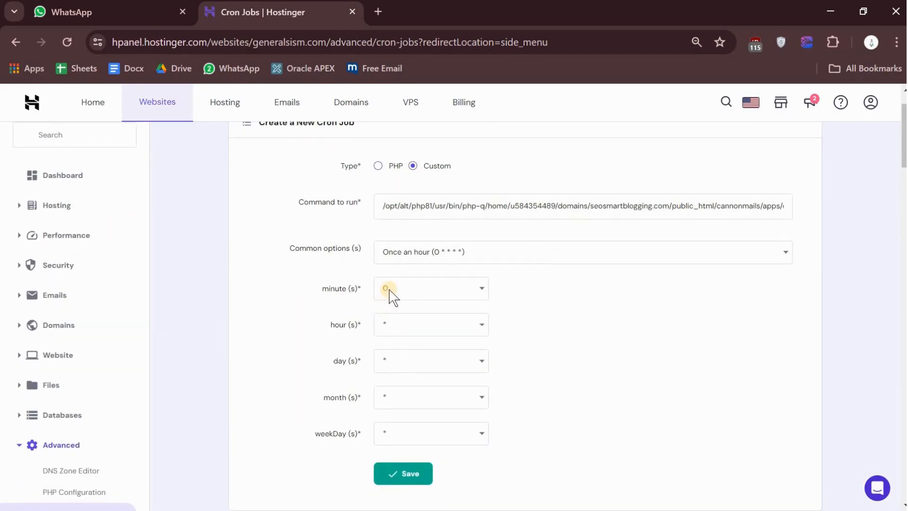
left_click(408, 473)
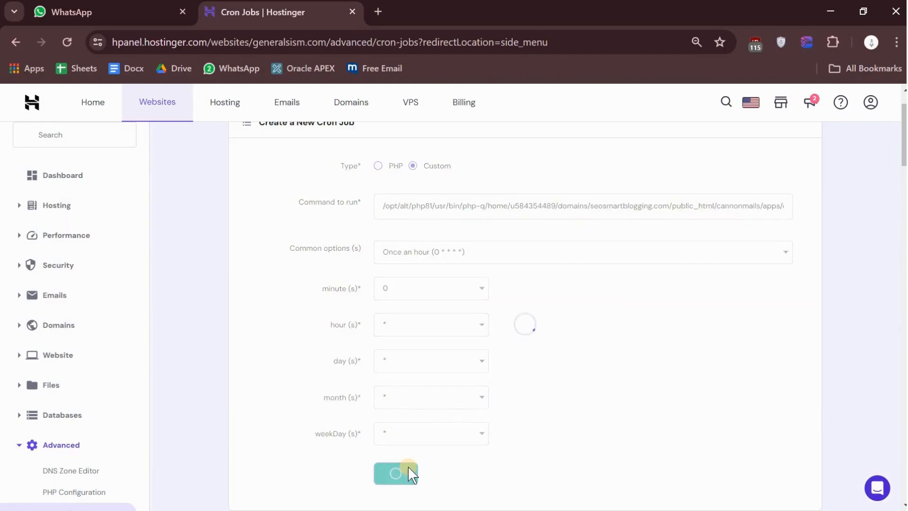
scroll(407, 467, "down", 8)
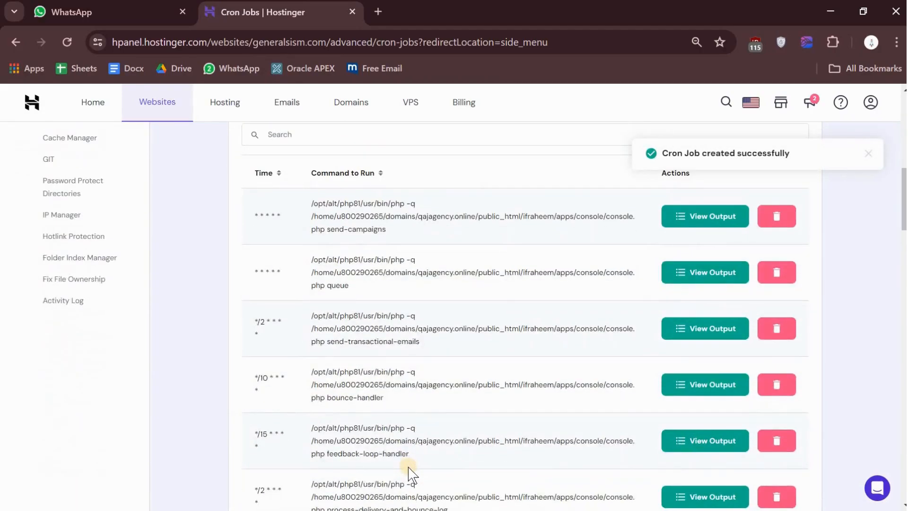
Step: Copy Notepad's daily command without its redirection, check its schedule in seosmartblogging.jpg in Photos, and return to Hostinger in Chrome
key("alt+Tab")
key("alt+Tab")
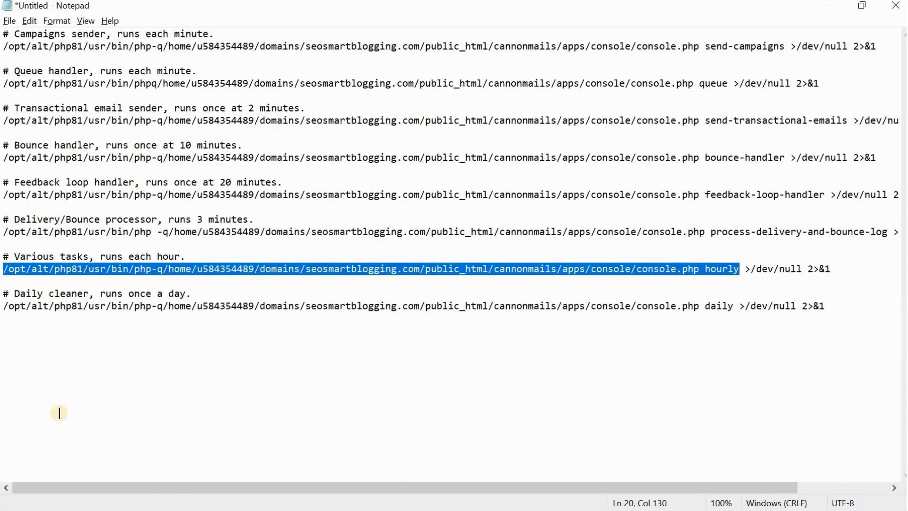
left_click_drag(2, 311, 736, 319)
key("ctrl+c")
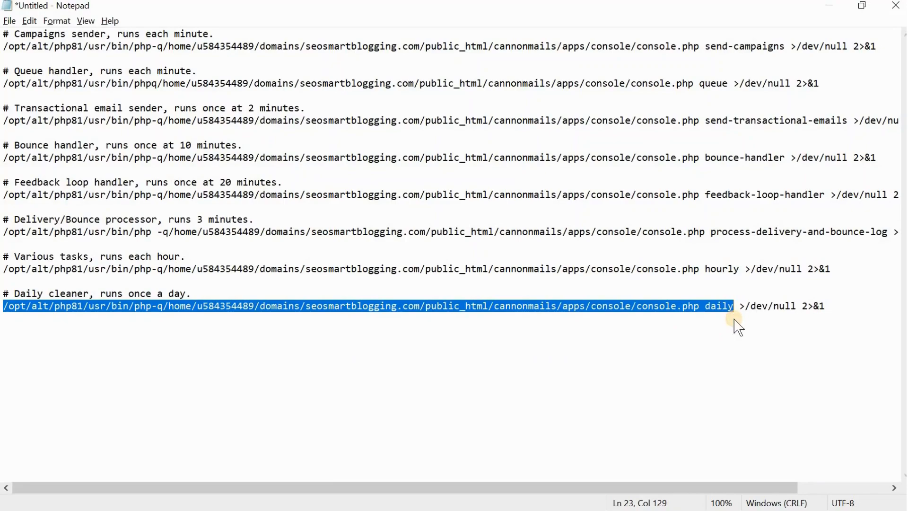
key("alt+Tab")
key("Tab")
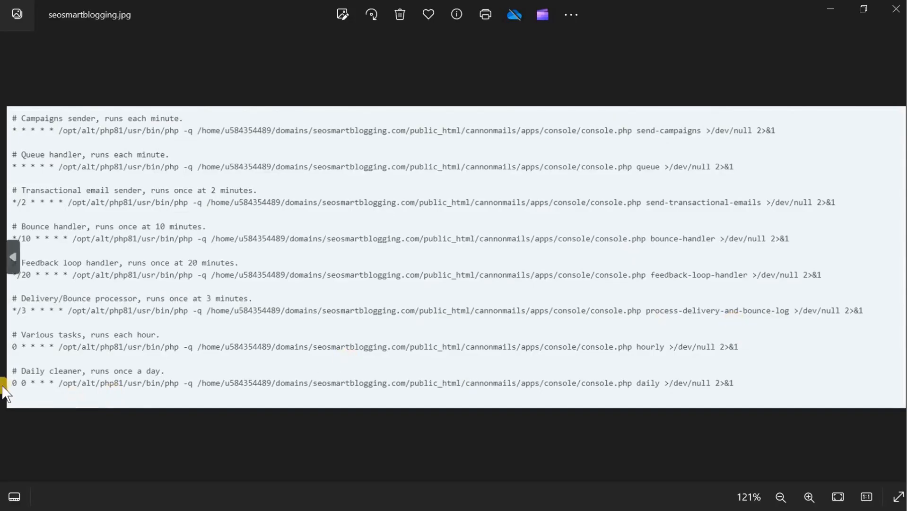
key("alt+Tab")
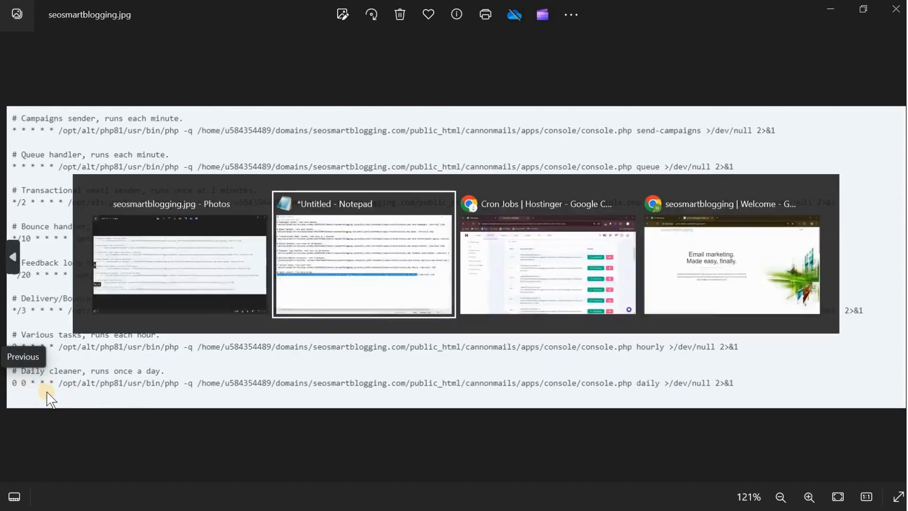
key("alt+Tab")
Step: Create a custom cron job from the copied daily command with the Once a day (0 0 * * *) preset
scroll(493, 321, "up", 3)
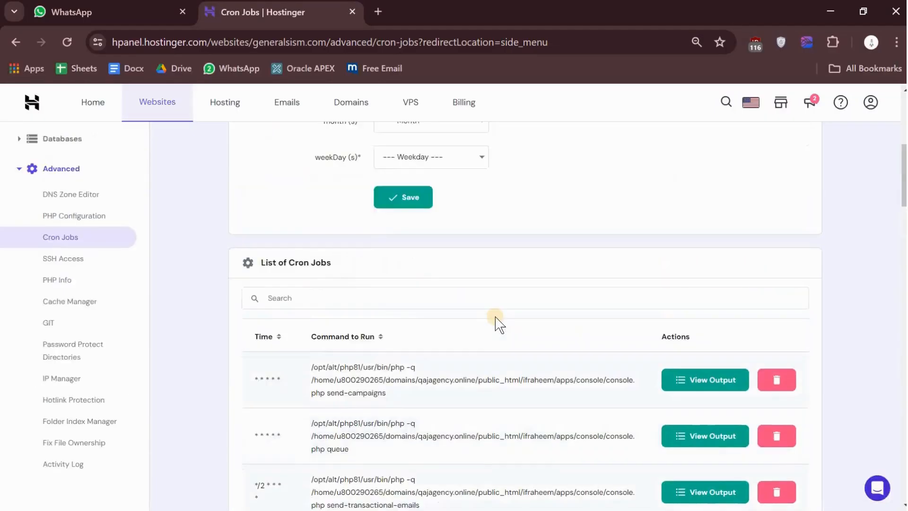
scroll(494, 321, "up", 6)
left_click(421, 262)
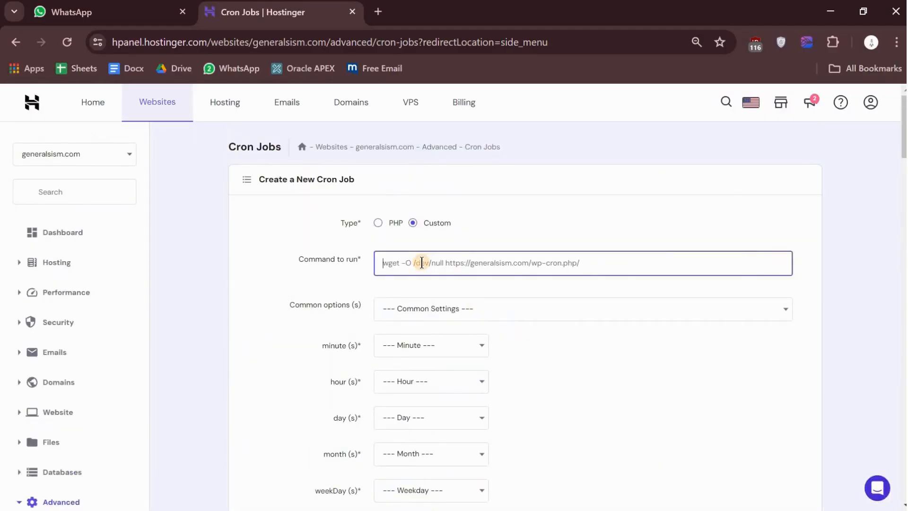
key("ctrl+v")
left_click(430, 308)
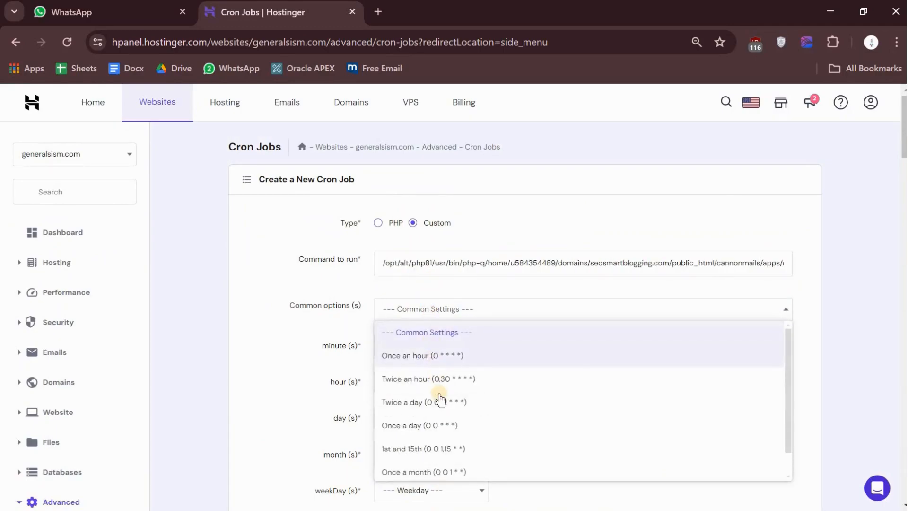
left_click(449, 425)
scroll(434, 387, "down", 3)
left_click(390, 362)
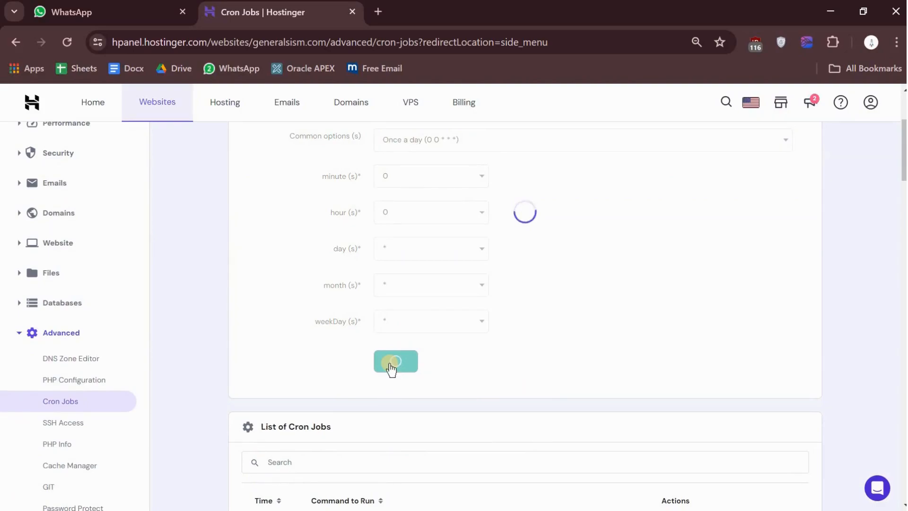
Step: Review the seosmartblogging.com entries in the list of cron jobs against the schedules in seosmartblogging.jpg in Photos
scroll(389, 362, "down", 6)
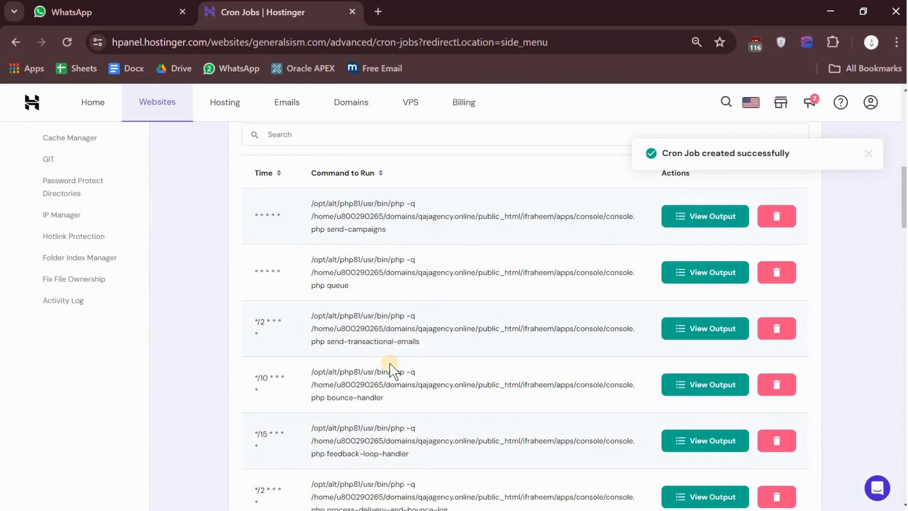
scroll(391, 371, "down", 15)
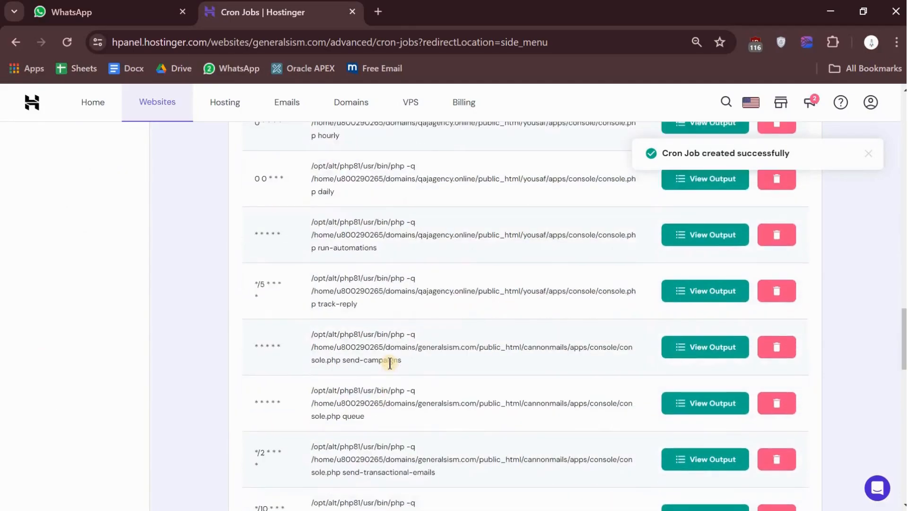
scroll(391, 364, "up", 4)
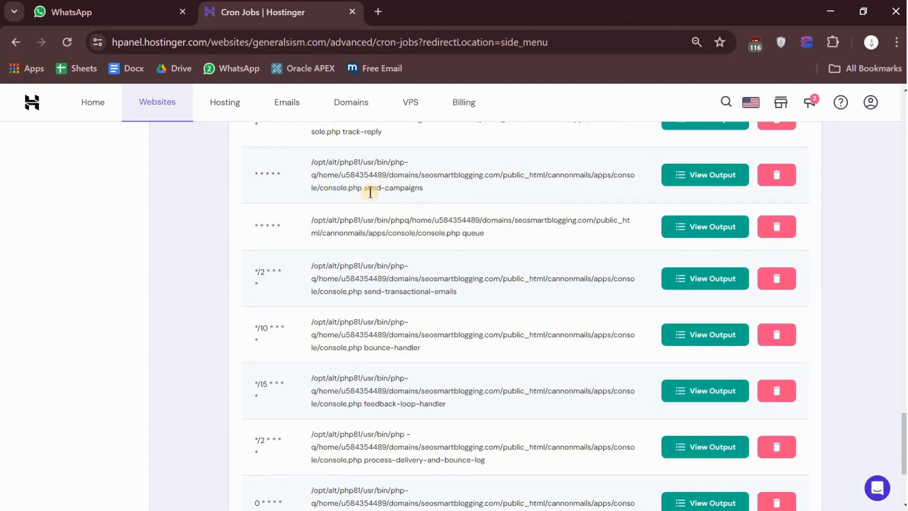
key("alt+Tab")
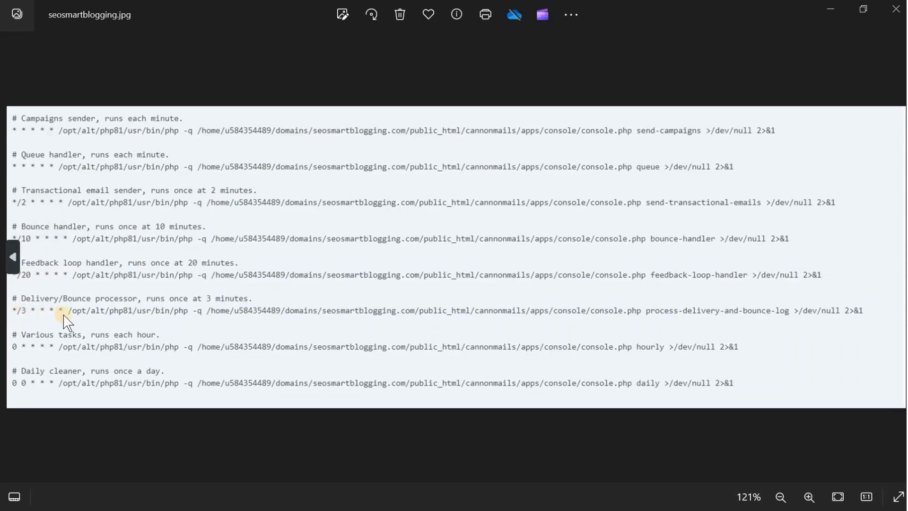
key("alt+Tab")
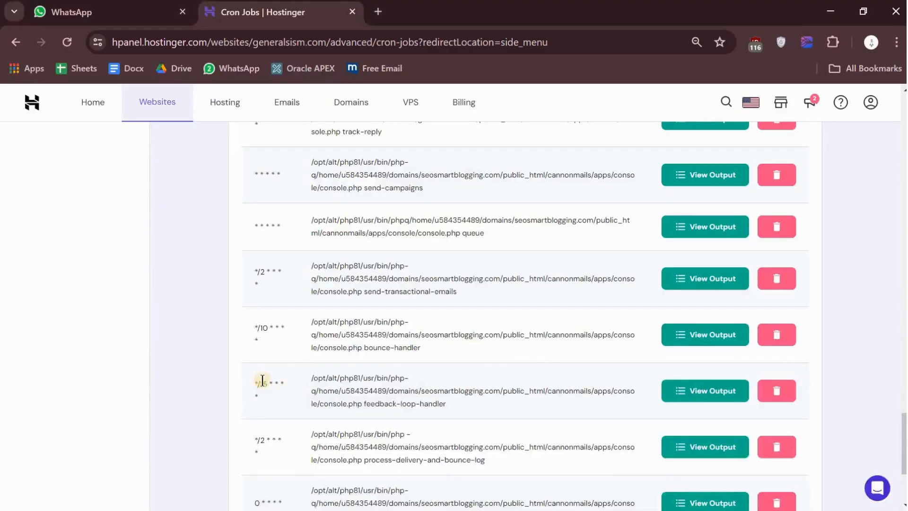
scroll(257, 423, "down", 1)
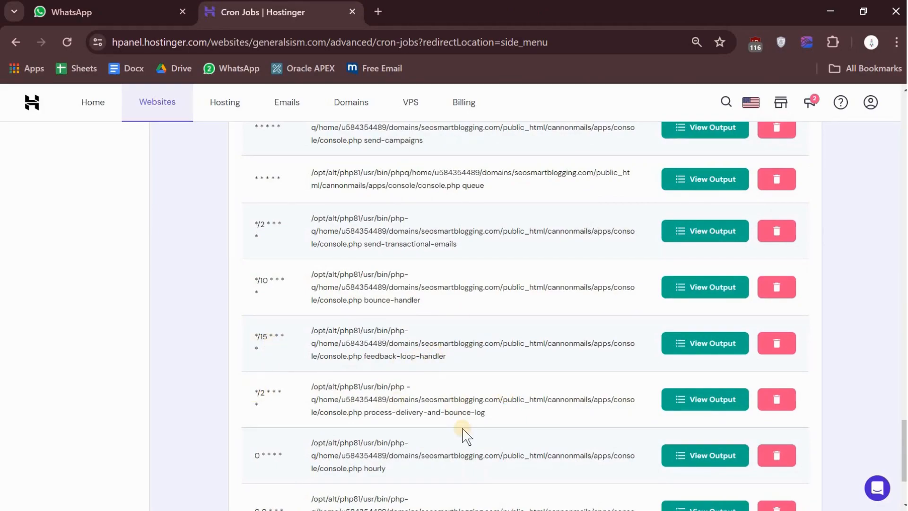
scroll(462, 430, "down", 3)
scroll(466, 435, "up", 5)
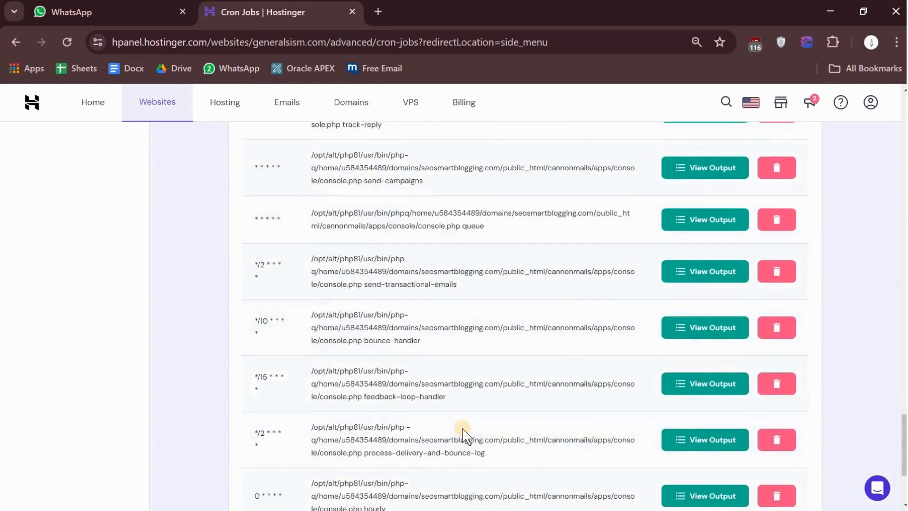
scroll(466, 435, "down", 2)
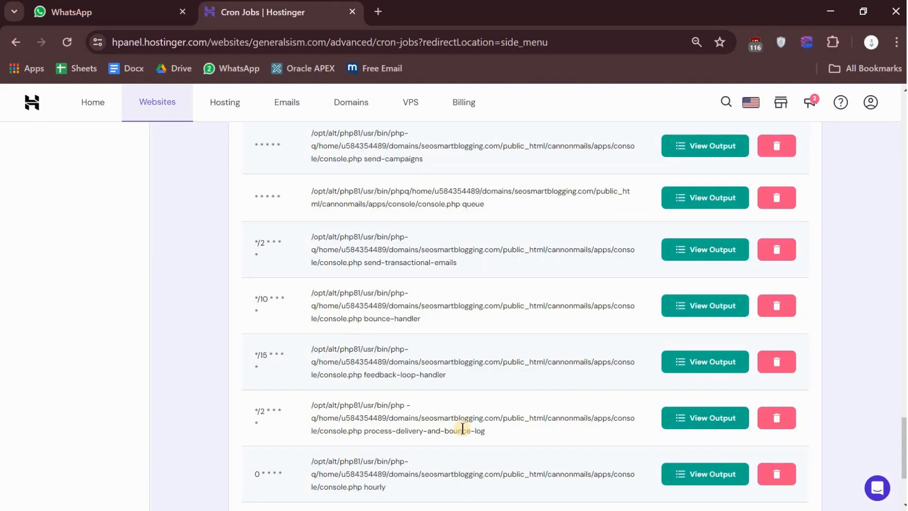
scroll(462, 428, "down", 3)
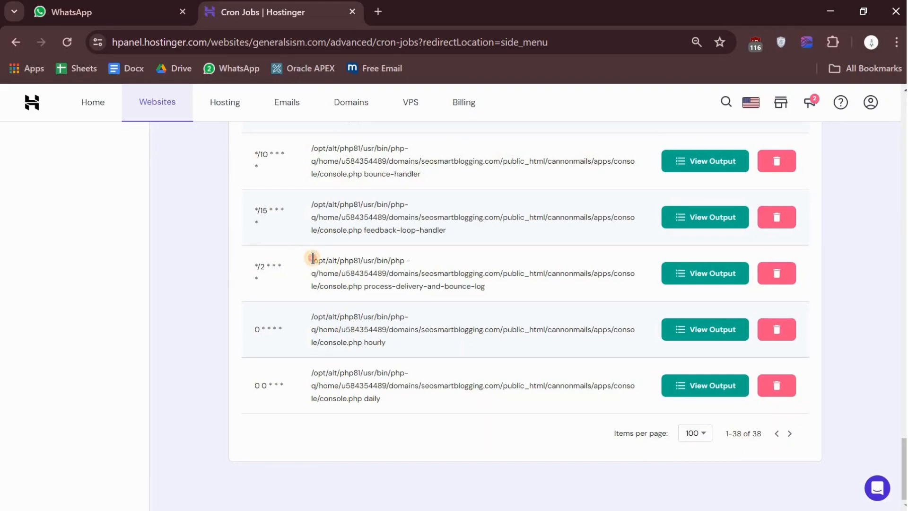
Step: Copy the listed seosmartblogging.com process-delivery-and-bounce-log command and paste it as the command of a new custom cron job
left_click_drag(312, 259, 514, 296)
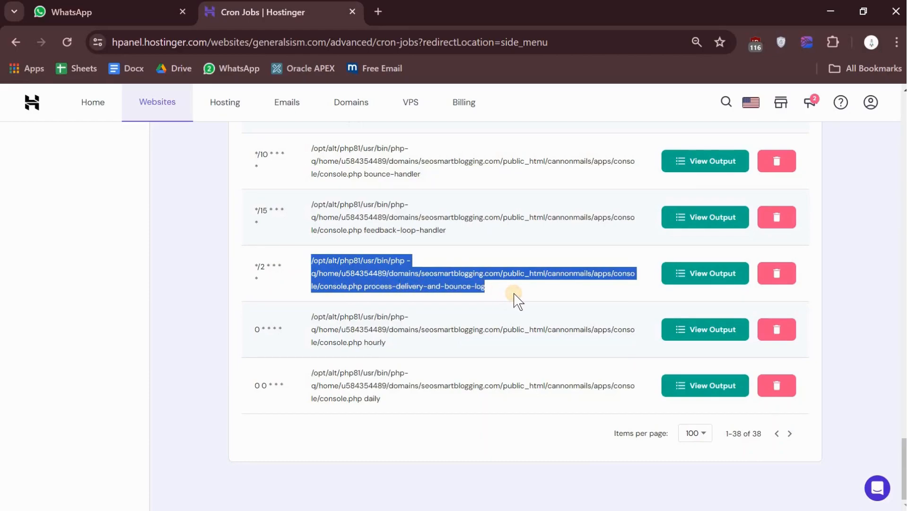
scroll(515, 296, "up", 15)
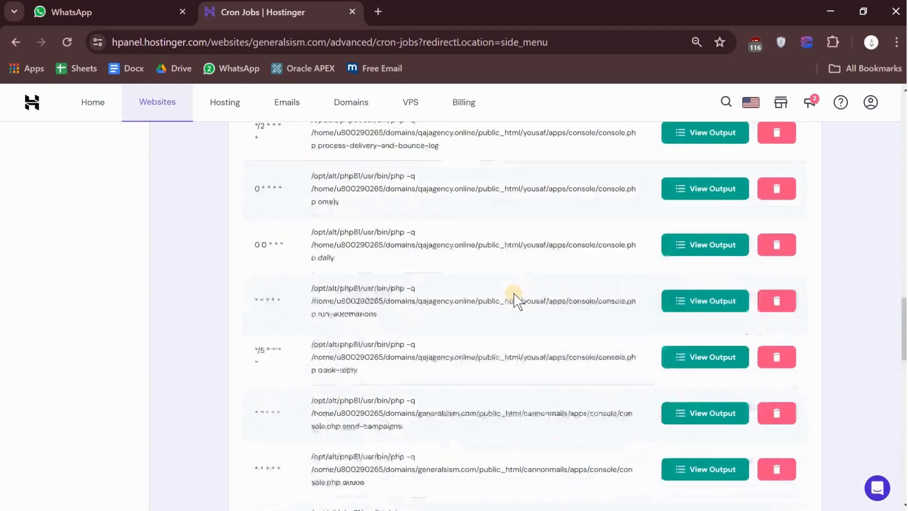
left_click(429, 259)
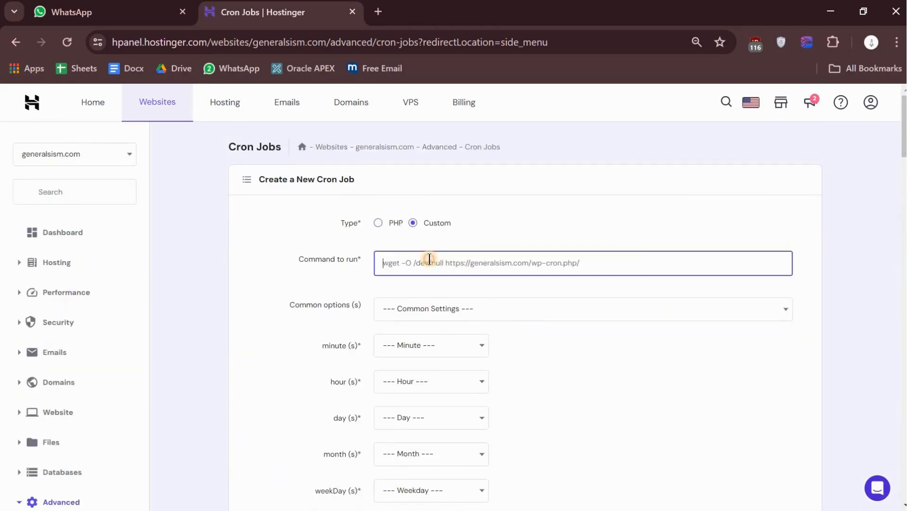
key("ctrl+v")
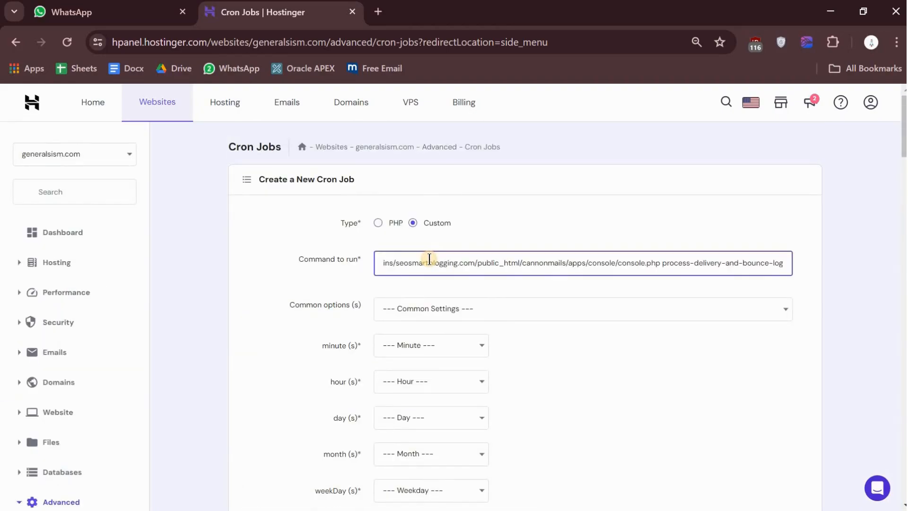
Step: Replace process-delivery-and-bounce-log at the end of the new cron job's command with track-reply
key("shift+Left")
key("shift+Left")
key("shift+Left")
key("shift+Left")
key("shift+Left")
key("shift+Left")
key("shift+Left")
key("shift+Left")
key("shift+Left")
key("shift+Left")
key("shift+Left")
key("shift+Left")
key("shift+Left")
key("shift+Left")
key("shift+Left")
key("shift+Left")
key("shift+Left")
key("shift+Left")
key("shift+Left")
key("shift+Left")
key("shift+Left")
key("shift+Left")
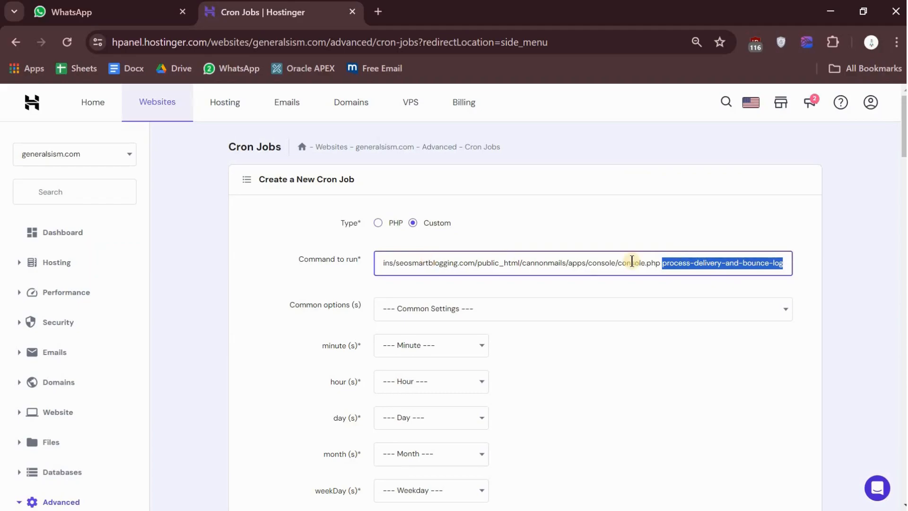
left_click(660, 264)
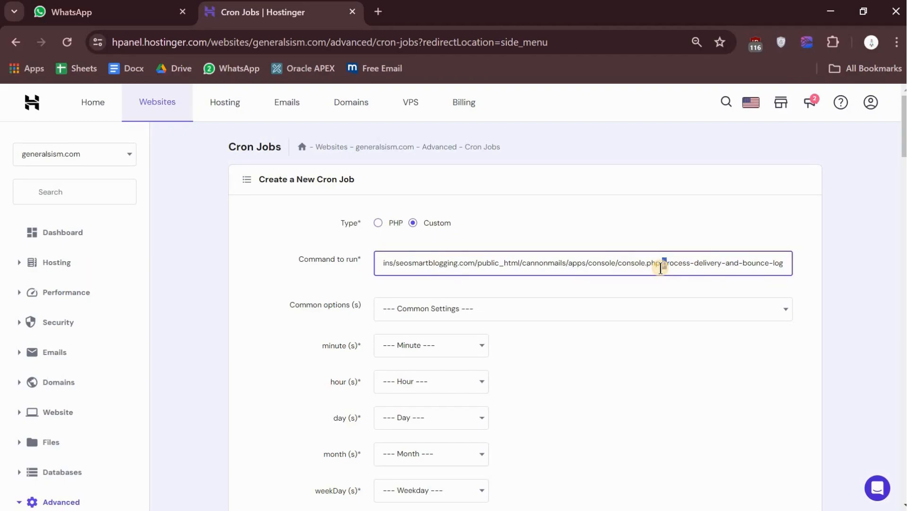
key("shift+Right")
key("shift+Right")
key("shift+Right")
key("shift+Right")
key("shift+Right")
key("shift+Right")
key("shift+Right")
key("shift+Right")
key("shift+Right")
key("shift+Right")
key("shift+Right")
key("shift+Right")
key("shift+Right")
key("shift+Right")
key("shift+Right")
key("shift+Right")
key("shift+Right")
key("shift+Right")
key("shift+Right")
key("shift+Right")
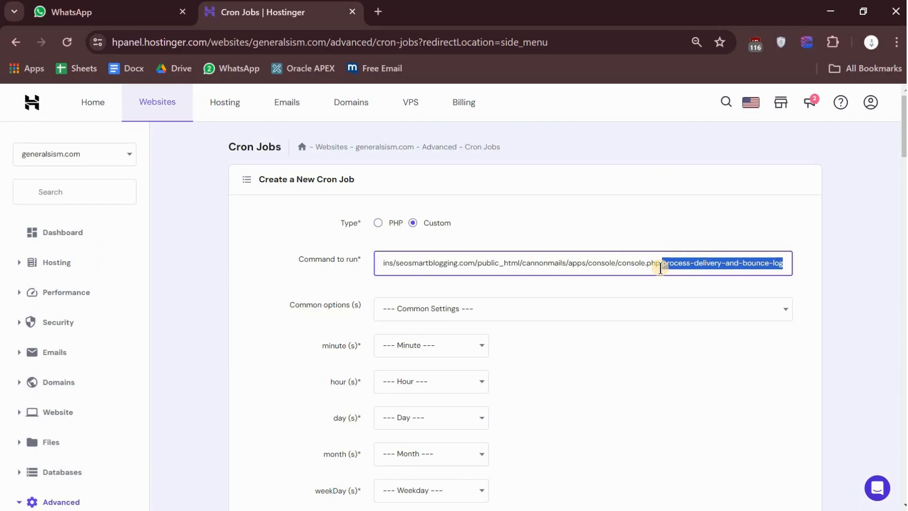
type("track")
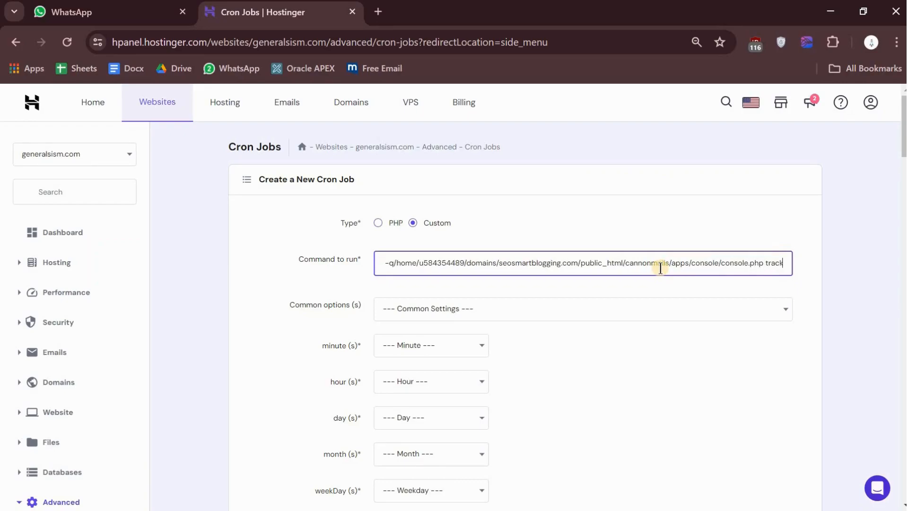
type("-reply")
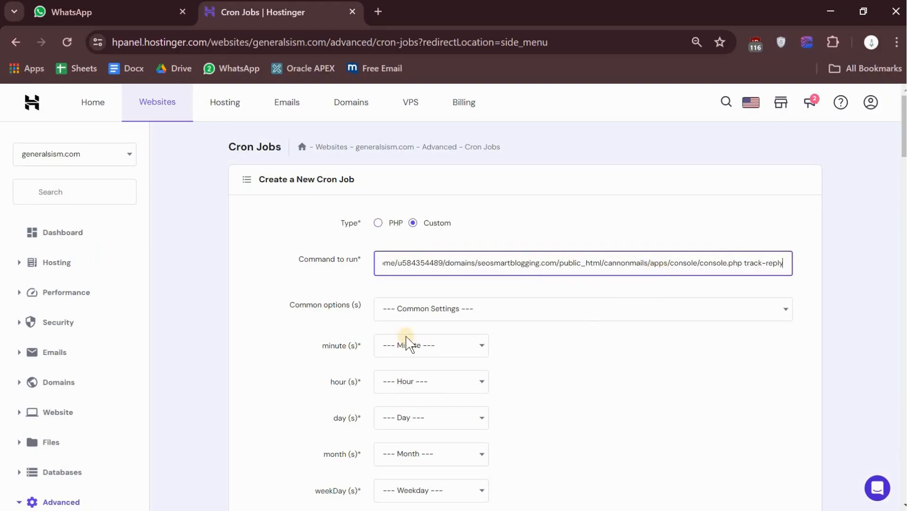
Step: Schedule the track-reply job with the Once an hour preset, change its minute to Every 5 minutes (*/5), and save it
left_click(428, 309)
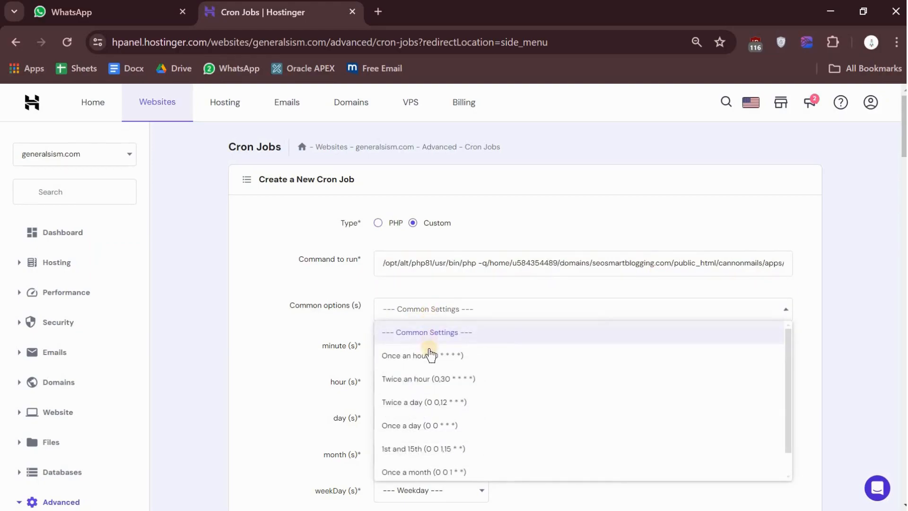
left_click(430, 355)
left_click(429, 346)
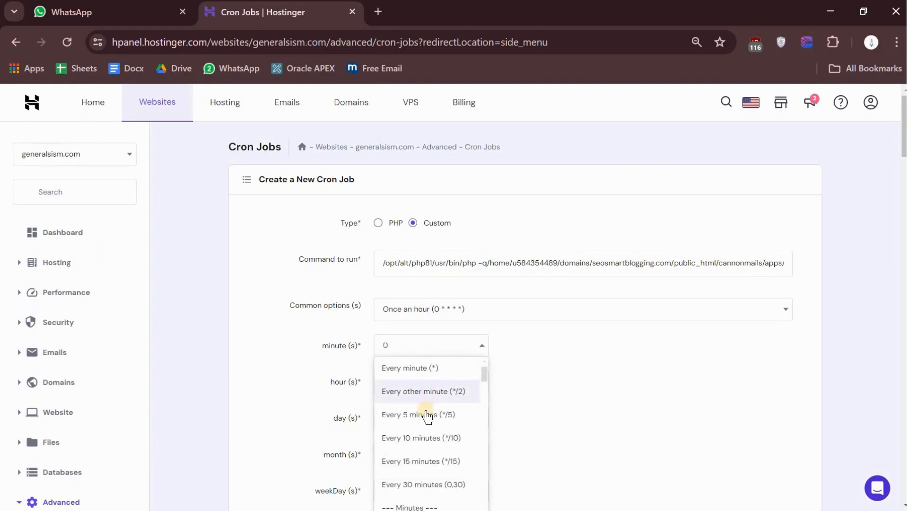
left_click(429, 414)
scroll(610, 404, "down", 4)
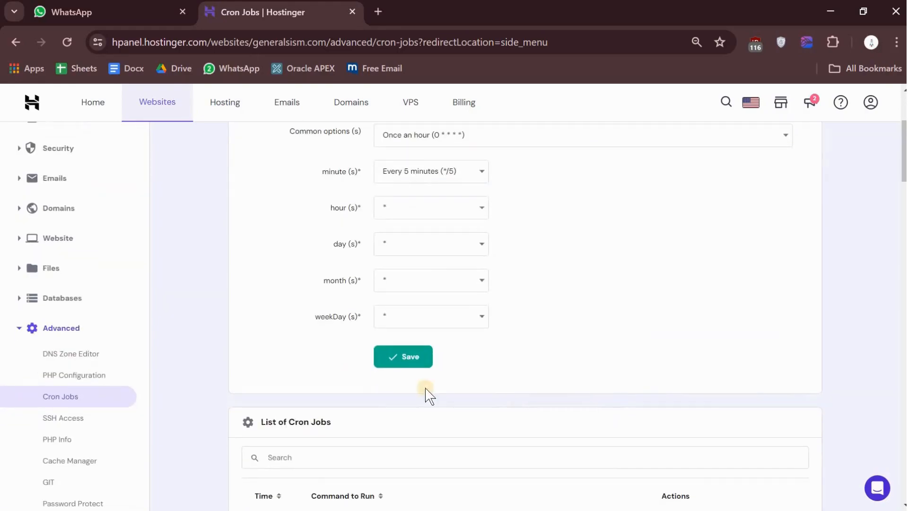
left_click(383, 359)
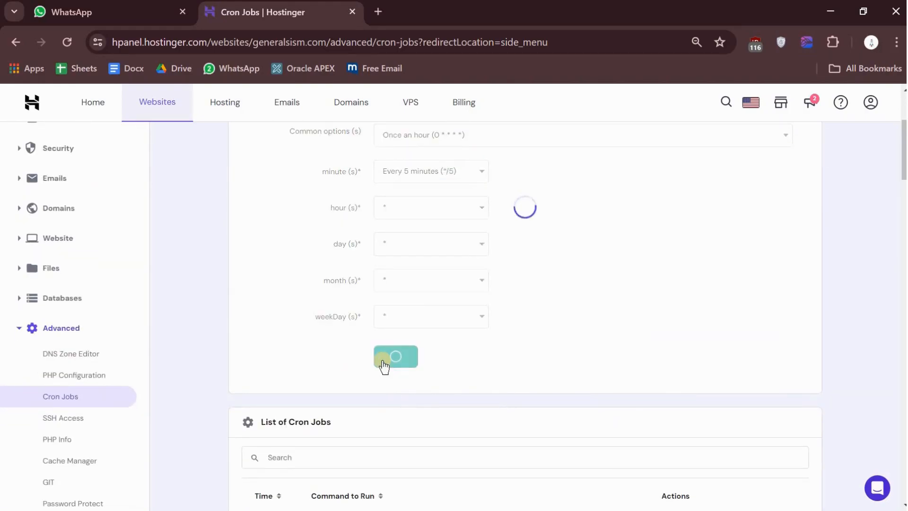
Step: Compare the seosmartblogging.com daily and track-reply commands in the cron job list and check the existing generalsism.com entries
scroll(521, 367, "down", 12)
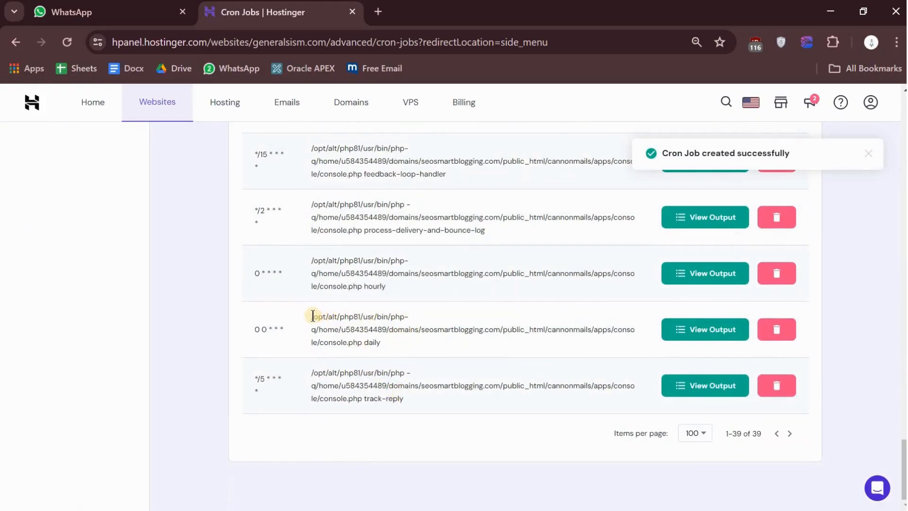
left_click_drag(313, 316, 361, 347)
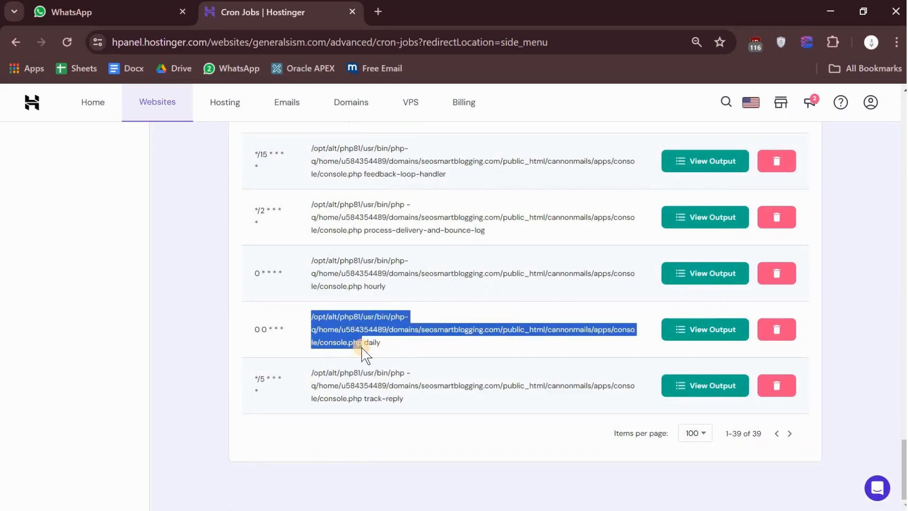
left_click_drag(310, 372, 361, 400)
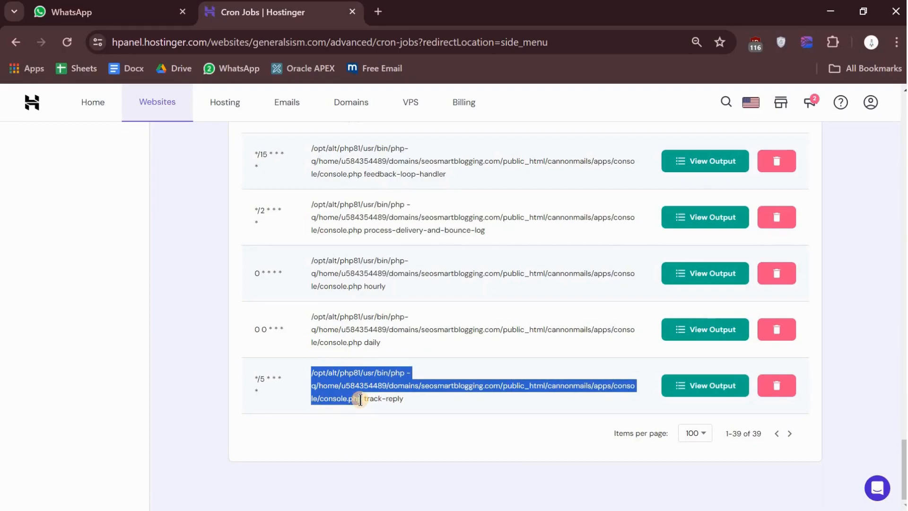
left_click(393, 400)
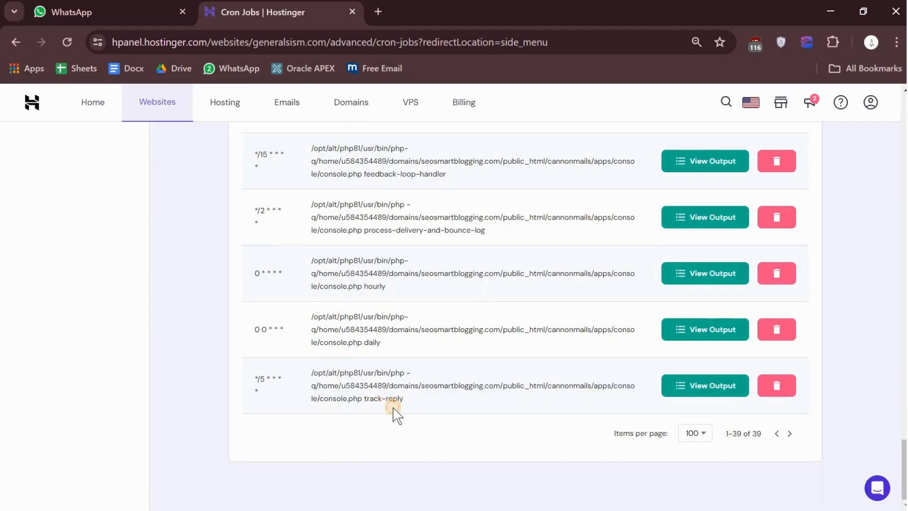
left_click_drag(364, 400, 411, 411)
scroll(409, 411, "up", 5)
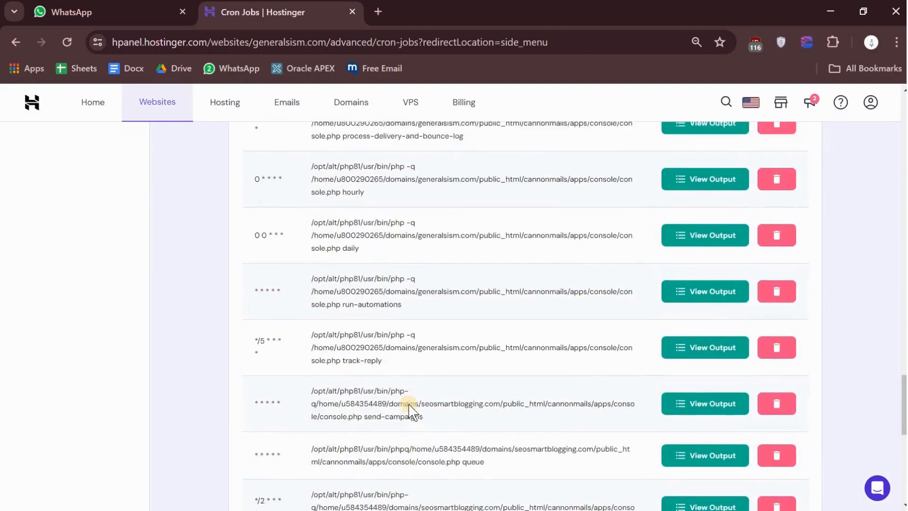
scroll(409, 421, "down", 5)
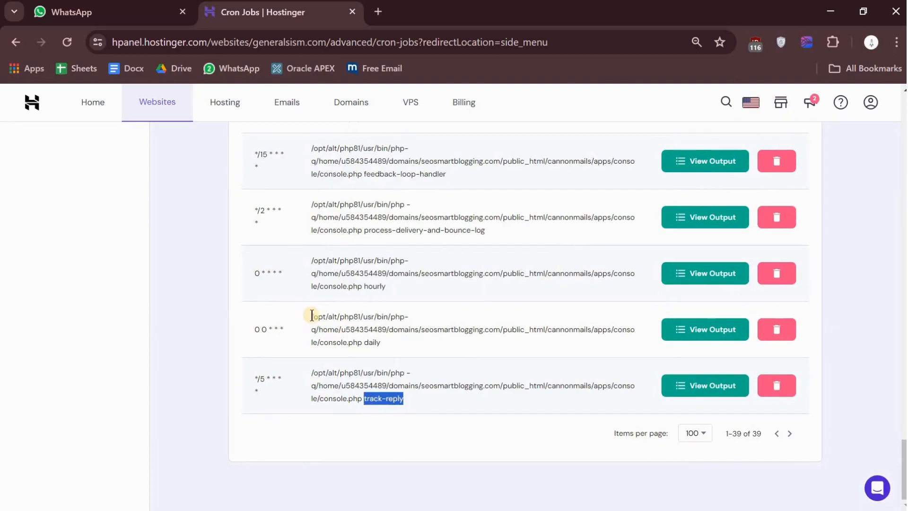
Step: Copy the listed seosmartblogging.com daily command and paste it as the command of another new custom cron job
left_click_drag(313, 315, 403, 350)
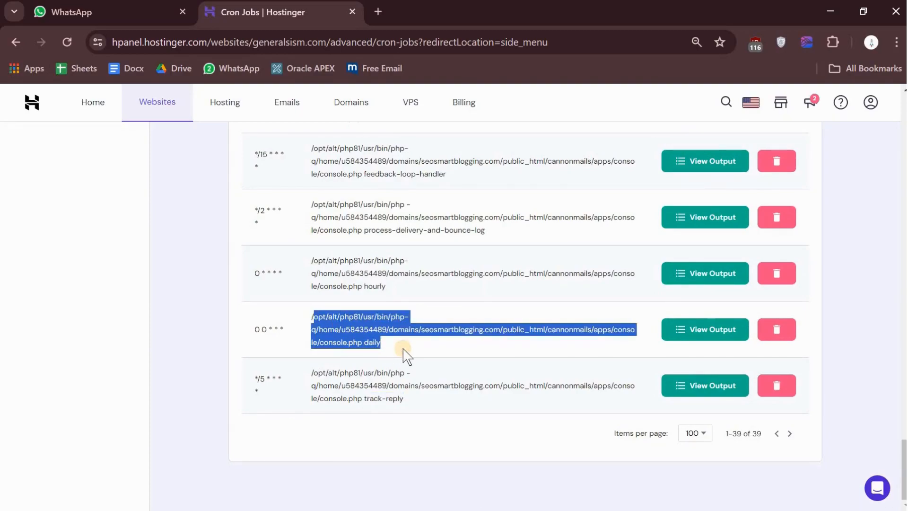
scroll(407, 355, "up", 20)
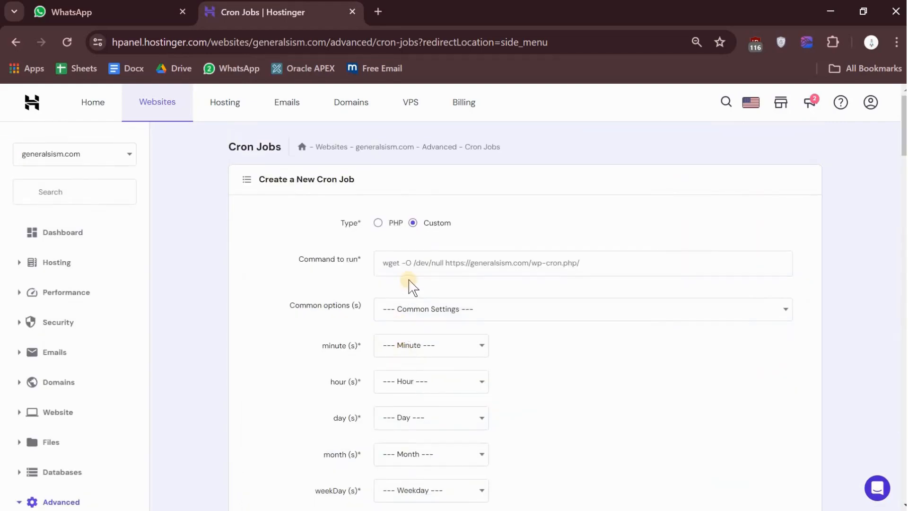
left_click(406, 264)
key("ctrl+v")
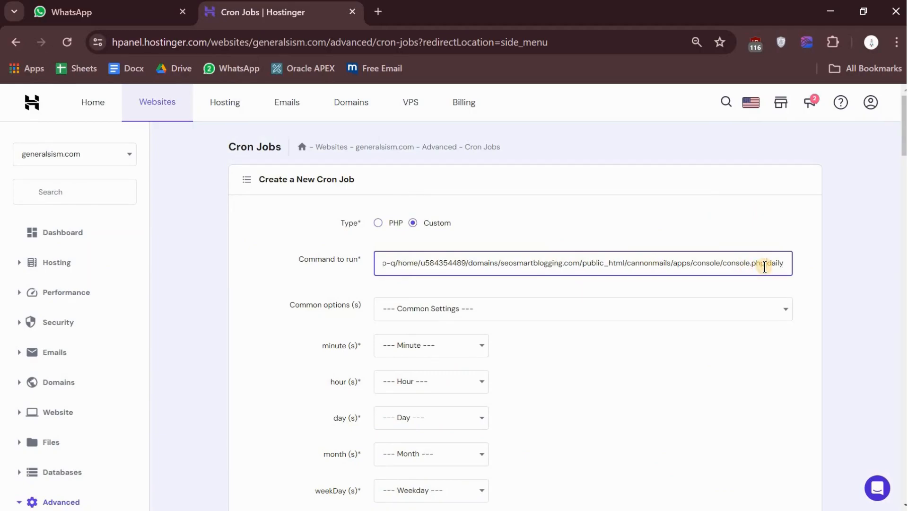
Step: Replace daily at the end of the new cron job's command with run-automations
key("shift+Right")
key("shift+Right")
key("shift+Right")
key("BackSpace")
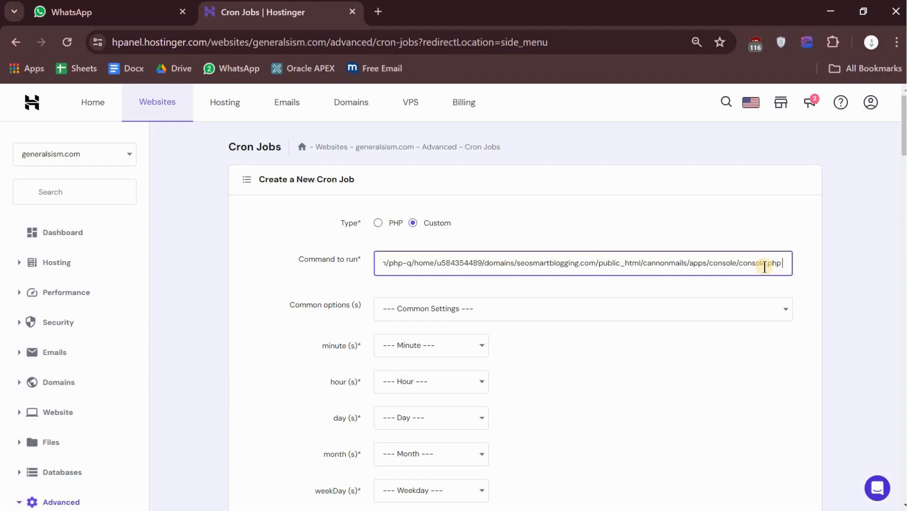
type("ru")
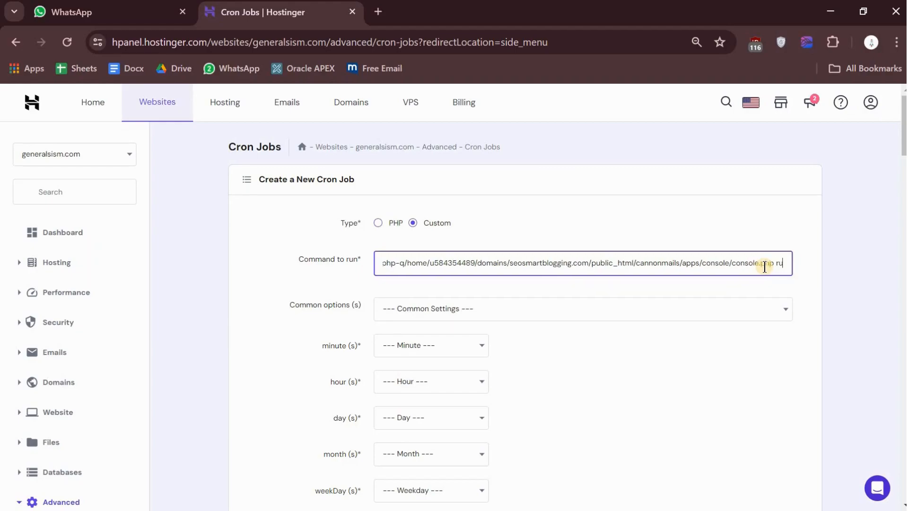
type("n-")
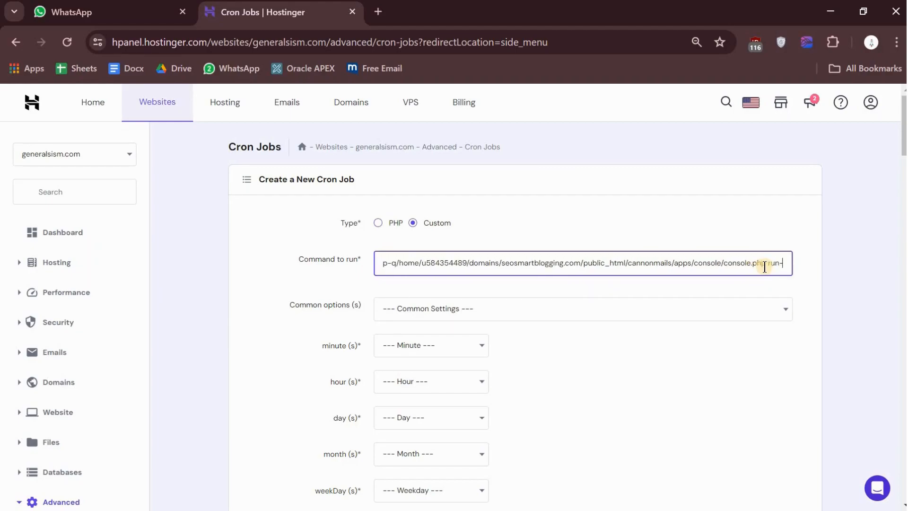
type("automa")
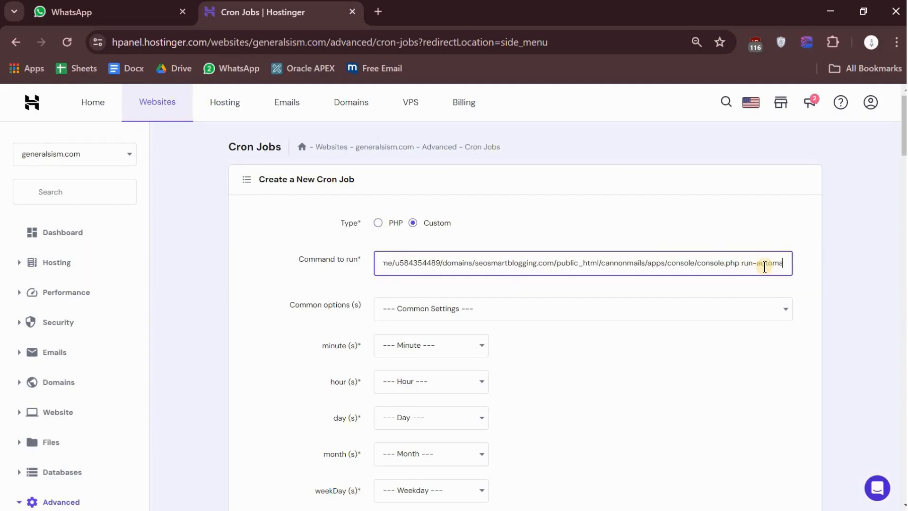
type("tions")
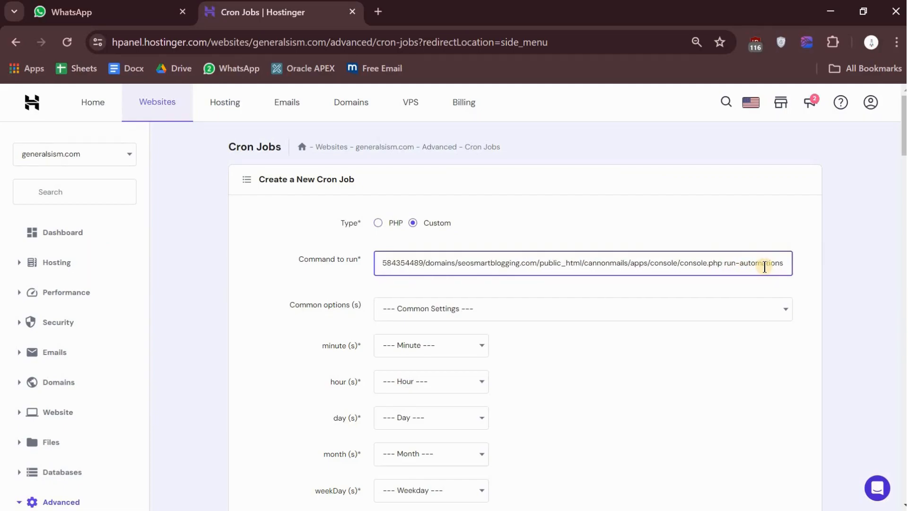
Step: Schedule the run-automations job with the Once an hour preset, change its minute to Every minute (*), and save it
left_click(453, 306)
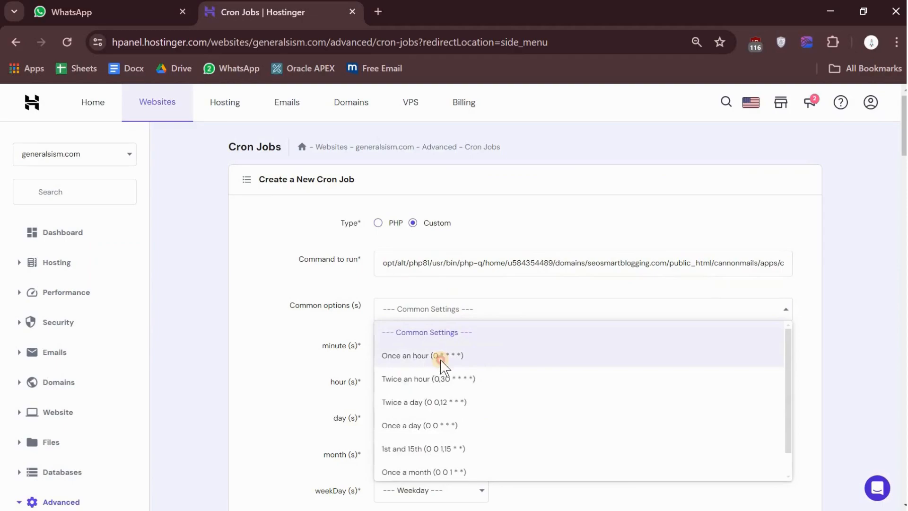
left_click(440, 360)
left_click(415, 352)
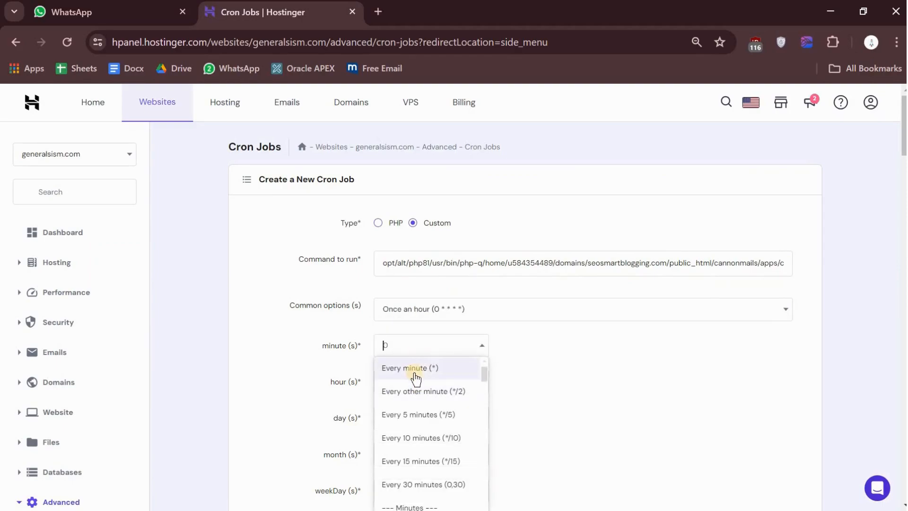
left_click(415, 371)
scroll(423, 303, "down", 3)
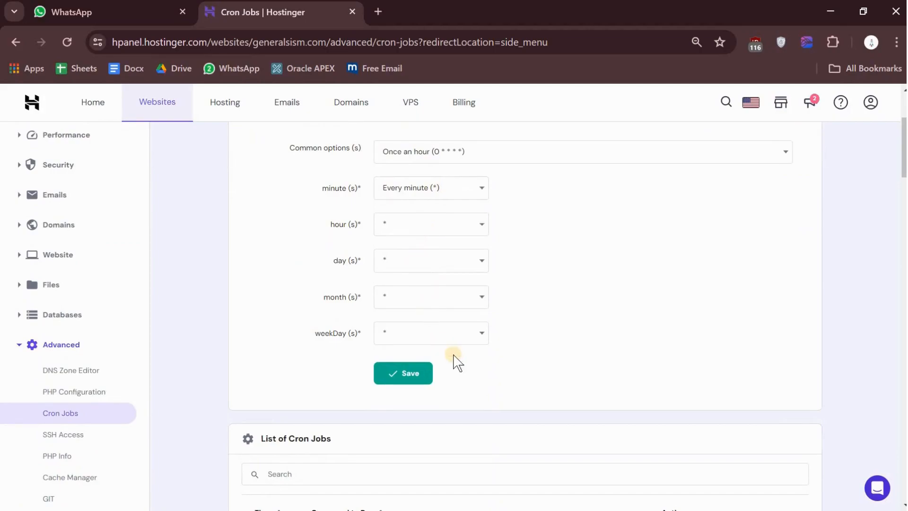
scroll(541, 329, "up", 3)
scroll(355, 250, "down", 8)
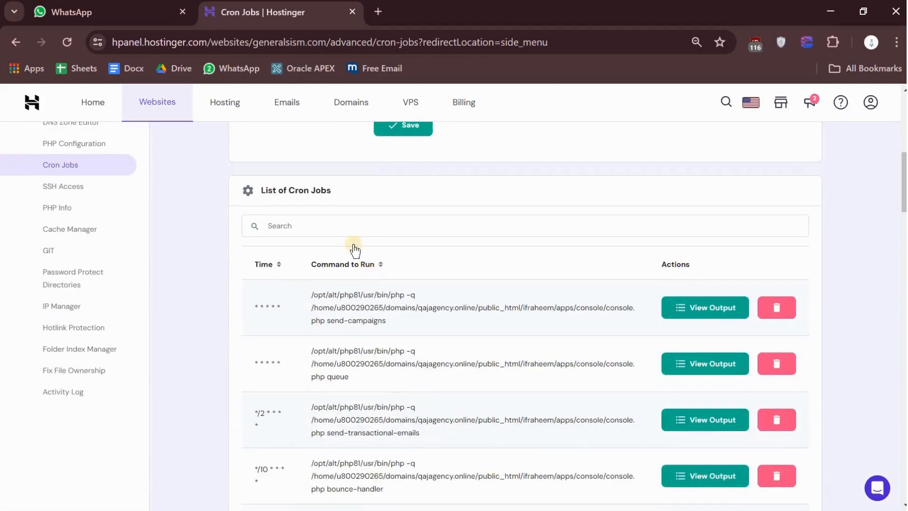
scroll(418, 196, "up", 2)
left_click(417, 203)
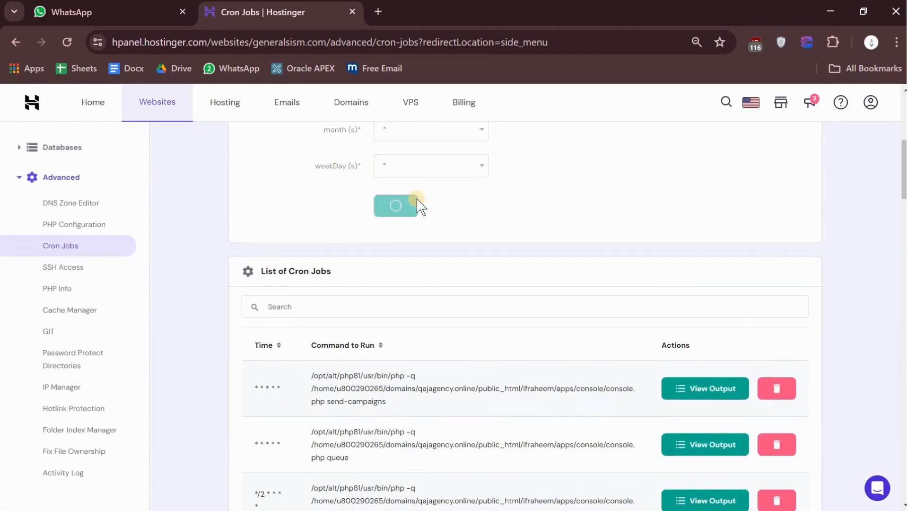
Step: Review the seosmartblogging.com entries in the cron job list, checking each command and schedule through track-reply and run-automations
scroll(416, 198, "down", 3)
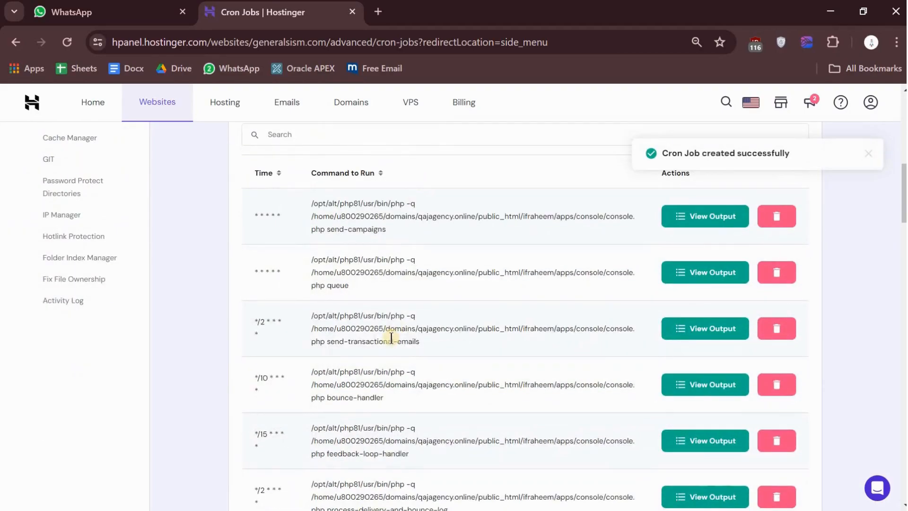
scroll(390, 335, "down", 2)
scroll(391, 337, "down", 6)
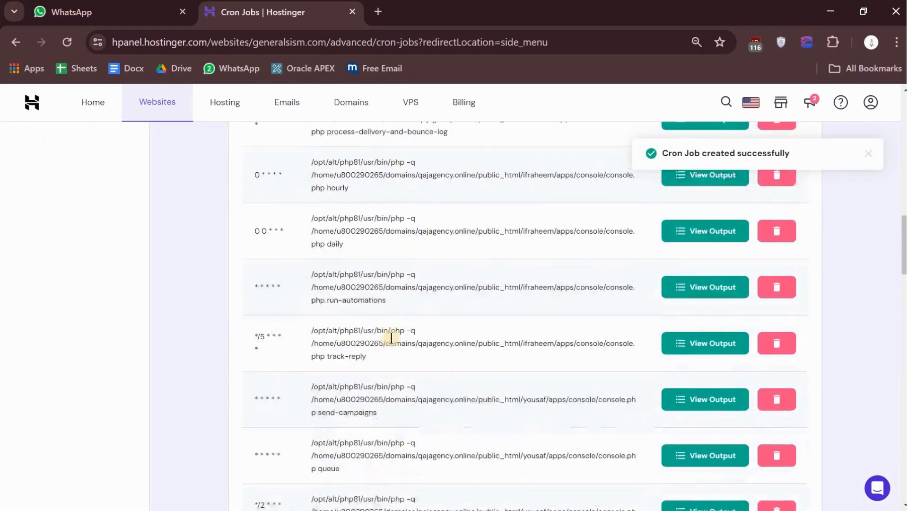
scroll(391, 337, "down", 10)
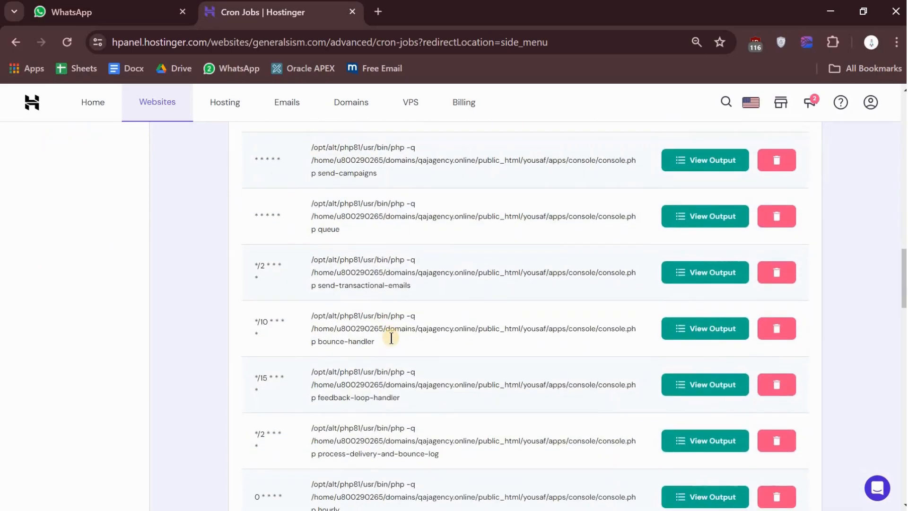
scroll(391, 337, "down", 8)
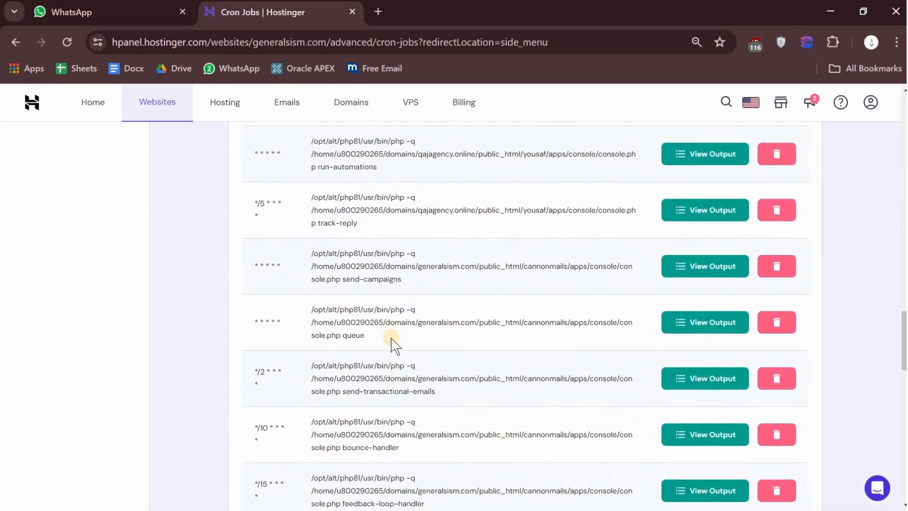
scroll(391, 337, "down", 6)
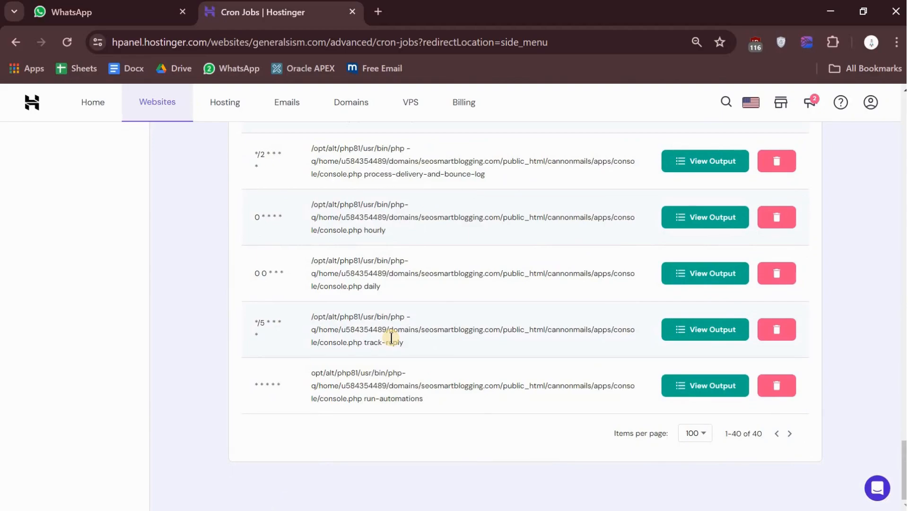
scroll(391, 337, "up", 3)
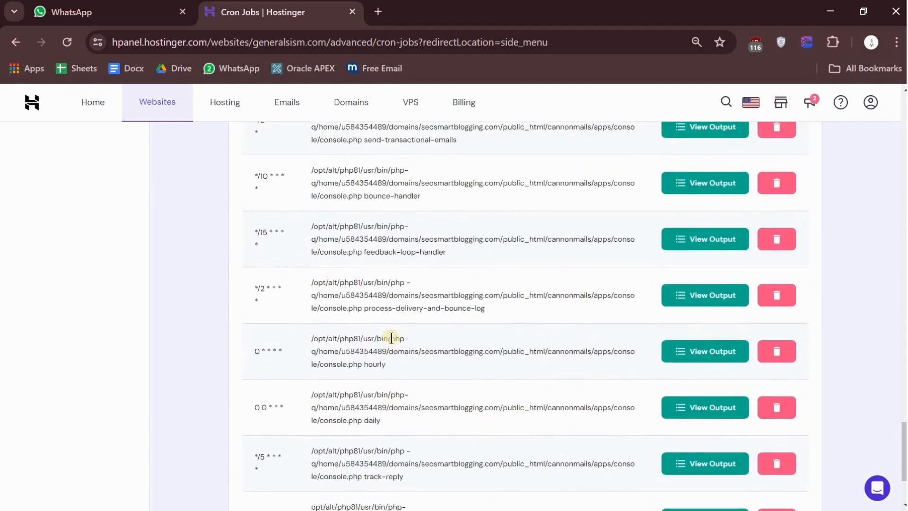
scroll(391, 337, "down", 3)
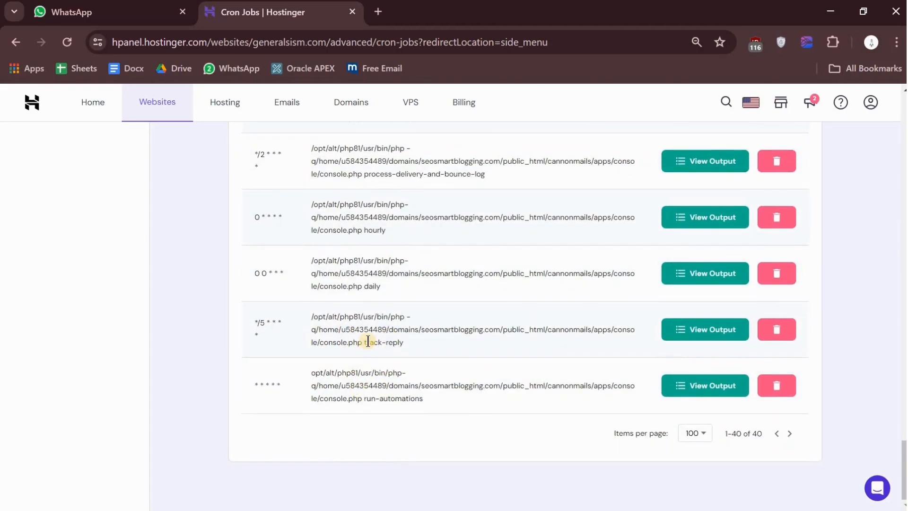
scroll(368, 341, "up", 2)
scroll(368, 341, "down", 2)
scroll(427, 342, "up", 2)
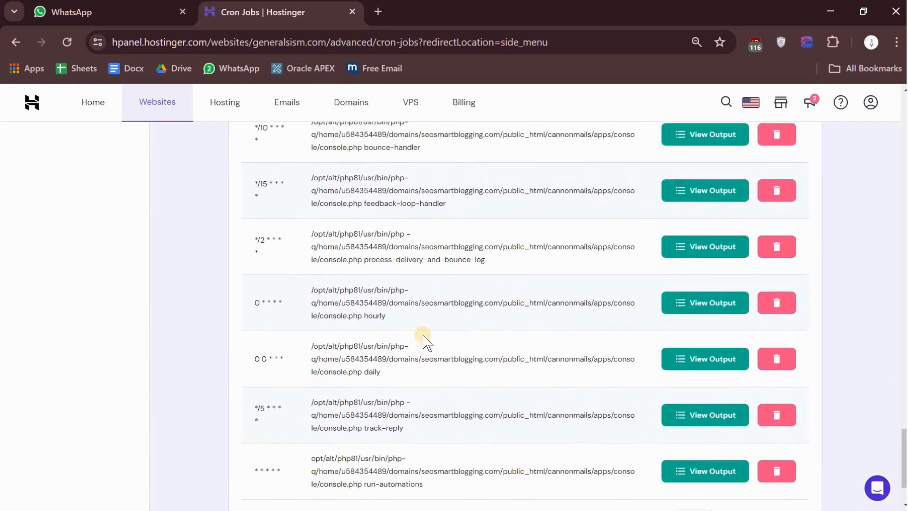
key("ctrl+minus")
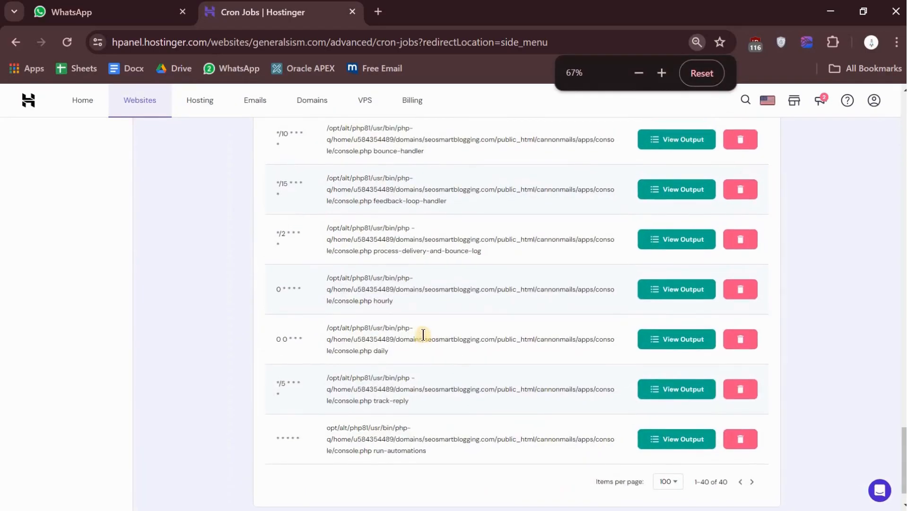
scroll(423, 334, "up", 2)
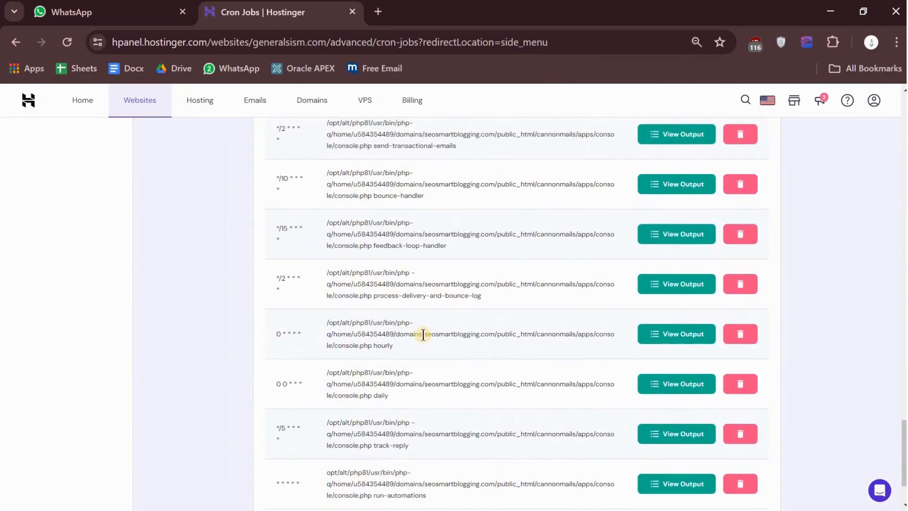